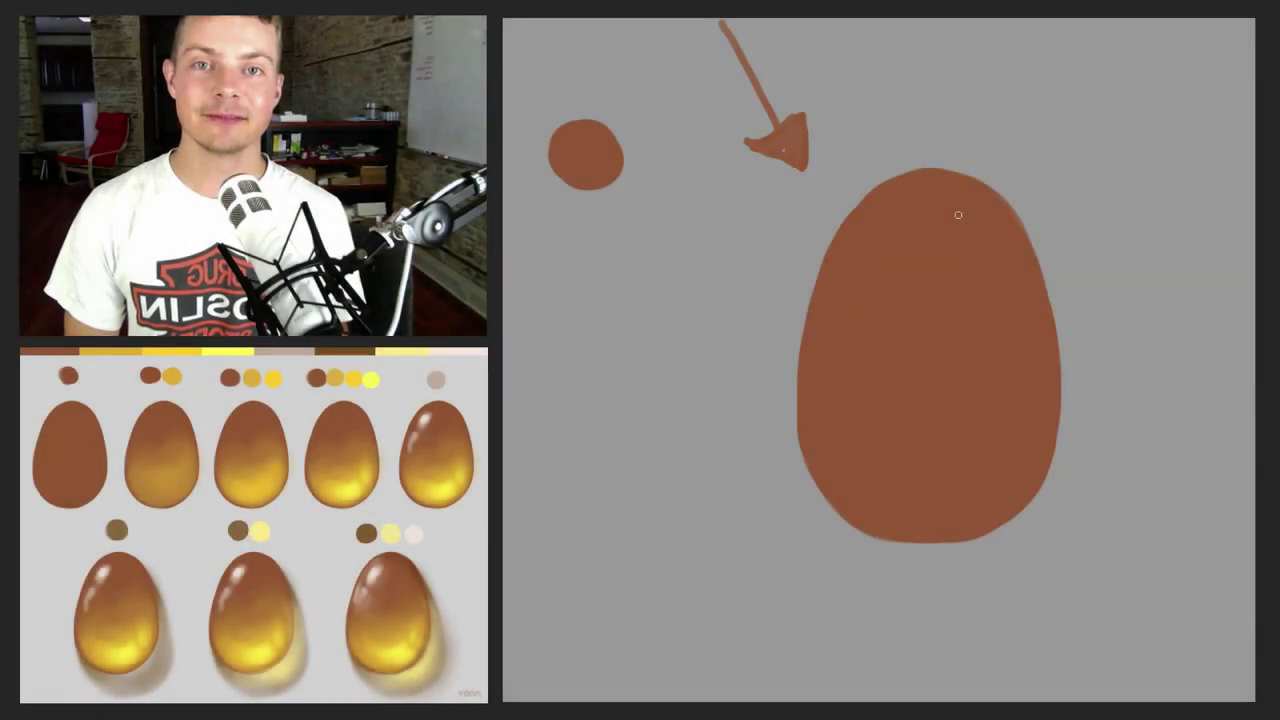
# - Shade the brown egg's lower half in golden yellow, brighten its lower-right glow, and add a brighter yellow swatch to the palette column
pyautogui.moveTo(966, 494)
pyautogui.mouseDown()
pyautogui.moveTo(993, 457)
pyautogui.moveTo(870, 380)
pyautogui.mouseUp()
pyautogui.keyDown('alt'); pyautogui.click(586, 231); pyautogui.keyUp('alt')
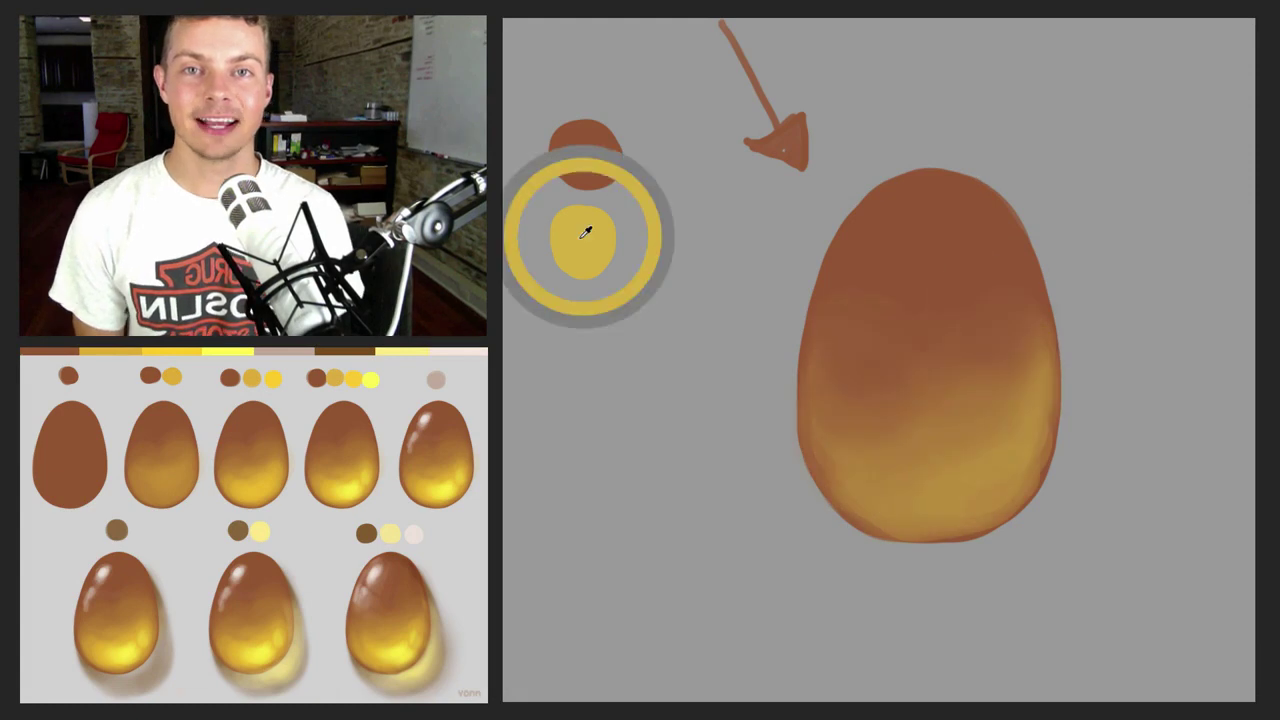
pyautogui.click(586, 334)
pyautogui.moveTo(914, 497)
pyautogui.mouseDown()
pyautogui.moveTo(1031, 429)
pyautogui.moveTo(1014, 456)
pyautogui.mouseUp()
pyautogui.click(1088, 304)
pyautogui.press('Return')
# - Add pale yellow, pale blue and white palette swatches, and paint soft white highlights on the egg's upper left
pyautogui.click(585, 419)
pyautogui.click(593, 513)
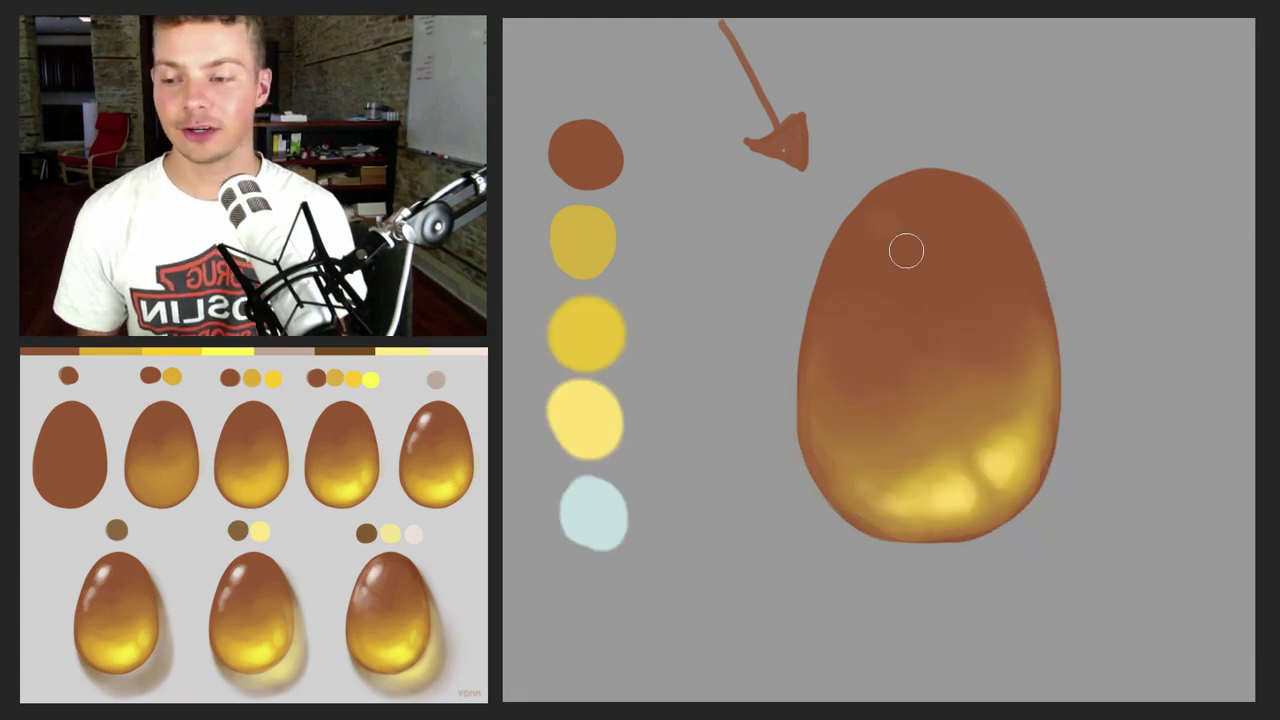
pyautogui.click(590, 600)
pyautogui.moveTo(900, 215); pyautogui.dragTo(849, 271)
# - Paint a soft dark cast shadow on the grey background along the egg's right and lower edges
pyautogui.keyDown('alt'); pyautogui.rightClick(909, 563); pyautogui.keyUp('alt')
pyautogui.moveTo(909, 563)
pyautogui.mouseDown()
pyautogui.moveTo(1035, 204)
pyautogui.moveTo(1055, 320)
pyautogui.mouseUp()
pyautogui.keyDown('alt'); pyautogui.rightClick(846, 483); pyautogui.keyUp('alt')
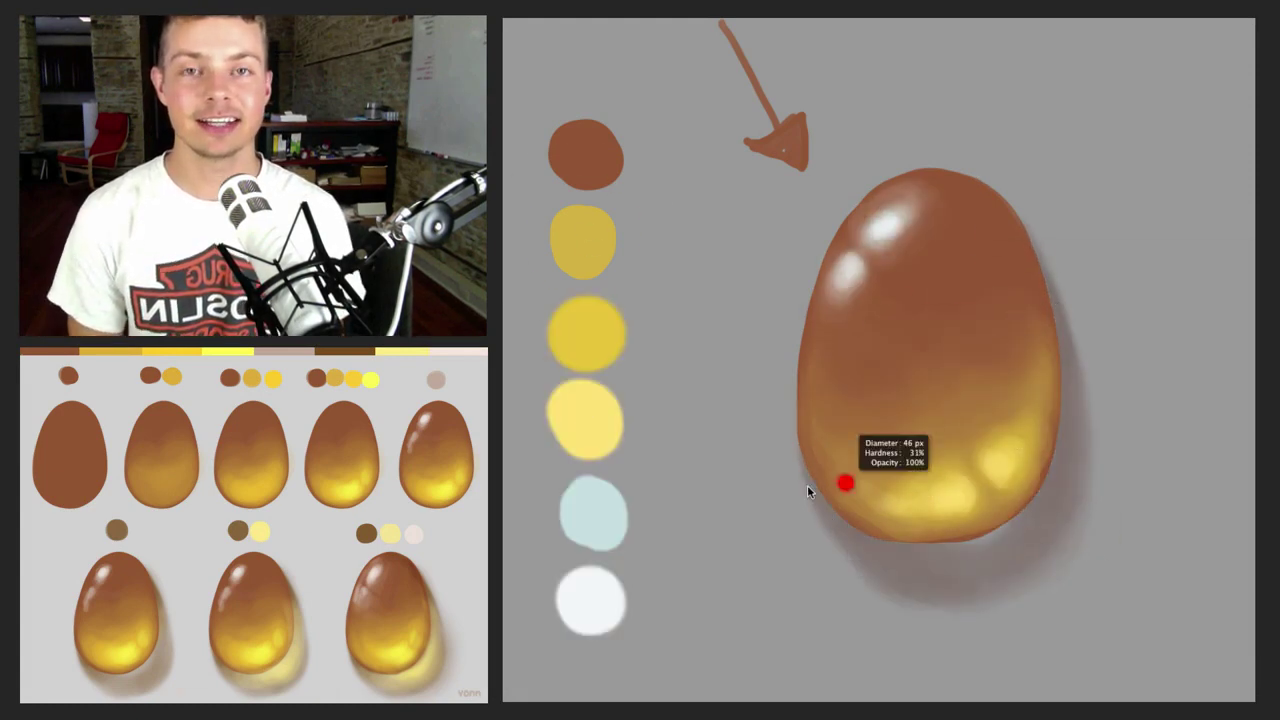
pyautogui.moveTo(1050, 460)
pyautogui.mouseDown()
pyautogui.moveTo(931, 560)
pyautogui.moveTo(983, 520)
pyautogui.mouseUp()
pyautogui.moveTo(900, 250)
pyautogui.mouseDown()
pyautogui.moveTo(979, 357)
pyautogui.moveTo(1140, 330)
pyautogui.mouseUp()
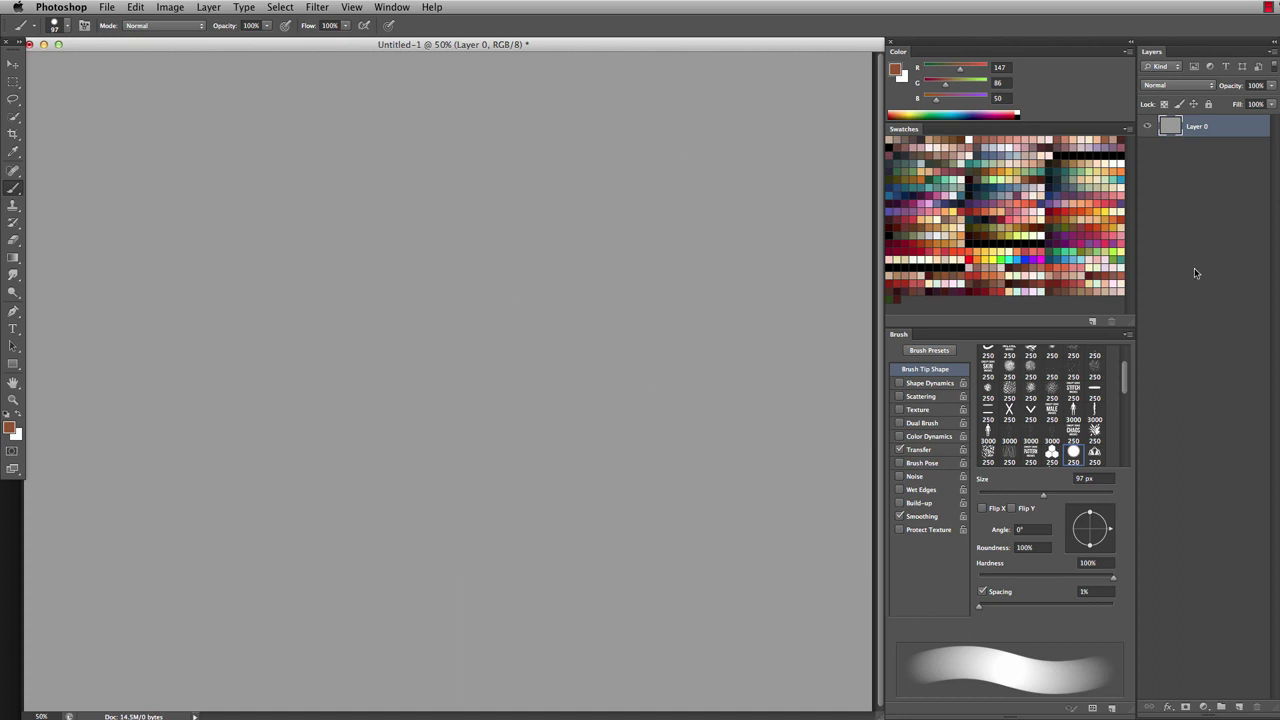
# - Add a new layer and paint a solid egg shape on it in brown #935632 with a hard 261 px brush
pyautogui.click(1237, 703)
pyautogui.keyDown('ctrl'); pyautogui.keyDown('alt'); pyautogui.click(483, 400); pyautogui.keyUp('alt'); pyautogui.keyUp('ctrl')
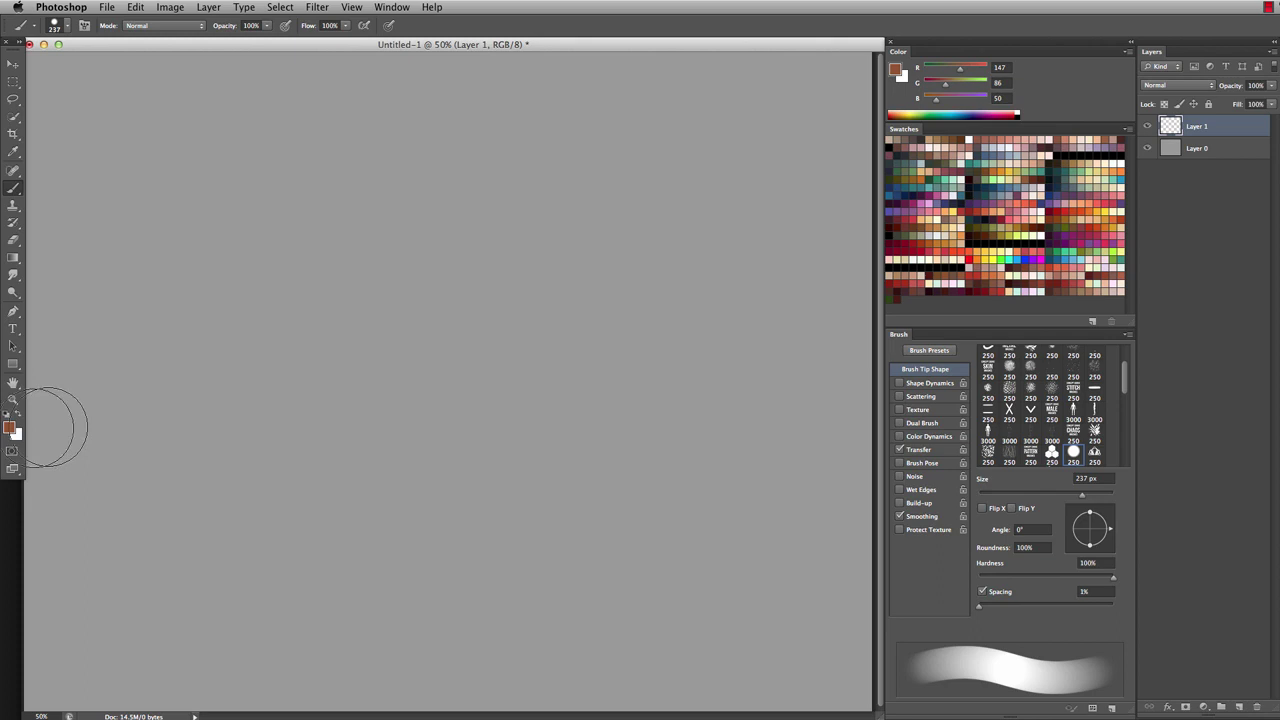
pyautogui.click(10, 428)
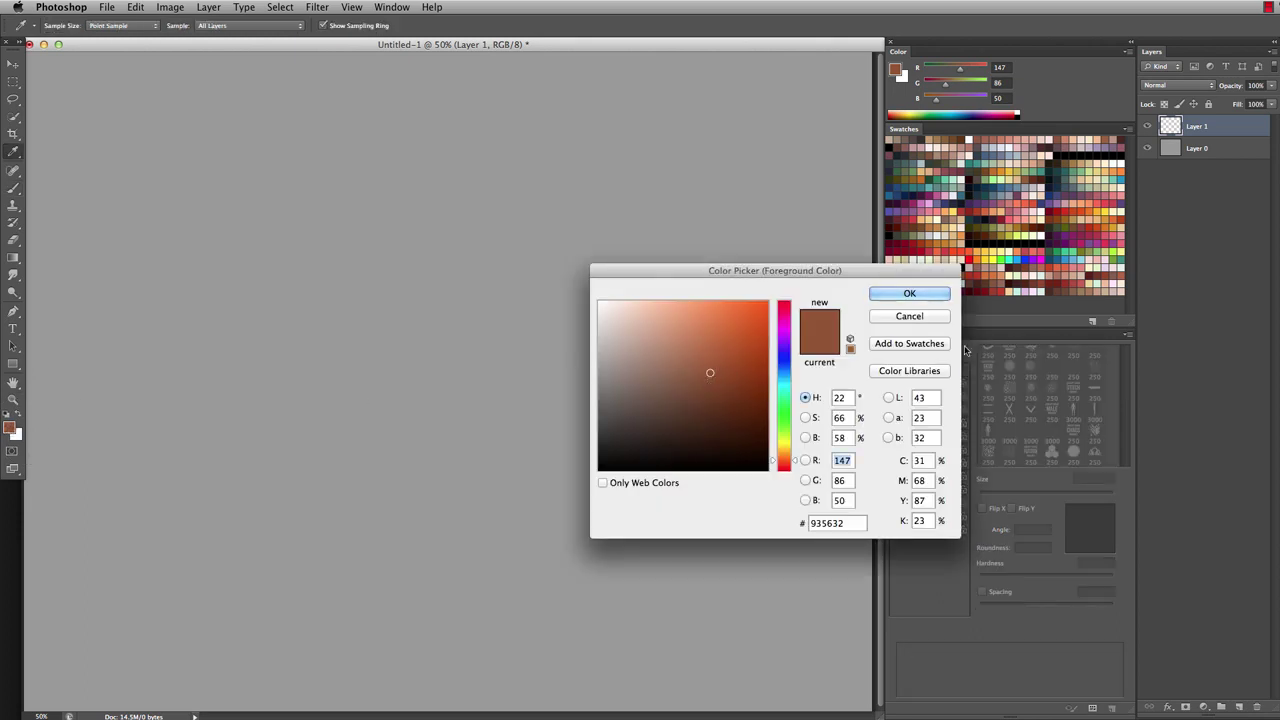
pyautogui.click(909, 293)
pyautogui.keyDown('ctrl'); pyautogui.keyDown('alt'); pyautogui.click(652, 343); pyautogui.keyUp('alt'); pyautogui.keyUp('ctrl')
pyautogui.moveTo(652, 343)
pyautogui.mouseDown()
pyautogui.moveTo(639, 429)
pyautogui.moveTo(676, 459)
pyautogui.moveTo(734, 443)
pyautogui.moveTo(744, 371)
pyautogui.moveTo(712, 276)
pyautogui.moveTo(689, 260)
pyautogui.moveTo(651, 308)
pyautogui.moveTo(627, 410)
pyautogui.moveTo(678, 460)
pyautogui.moveTo(746, 427)
pyautogui.moveTo(727, 274)
pyautogui.moveTo(691, 253)
pyautogui.moveTo(645, 318)
pyautogui.moveTo(651, 431)
pyautogui.moveTo(650, 306)
pyautogui.moveTo(698, 253)
pyautogui.moveTo(685, 247)
pyautogui.moveTo(656, 283)
pyautogui.moveTo(640, 367)
pyautogui.moveTo(666, 298)
pyautogui.moveTo(645, 306)
pyautogui.moveTo(646, 409)
pyautogui.moveTo(687, 360)
pyautogui.moveTo(694, 376)
pyautogui.moveTo(708, 295)
pyautogui.moveTo(697, 248)
pyautogui.moveTo(666, 255)
pyautogui.moveTo(631, 321)
pyautogui.moveTo(640, 403)
pyautogui.moveTo(660, 281)
pyautogui.moveTo(624, 357)
pyautogui.moveTo(639, 429)
pyautogui.moveTo(628, 410)
pyautogui.moveTo(636, 344)
pyautogui.moveTo(646, 450)
pyautogui.moveTo(705, 434)
pyautogui.moveTo(714, 296)
pyautogui.moveTo(694, 248)
pyautogui.moveTo(728, 273)
pyautogui.moveTo(724, 310)
pyautogui.moveTo(712, 264)
pyautogui.moveTo(744, 325)
pyautogui.moveTo(719, 256)
pyautogui.moveTo(677, 255)
pyautogui.mouseUp()
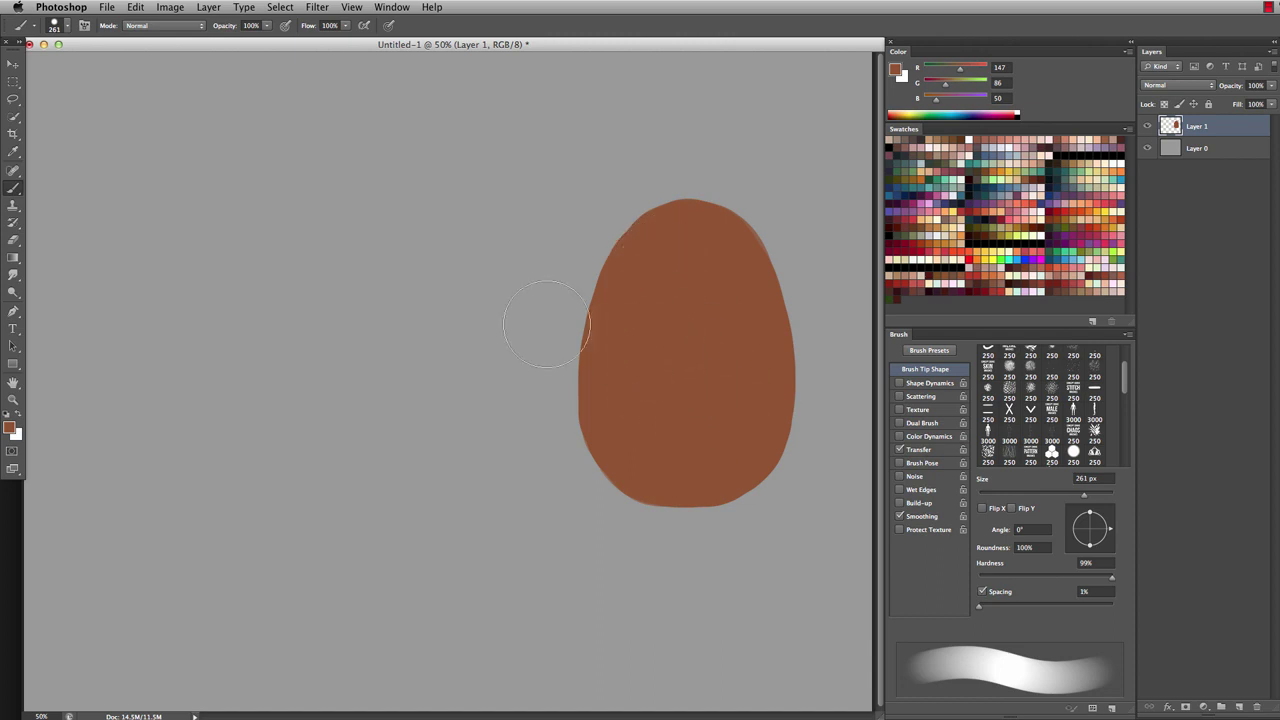
# - Move the egg toward the middle of the canvas and paint a round brown swatch beside it with a 121 px brush
pyautogui.click(13, 63)
pyautogui.moveTo(714, 342); pyautogui.dragTo(573, 336)
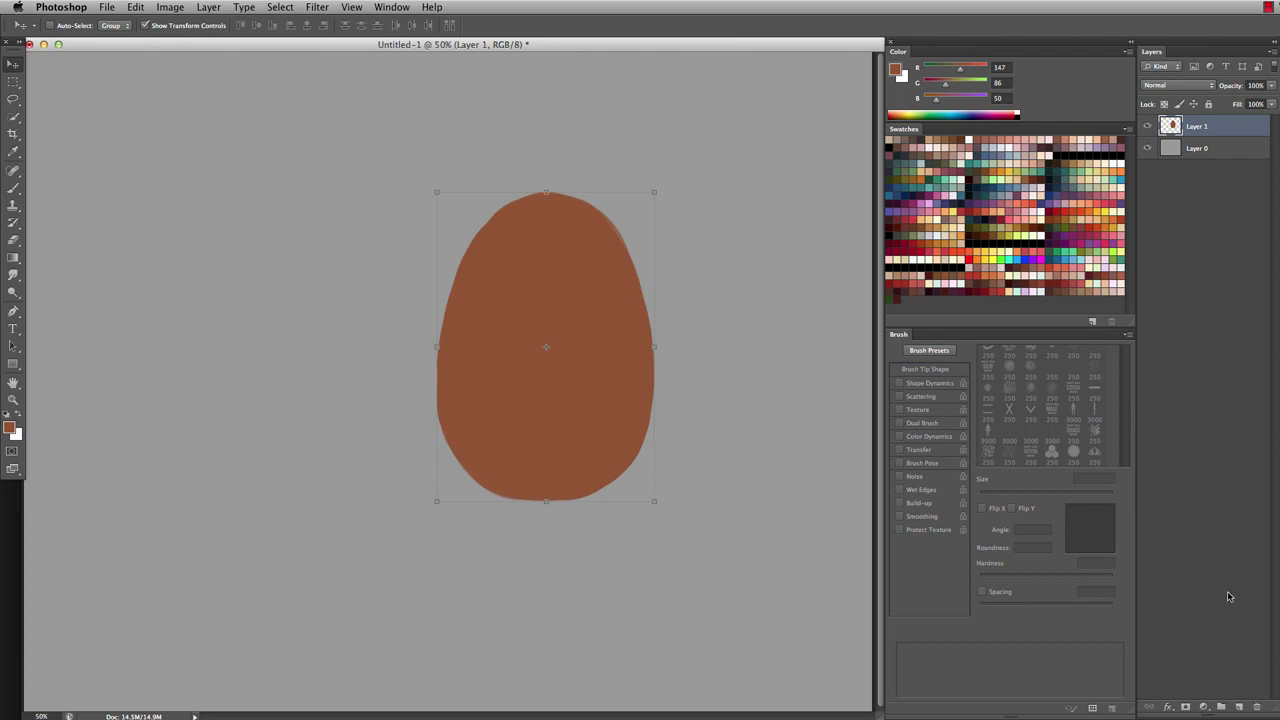
pyautogui.press('b')
pyautogui.moveTo(615, 402)
pyautogui.mouseDown()
pyautogui.moveTo(640, 405)
pyautogui.moveTo(584, 409)
pyautogui.mouseUp()
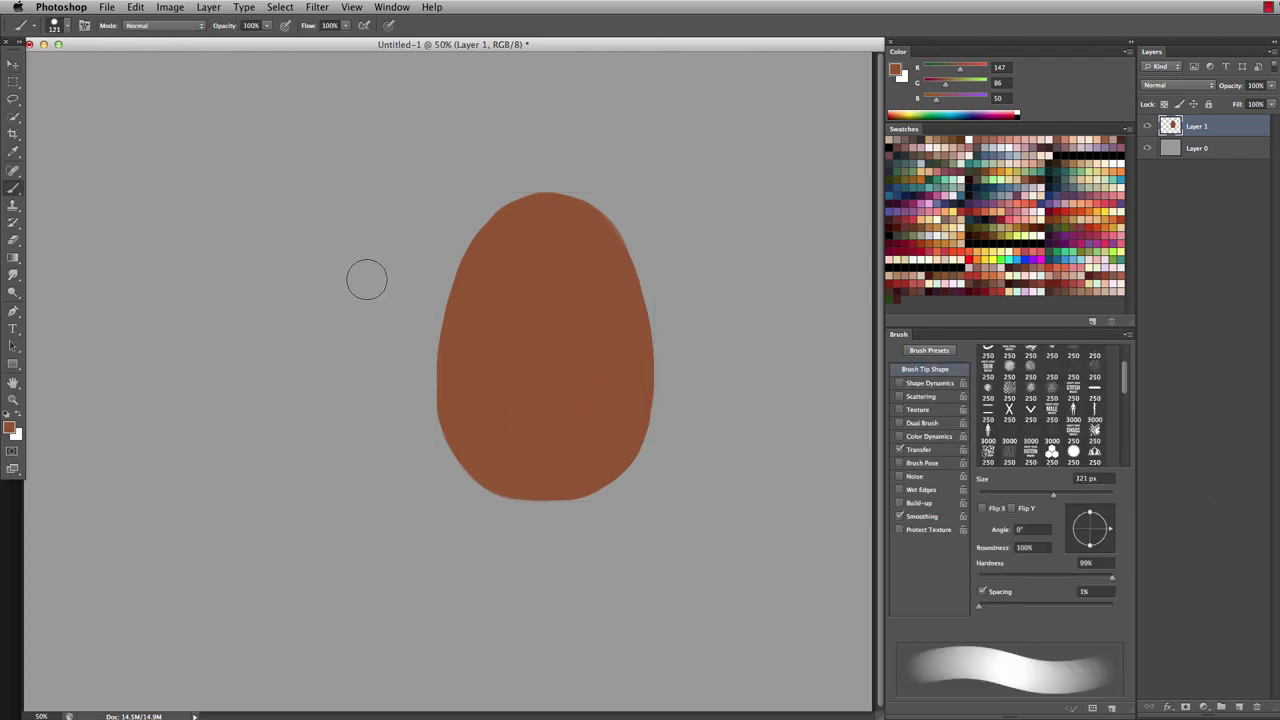
pyautogui.click(261, 180)
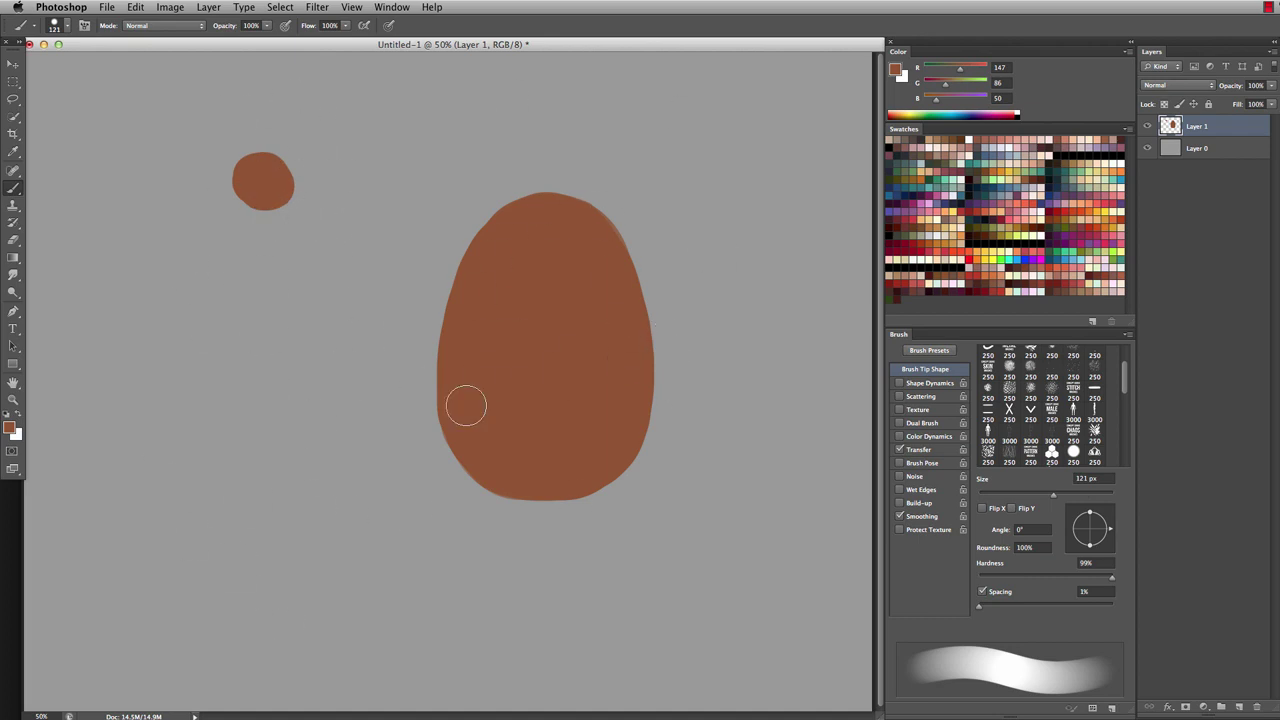
# - Add another layer and draw a brown light-direction arrow pointing at the egg's upper left with a 17 px brush
pyautogui.click(1240, 707)
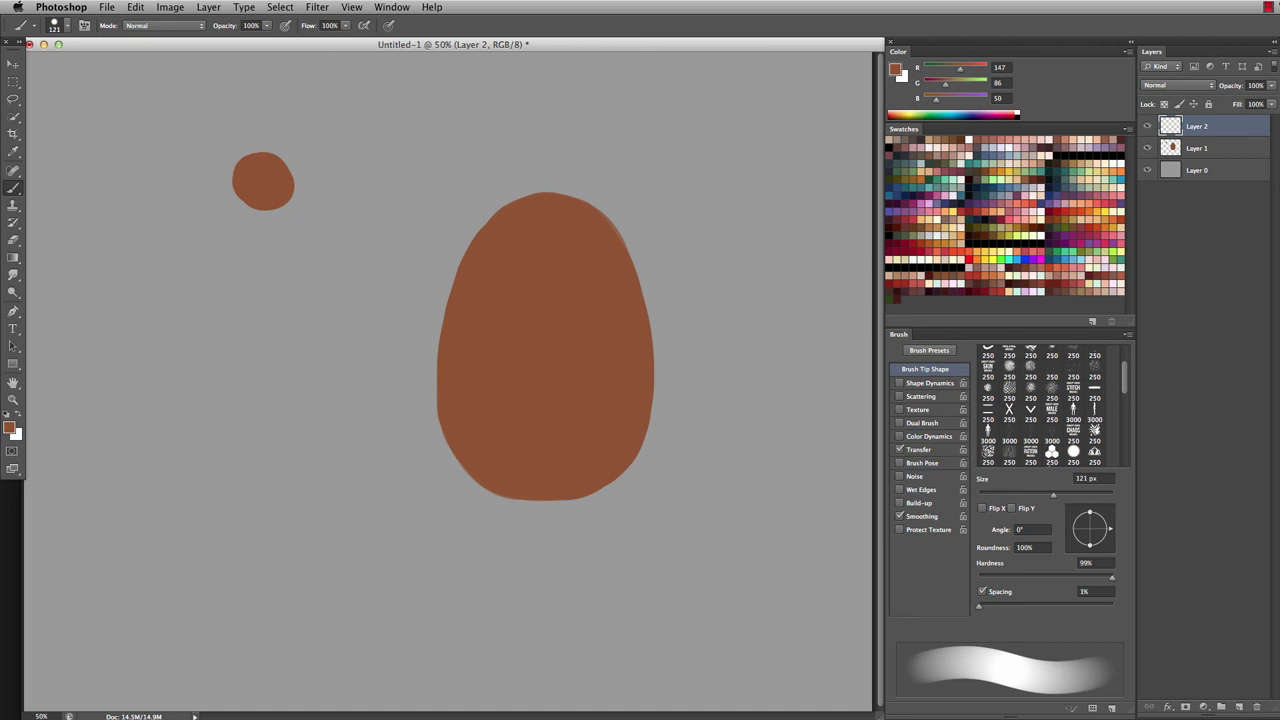
pyautogui.click(11, 428)
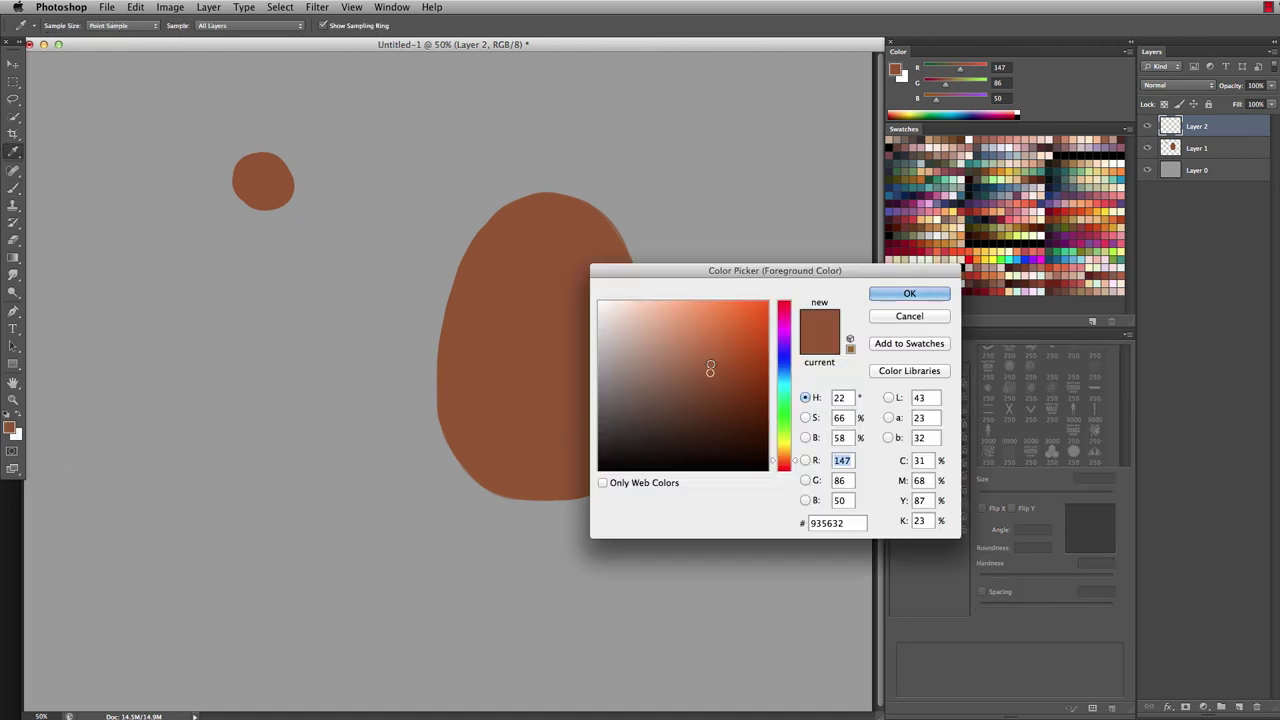
pyautogui.click(905, 318)
pyautogui.press('b')
pyautogui.moveTo(510, 202); pyautogui.dragTo(445, 193)
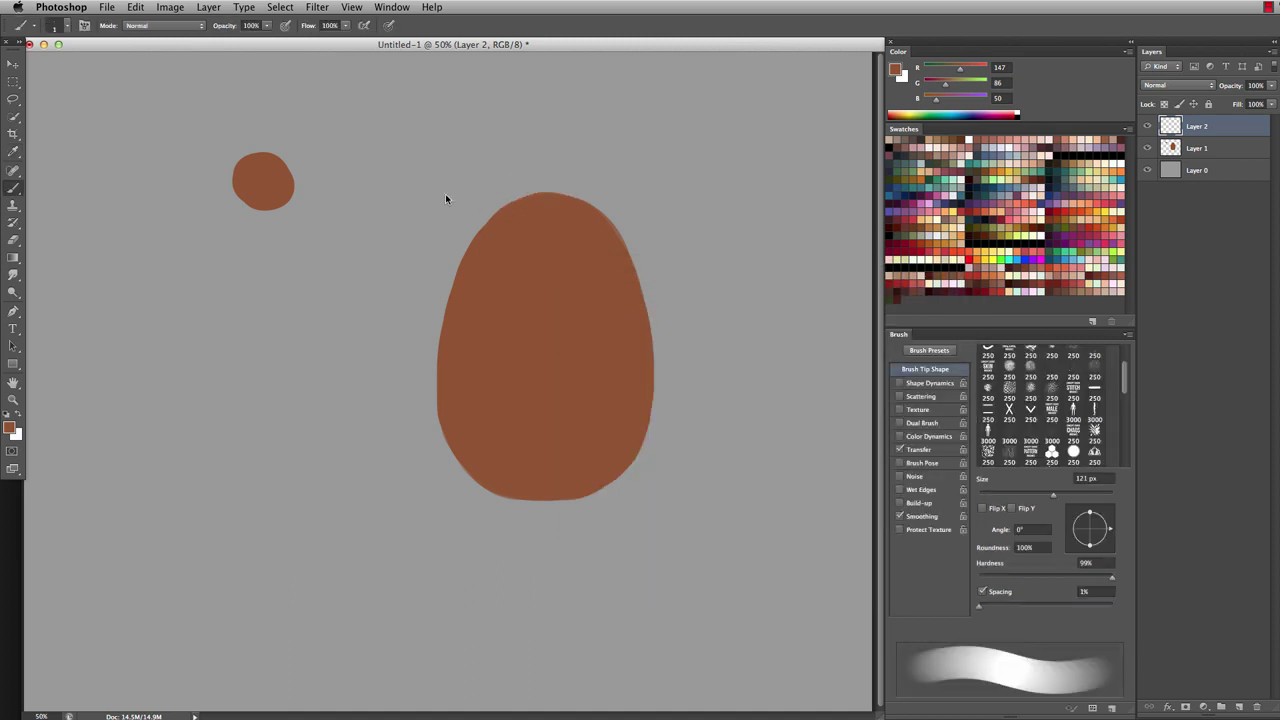
pyautogui.moveTo(393, 124); pyautogui.dragTo(401, 127)
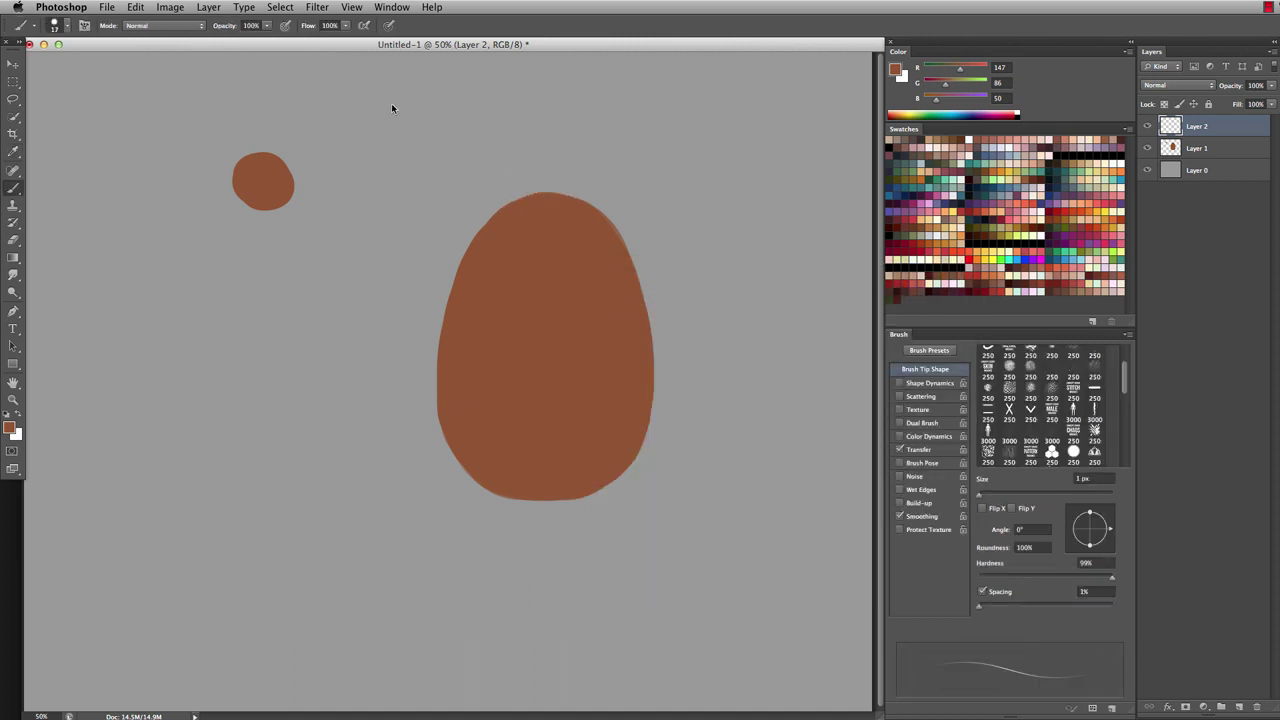
pyautogui.moveTo(373, 72); pyautogui.dragTo(440, 192)
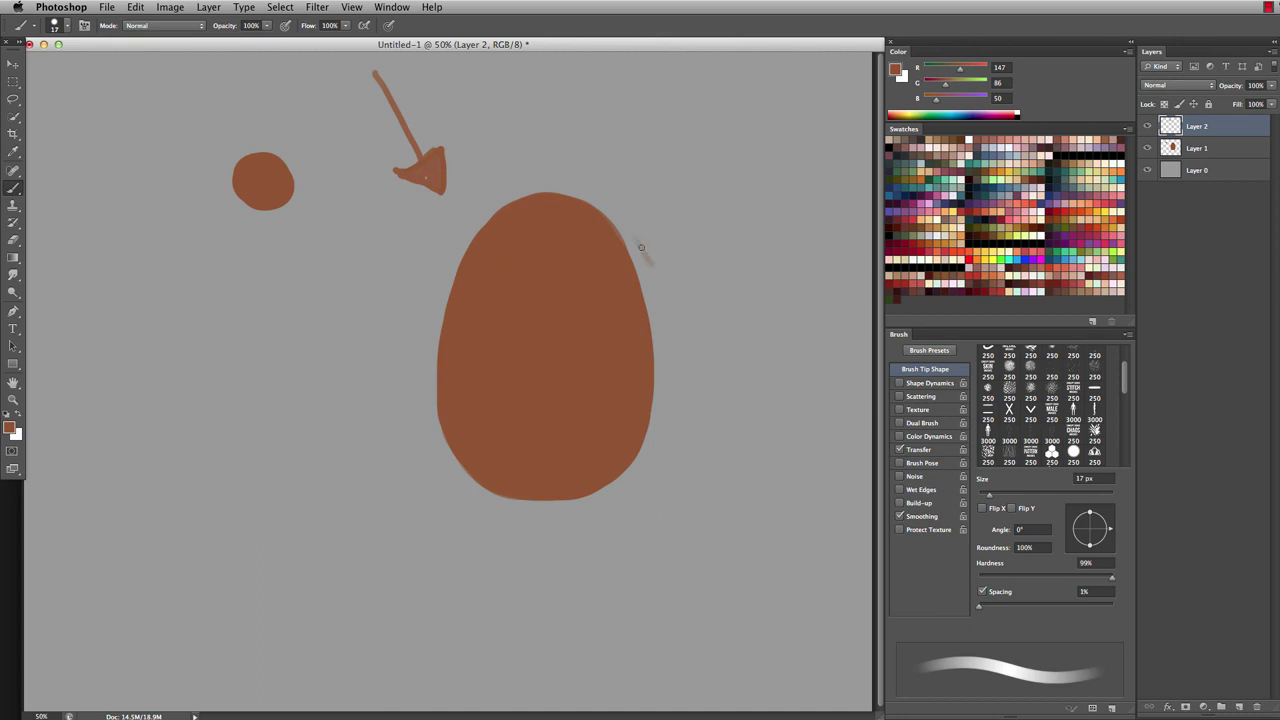
# - Try a hatched cast-shadow sketch along the egg's lower-right edge and undo it
pyautogui.moveTo(641, 247)
pyautogui.mouseDown()
pyautogui.moveTo(701, 409)
pyautogui.moveTo(619, 530)
pyautogui.moveTo(544, 502)
pyautogui.moveTo(601, 526)
pyautogui.moveTo(628, 508)
pyautogui.moveTo(646, 438)
pyautogui.moveTo(688, 428)
pyautogui.moveTo(635, 262)
pyautogui.mouseUp()
pyautogui.press('super+z')
pyautogui.moveTo(622, 237)
pyautogui.mouseDown()
pyautogui.moveTo(674, 338)
pyautogui.moveTo(665, 500)
pyautogui.moveTo(573, 529)
pyautogui.moveTo(510, 474)
pyautogui.moveTo(605, 495)
pyautogui.moveTo(639, 483)
pyautogui.moveTo(661, 460)
pyautogui.moveTo(680, 387)
pyautogui.mouseUp()
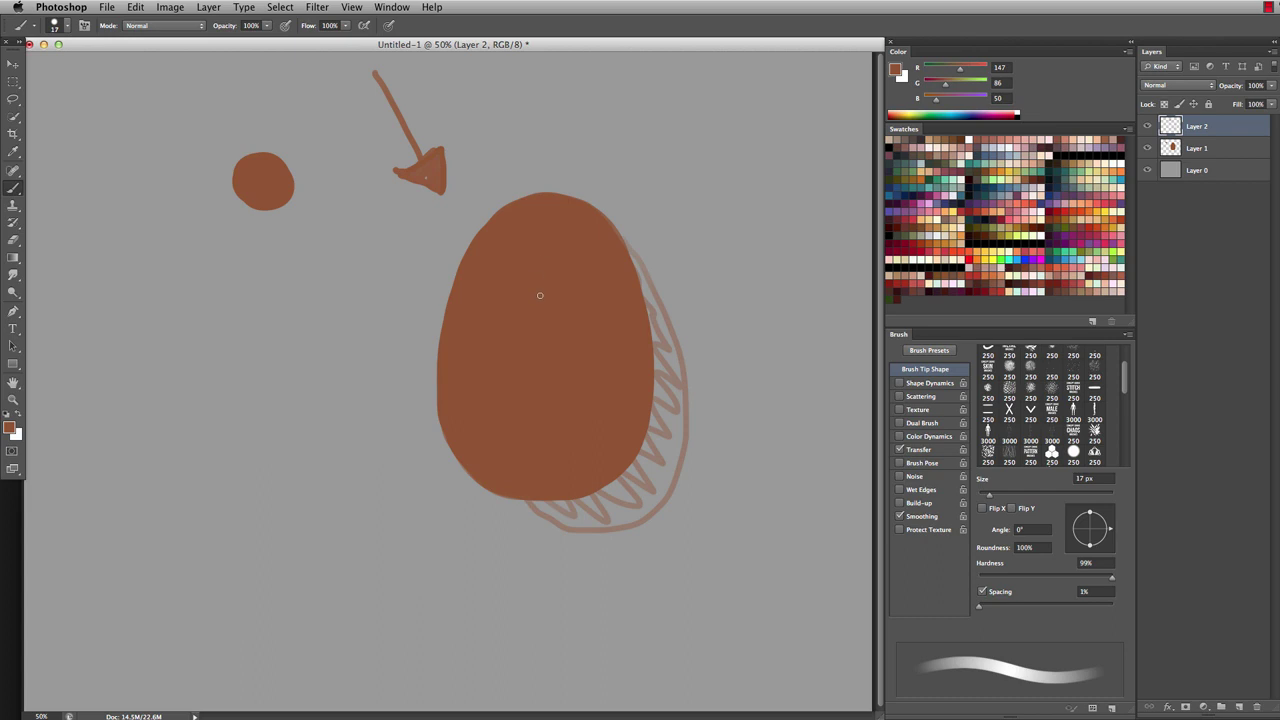
pyautogui.press('super+z')
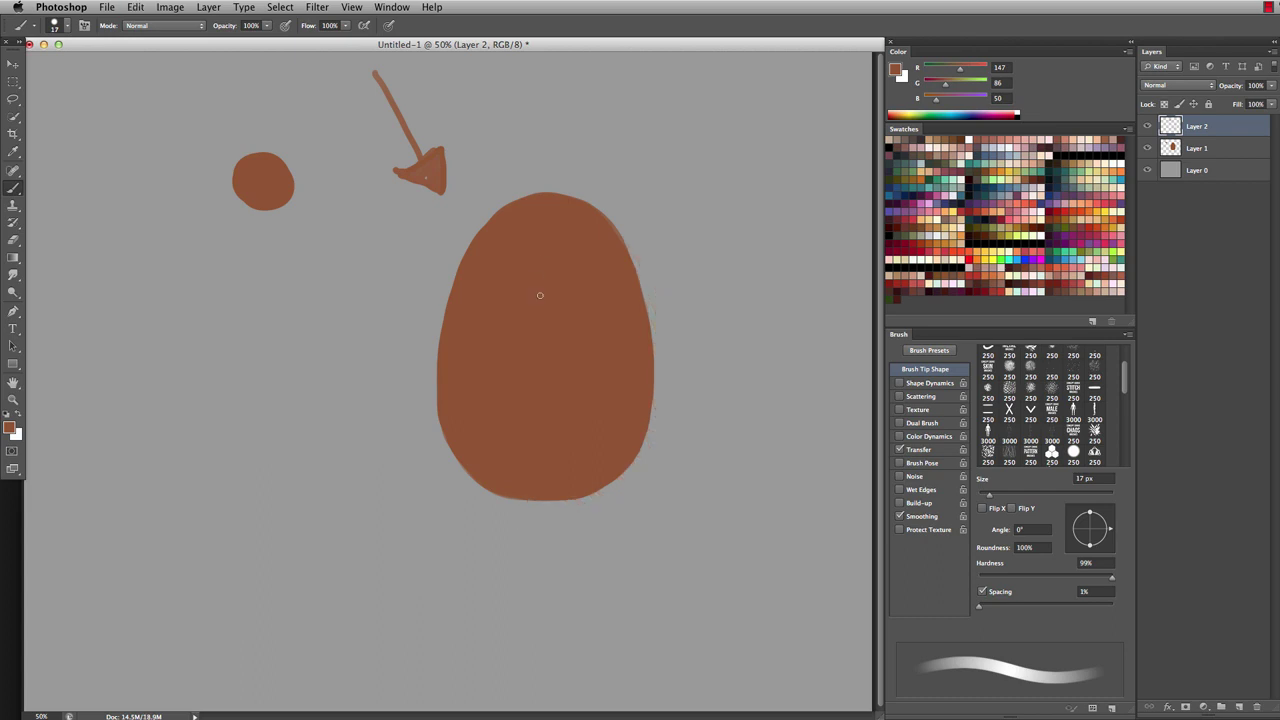
# - Set the foreground color to mustard yellow (RGB 211, 179, 53) and paint a round swatch below the brown one with a 109 px brush
pyautogui.moveTo(492, 361); pyautogui.dragTo(534, 362)
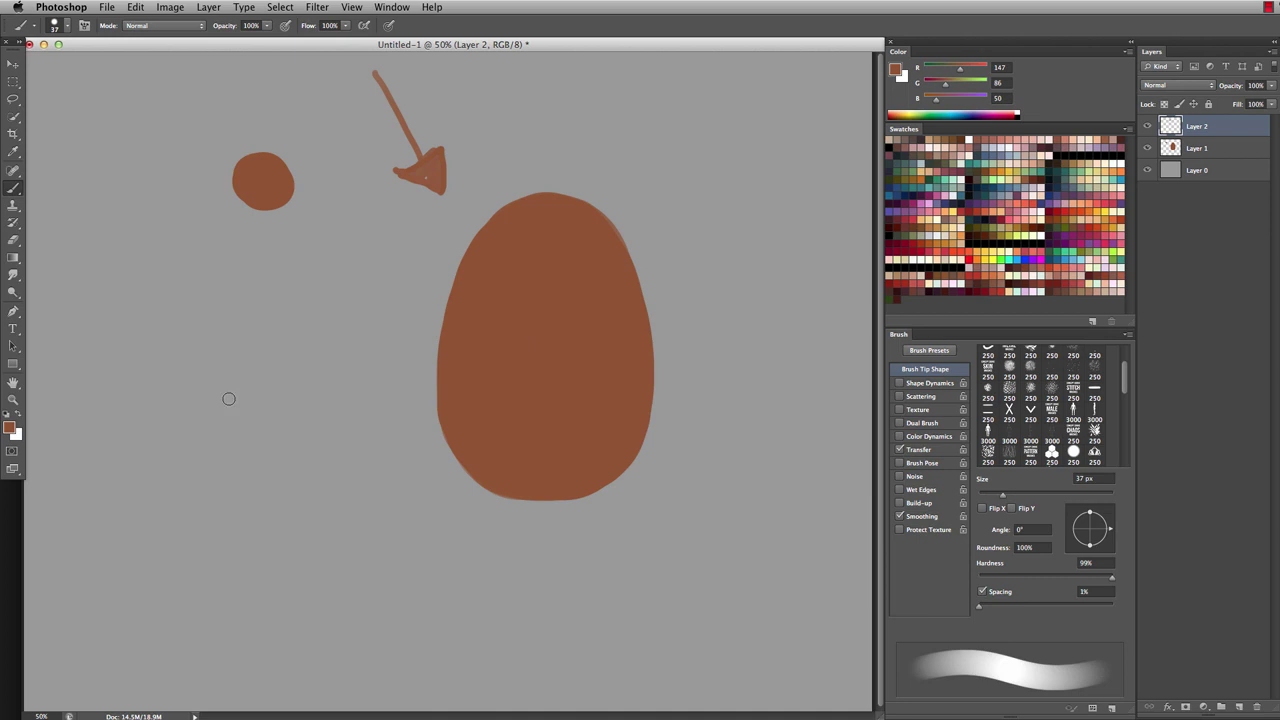
pyautogui.click(12, 430)
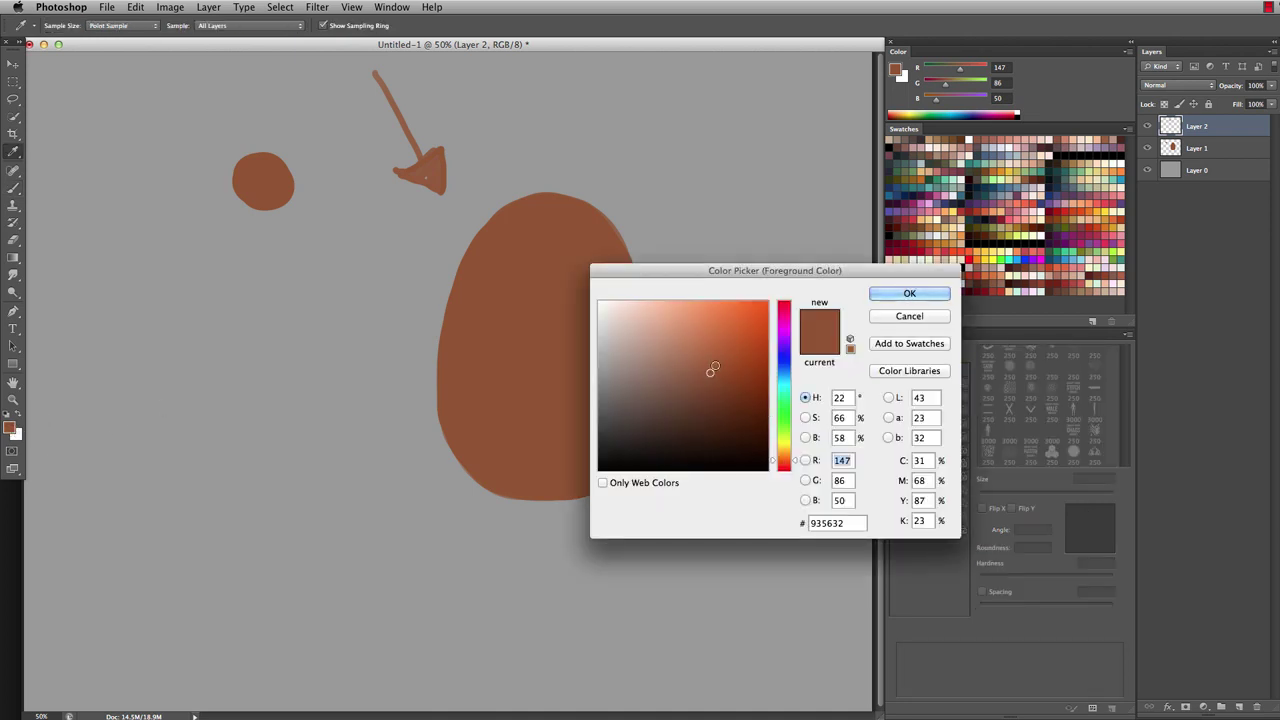
pyautogui.moveTo(714, 342); pyautogui.dragTo(720, 331)
pyautogui.moveTo(797, 461); pyautogui.dragTo(797, 450)
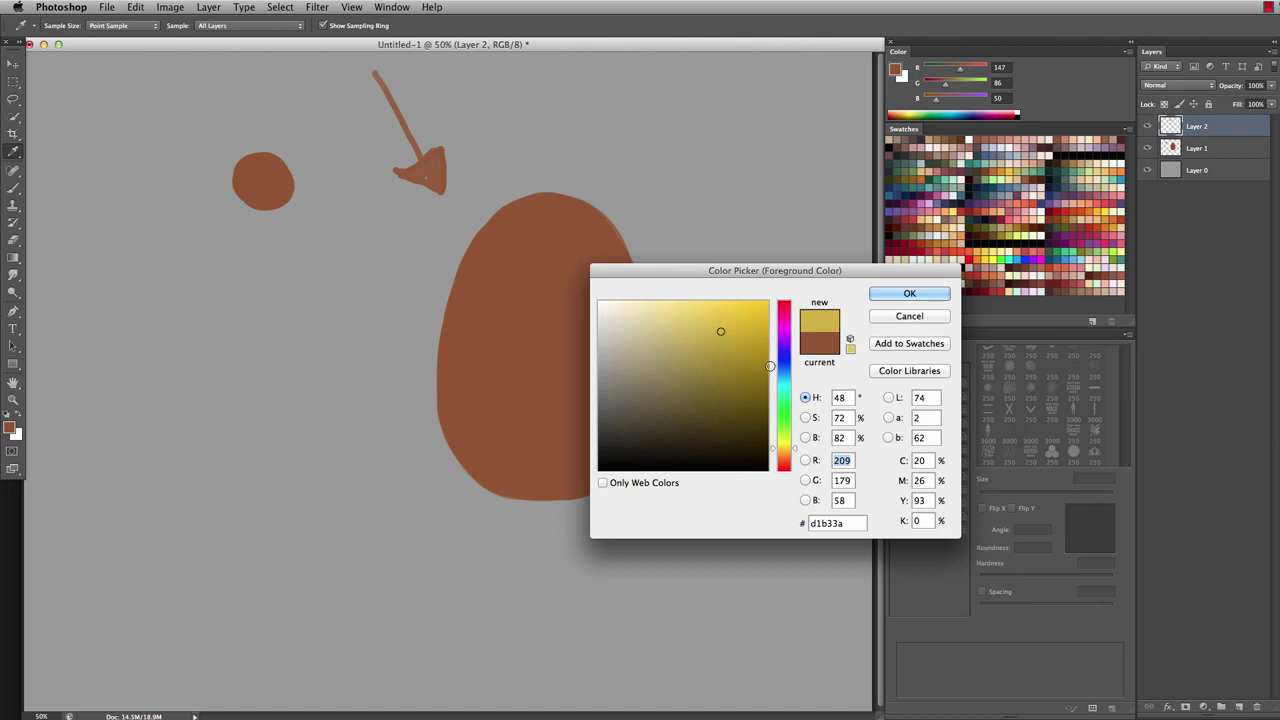
pyautogui.click(732, 328)
pyautogui.moveTo(732, 328); pyautogui.dragTo(725, 330)
pyautogui.click(908, 294)
pyautogui.press('b')
pyautogui.moveTo(337, 274)
pyautogui.mouseDown()
pyautogui.moveTo(343, 283)
pyautogui.moveTo(266, 241)
pyautogui.moveTo(261, 265)
pyautogui.mouseUp()
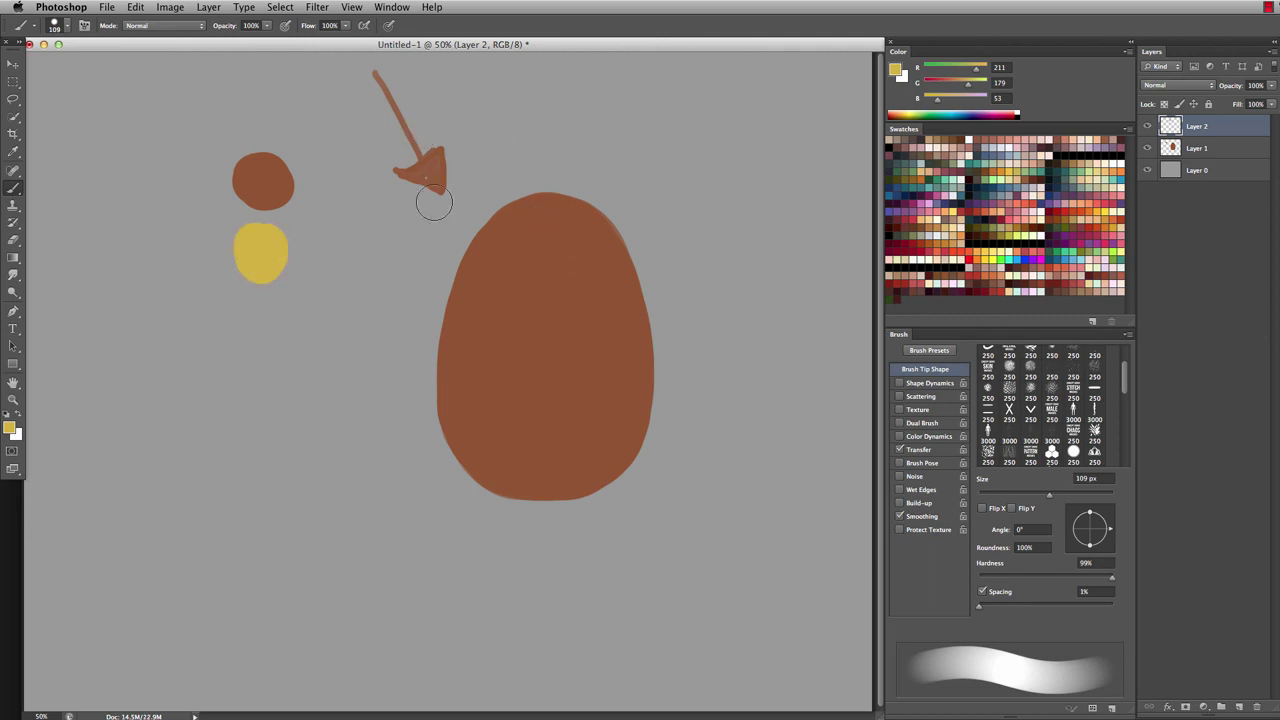
# - Brush mustard yellow over the egg's lower part with the 109 px brush, leaving a thin brown rim around the edge
pyautogui.moveTo(478, 281)
pyautogui.mouseDown()
pyautogui.moveTo(524, 260)
pyautogui.moveTo(532, 230)
pyautogui.moveTo(475, 309)
pyautogui.moveTo(521, 296)
pyautogui.moveTo(552, 311)
pyautogui.moveTo(491, 353)
pyautogui.moveTo(467, 322)
pyautogui.moveTo(491, 291)
pyautogui.mouseUp()
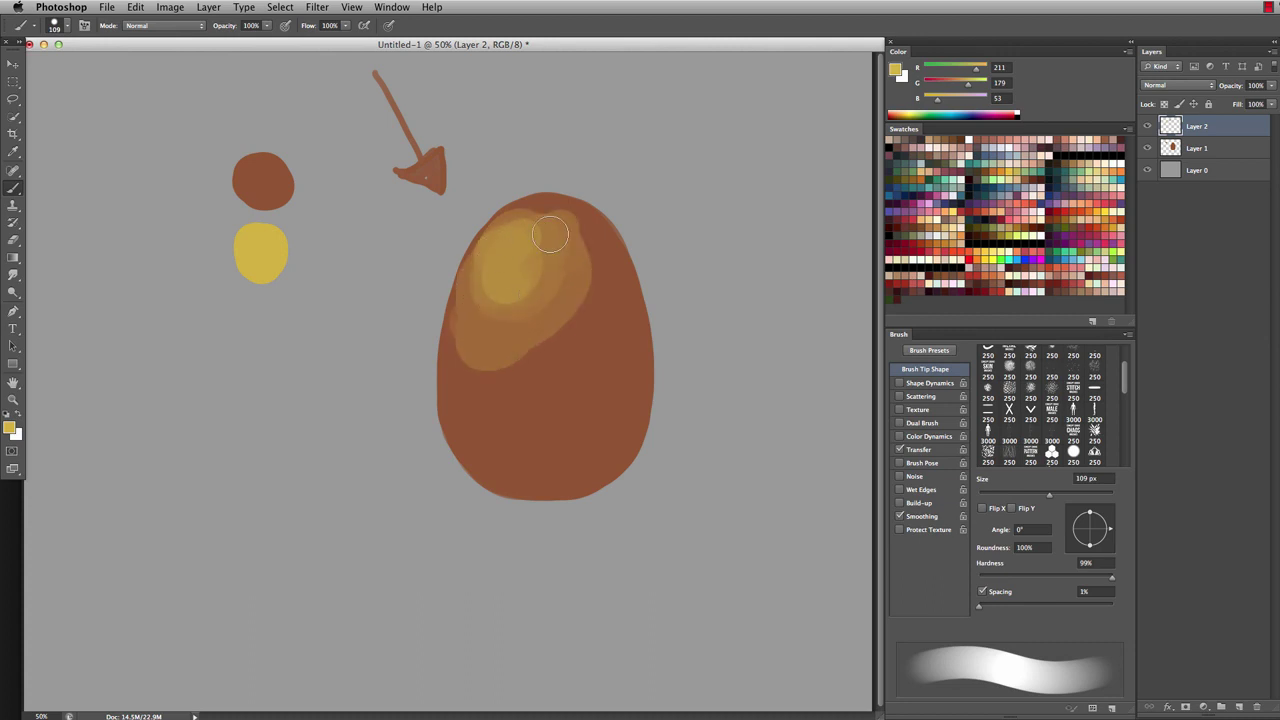
pyautogui.press('super+z')
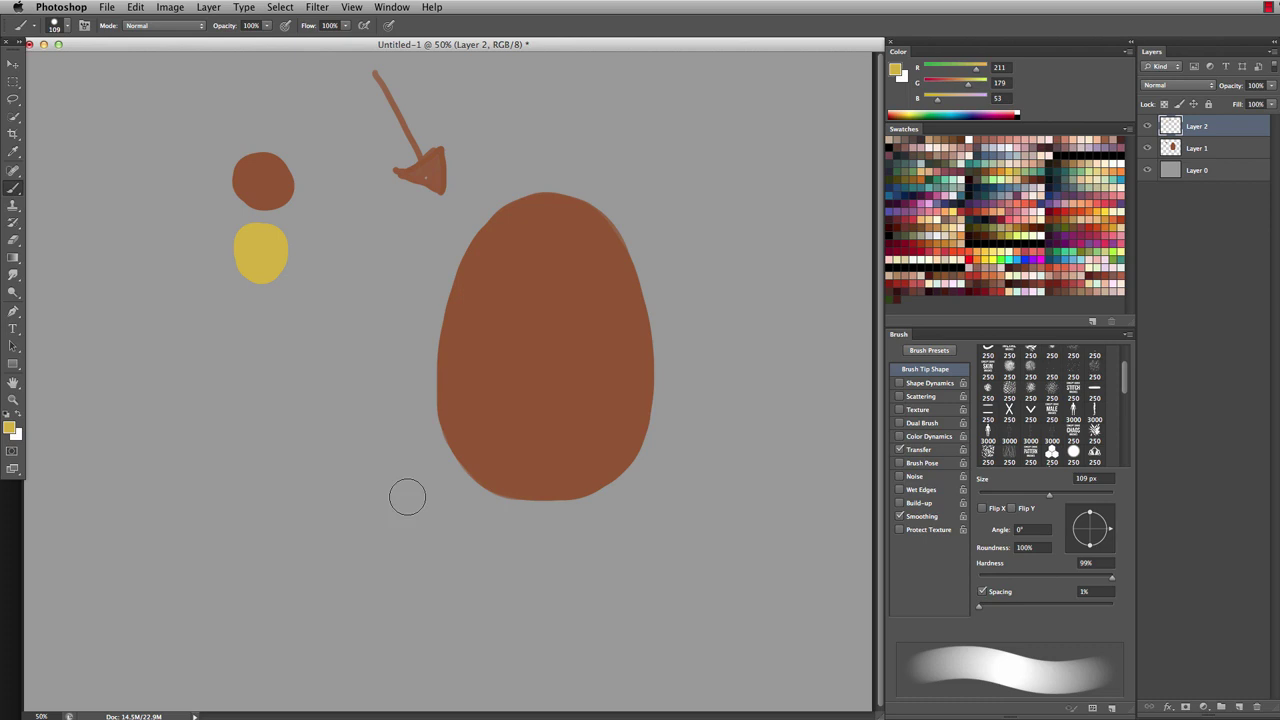
pyautogui.moveTo(603, 426)
pyautogui.mouseDown()
pyautogui.moveTo(534, 462)
pyautogui.moveTo(496, 456)
pyautogui.moveTo(483, 437)
pyautogui.moveTo(504, 467)
pyautogui.moveTo(574, 472)
pyautogui.moveTo(553, 479)
pyautogui.moveTo(583, 453)
pyautogui.mouseUp()
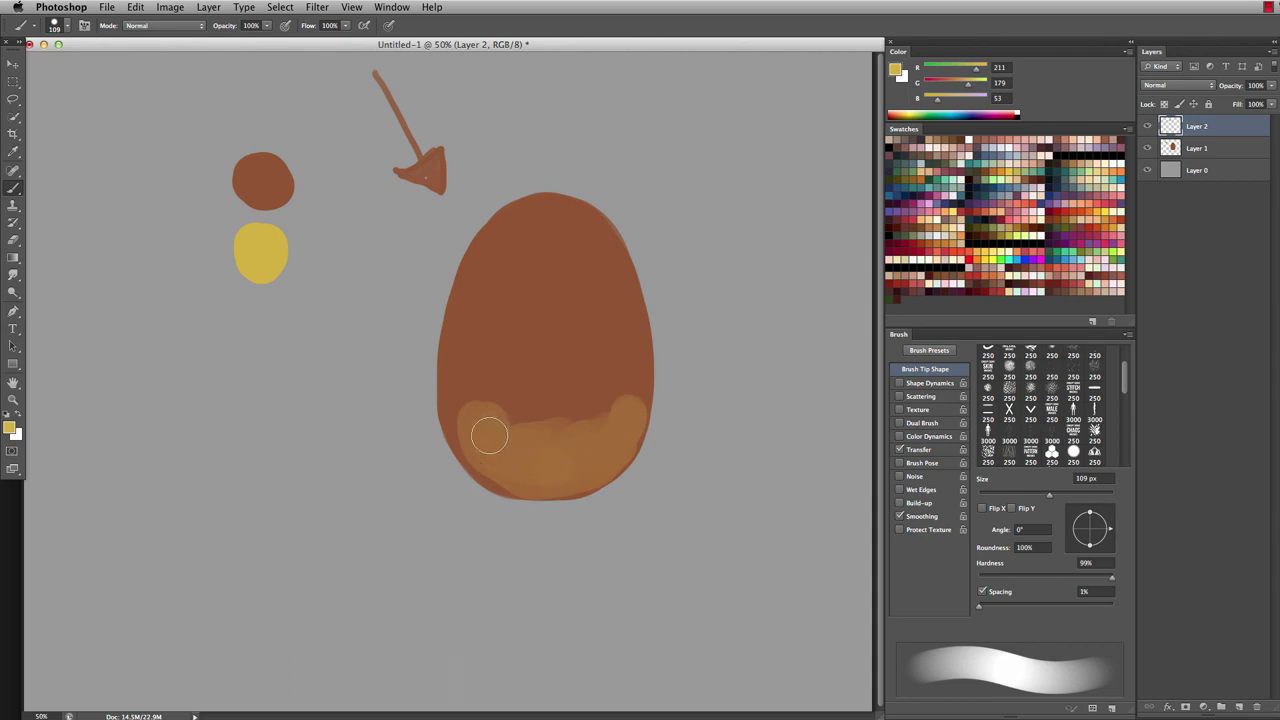
pyautogui.moveTo(489, 435)
pyautogui.mouseDown()
pyautogui.moveTo(573, 427)
pyautogui.moveTo(628, 376)
pyautogui.mouseUp()
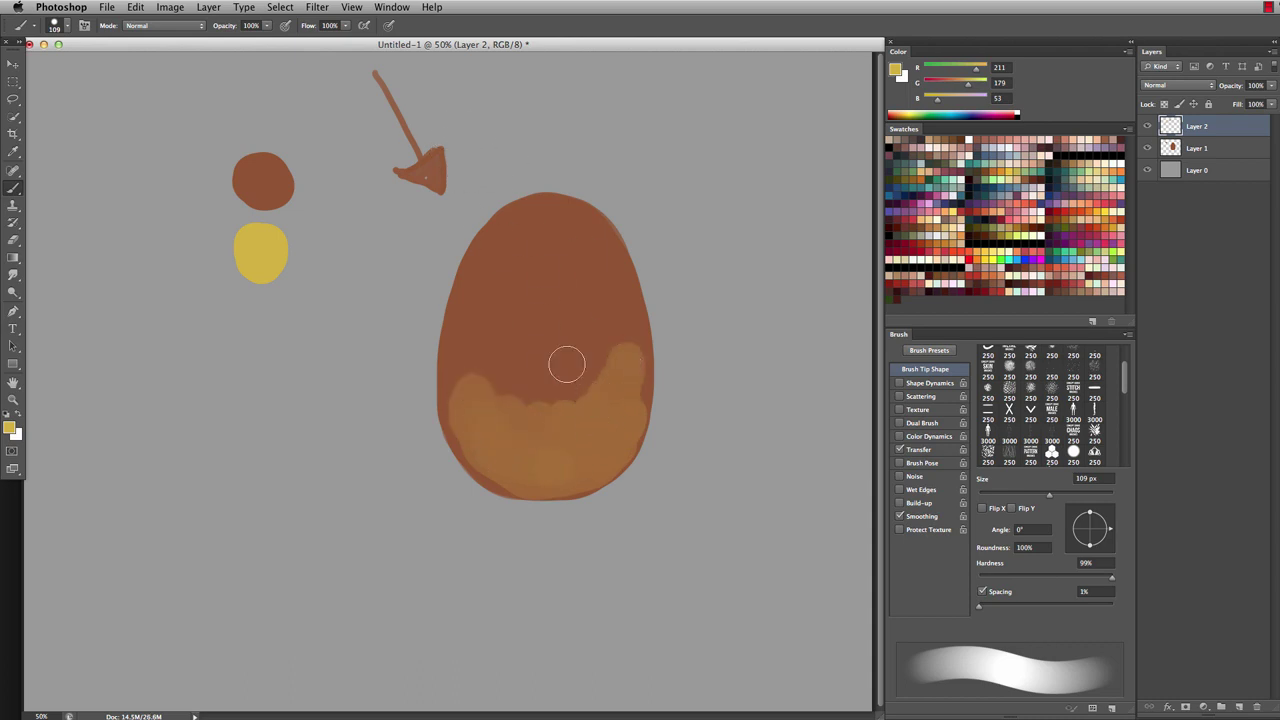
pyautogui.moveTo(619, 408)
pyautogui.mouseDown()
pyautogui.moveTo(566, 436)
pyautogui.moveTo(605, 444)
pyautogui.moveTo(565, 458)
pyautogui.moveTo(509, 455)
pyautogui.moveTo(483, 414)
pyautogui.moveTo(511, 450)
pyautogui.moveTo(525, 411)
pyautogui.moveTo(567, 426)
pyautogui.moveTo(616, 372)
pyautogui.moveTo(623, 381)
pyautogui.moveTo(582, 437)
pyautogui.moveTo(538, 459)
pyautogui.moveTo(465, 383)
pyautogui.moveTo(464, 360)
pyautogui.moveTo(489, 396)
pyautogui.moveTo(532, 411)
pyautogui.moveTo(591, 395)
pyautogui.moveTo(621, 360)
pyautogui.moveTo(603, 409)
pyautogui.moveTo(592, 392)
pyautogui.moveTo(496, 372)
pyautogui.mouseUp()
# - Sample orange-brown mid-tones from the egg and paint them along the upper edge of the yellow area
pyautogui.keyDown('alt'); pyautogui.click(592, 372); pyautogui.keyUp('alt')
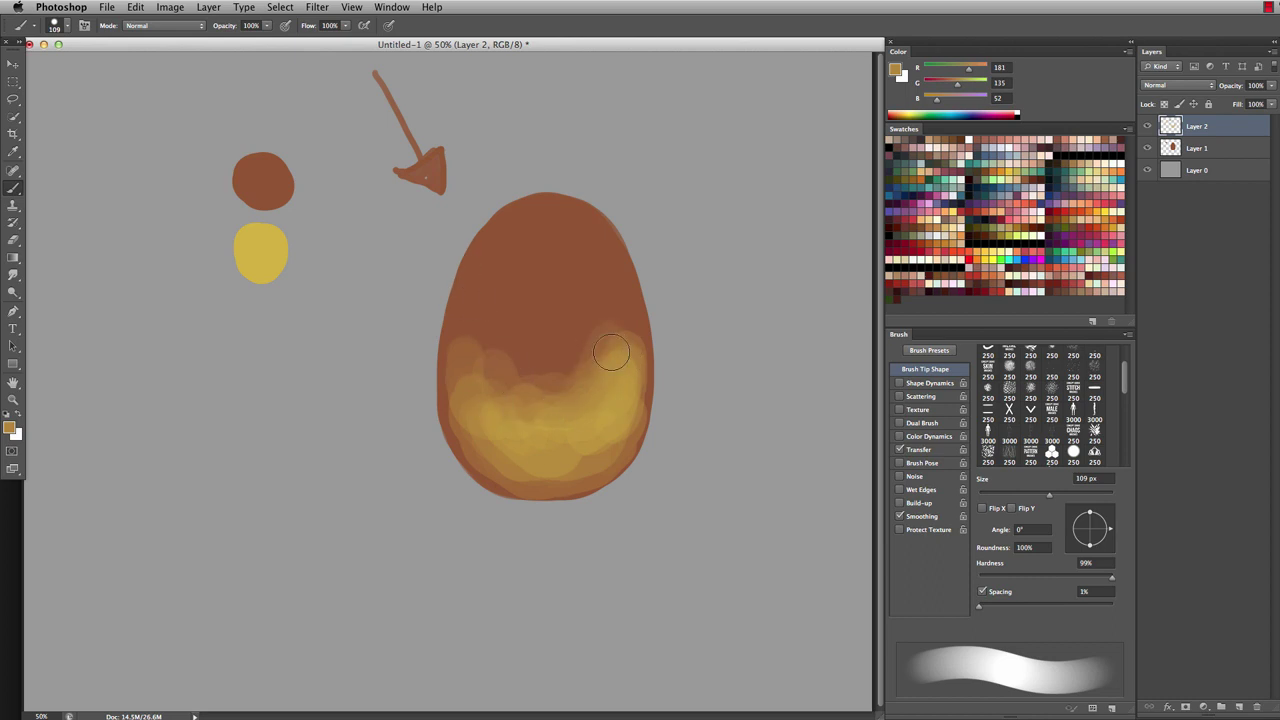
pyautogui.moveTo(611, 352); pyautogui.dragTo(621, 334)
pyautogui.keyDown('alt'); pyautogui.click(529, 386); pyautogui.keyUp('alt')
pyautogui.moveTo(506, 390); pyautogui.dragTo(548, 404)
# - Soften the brush to 149 px and 31% hardness, and blend sampled golden tones across the upper part of the yellow area
pyautogui.moveTo(580, 386)
pyautogui.mouseDown()
pyautogui.moveTo(614, 423)
pyautogui.moveTo(599, 423)
pyautogui.moveTo(618, 407)
pyautogui.moveTo(590, 384)
pyautogui.mouseUp()
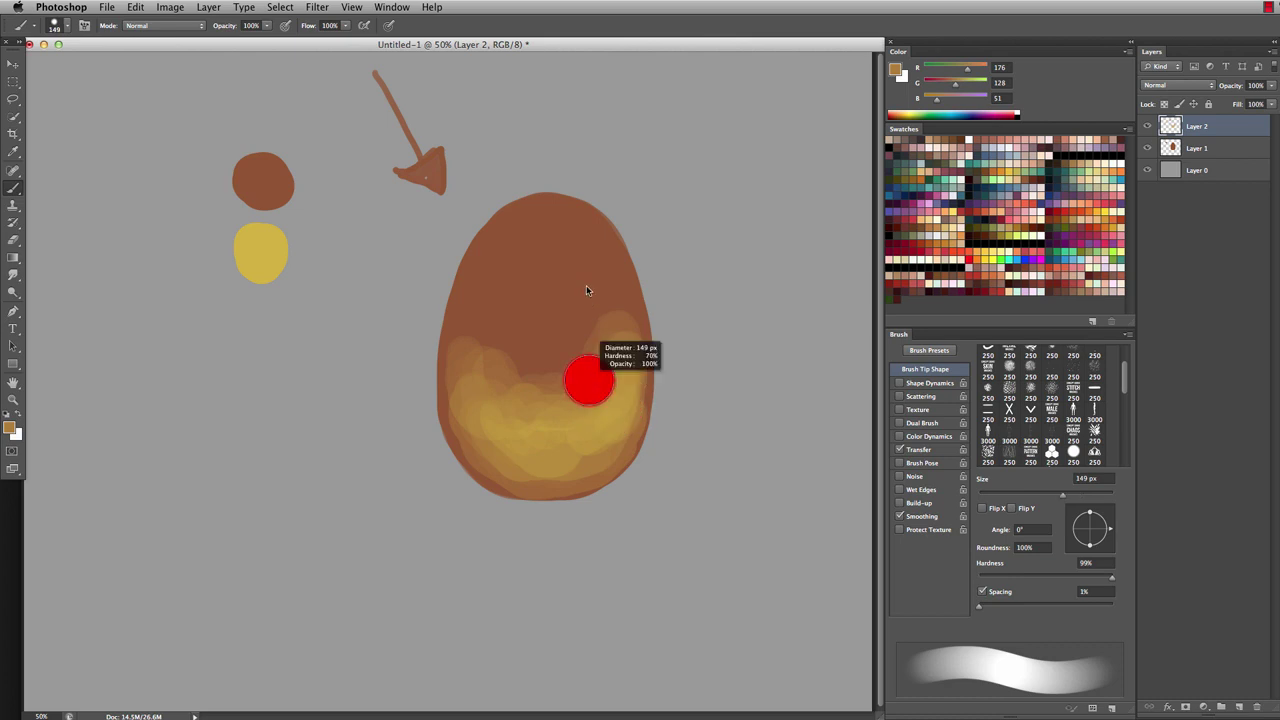
pyautogui.moveTo(590, 200); pyautogui.dragTo(590, 200)
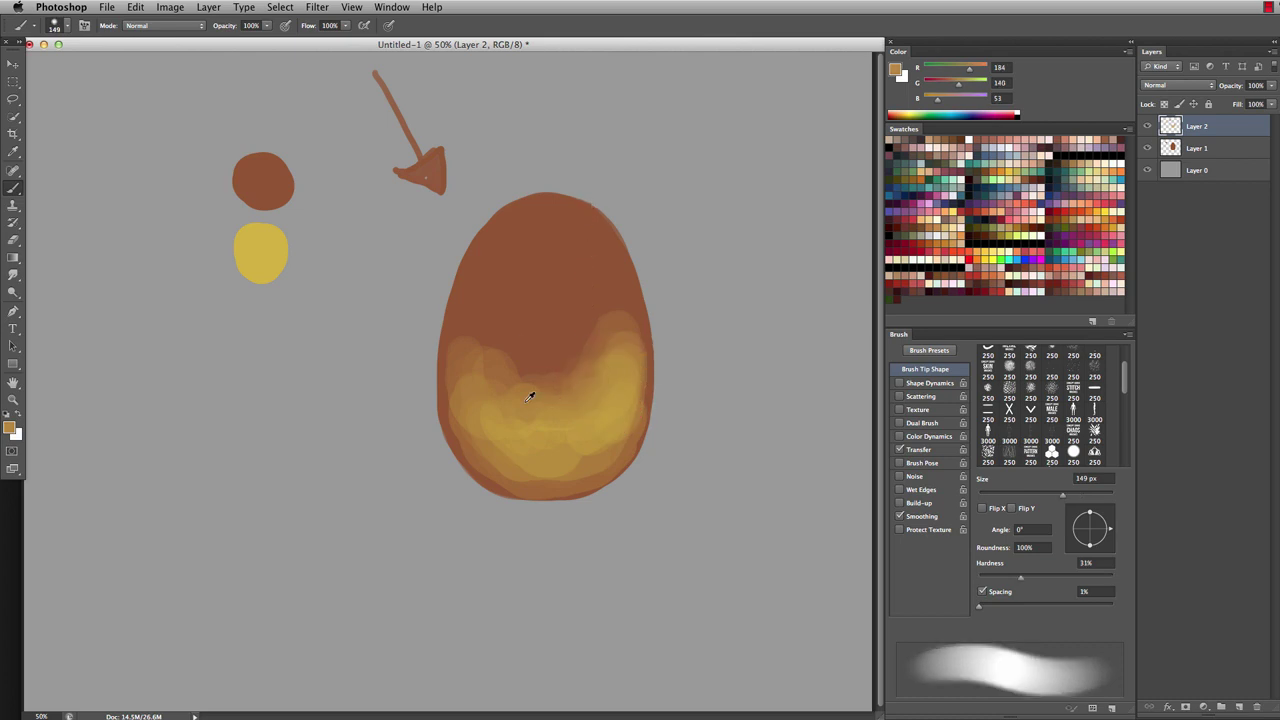
pyautogui.moveTo(513, 384)
pyautogui.mouseDown()
pyautogui.moveTo(487, 350)
pyautogui.moveTo(490, 383)
pyautogui.moveTo(522, 368)
pyautogui.moveTo(499, 392)
pyautogui.moveTo(541, 412)
pyautogui.moveTo(578, 399)
pyautogui.moveTo(595, 368)
pyautogui.mouseUp()
pyautogui.keyDown('alt'); pyautogui.click(600, 420); pyautogui.keyUp('alt')
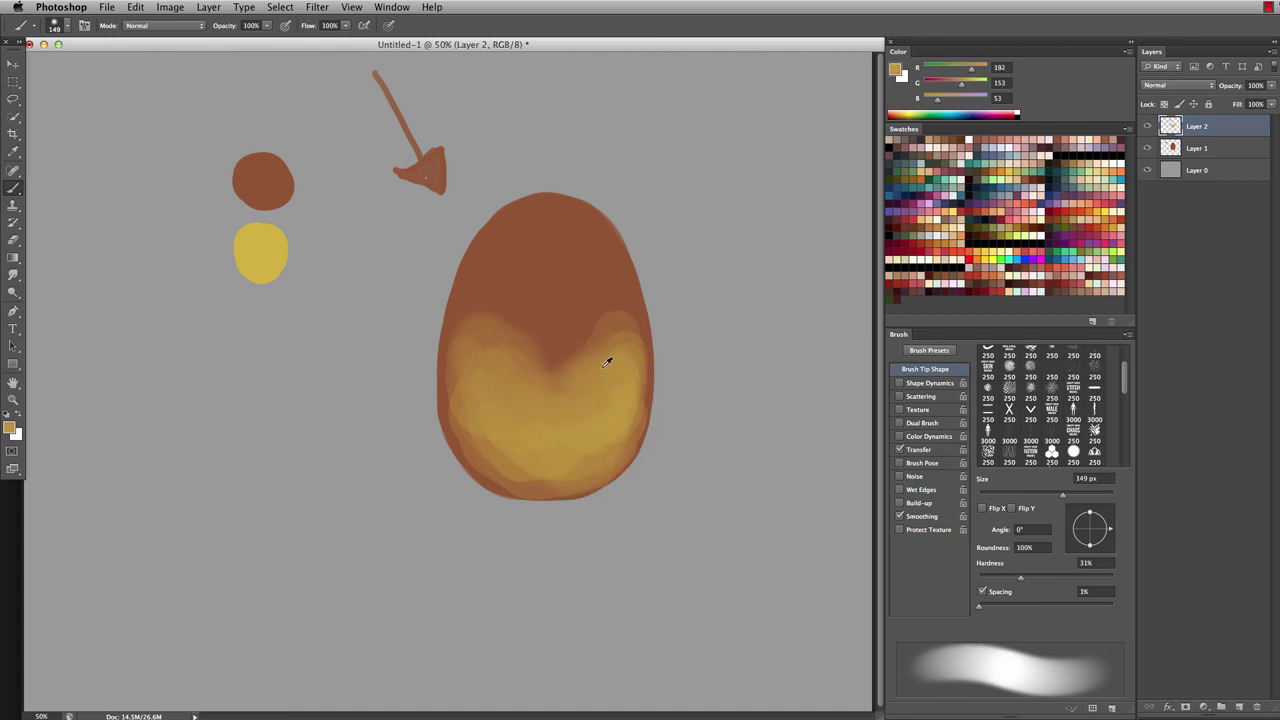
pyautogui.moveTo(600, 340)
pyautogui.mouseDown()
pyautogui.moveTo(529, 336)
pyautogui.moveTo(499, 311)
pyautogui.moveTo(481, 348)
pyautogui.moveTo(571, 371)
pyautogui.moveTo(557, 393)
pyautogui.moveTo(505, 392)
pyautogui.moveTo(490, 360)
pyautogui.moveTo(525, 403)
pyautogui.moveTo(613, 368)
pyautogui.moveTo(559, 437)
pyautogui.moveTo(538, 438)
pyautogui.moveTo(519, 412)
pyautogui.moveTo(516, 466)
pyautogui.moveTo(575, 461)
pyautogui.moveTo(593, 437)
pyautogui.moveTo(560, 430)
pyautogui.mouseUp()
# - Sample browns and golds from the egg and blend the yellow area's center and left side into a smoother amber transition
pyautogui.keyDown('alt'); pyautogui.click(586, 308); pyautogui.keyUp('alt')
pyautogui.keyDown('alt'); pyautogui.click(571, 386); pyautogui.keyUp('alt')
pyautogui.keyDown('alt'); pyautogui.click(615, 380); pyautogui.keyUp('alt')
pyautogui.keyDown('alt'); pyautogui.click(517, 366); pyautogui.keyUp('alt')
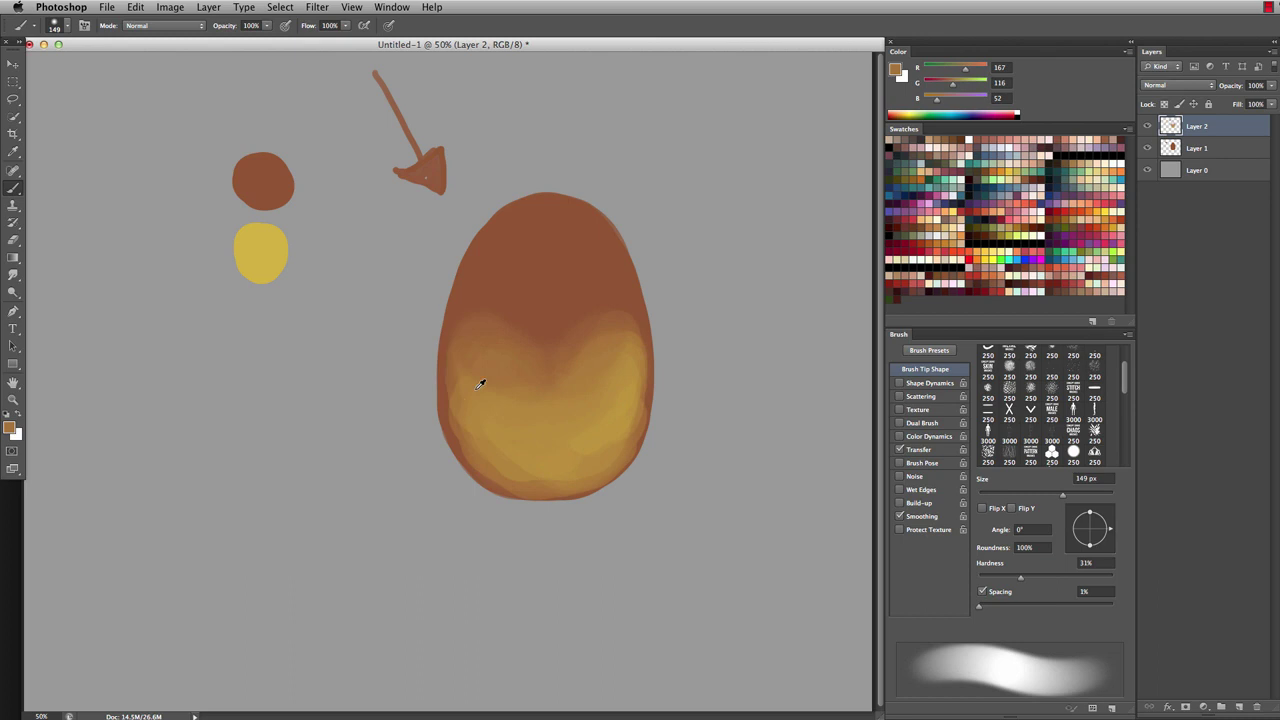
pyautogui.moveTo(480, 384)
pyautogui.mouseDown()
pyautogui.moveTo(490, 452)
pyautogui.moveTo(497, 415)
pyautogui.moveTo(510, 439)
pyautogui.moveTo(558, 391)
pyautogui.moveTo(550, 360)
pyautogui.mouseUp()
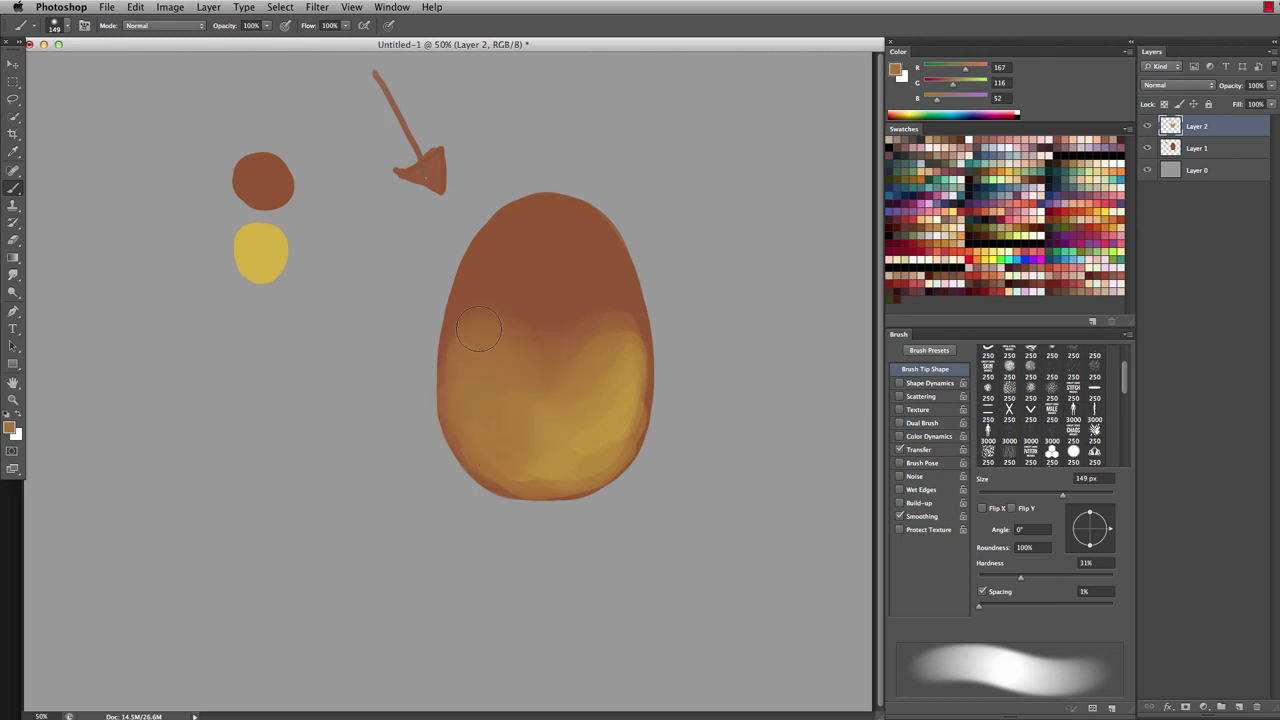
pyautogui.moveTo(479, 329)
pyautogui.mouseDown()
pyautogui.moveTo(613, 342)
pyautogui.moveTo(591, 336)
pyautogui.moveTo(612, 322)
pyautogui.moveTo(619, 397)
pyautogui.moveTo(617, 404)
pyautogui.mouseUp()
# - Blend sampled amber tones along the egg's right side and bottom with a soft 81 px brush
pyautogui.keyDown('alt'); pyautogui.click(611, 356); pyautogui.keyUp('alt')
pyautogui.keyDown('alt'); pyautogui.click(625, 387); pyautogui.keyUp('alt')
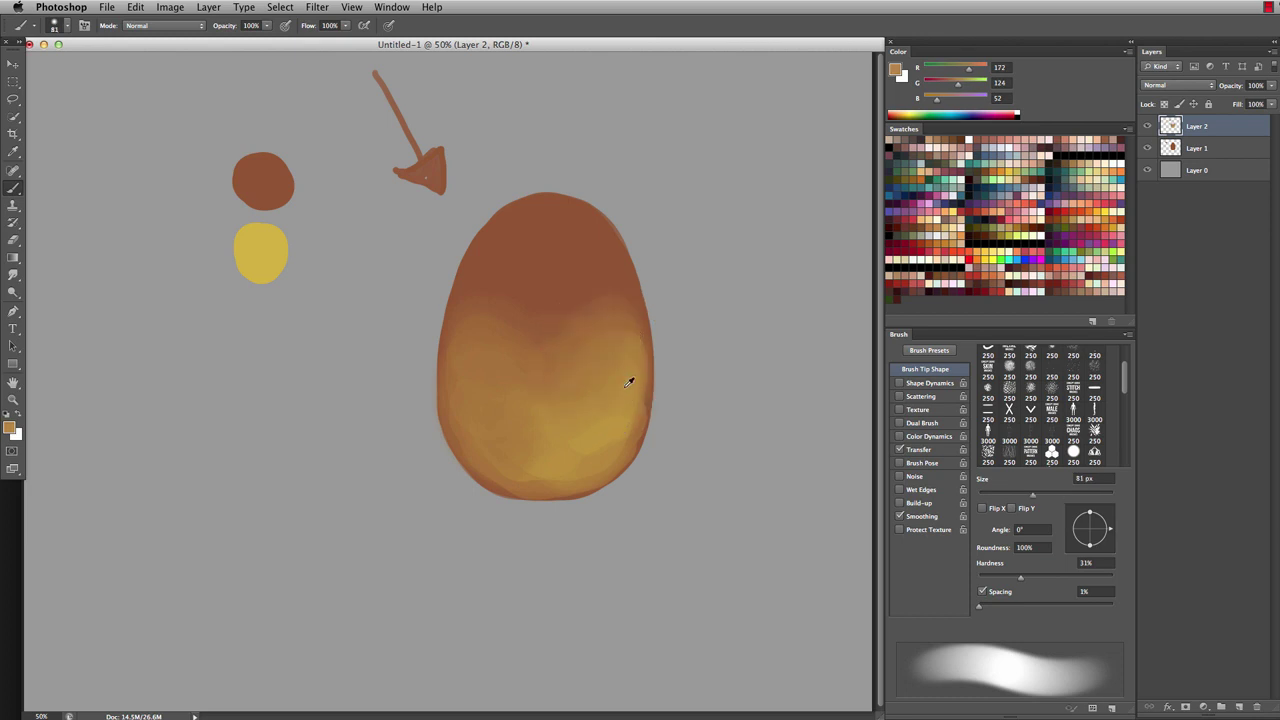
pyautogui.moveTo(627, 325); pyautogui.dragTo(630, 414)
pyautogui.moveTo(576, 463)
pyautogui.mouseDown()
pyautogui.moveTo(501, 467)
pyautogui.moveTo(504, 479)
pyautogui.moveTo(481, 462)
pyautogui.moveTo(527, 467)
pyautogui.moveTo(485, 449)
pyautogui.moveTo(500, 435)
pyautogui.moveTo(542, 443)
pyautogui.mouseUp()
# - Sample the egg's brown and paint it down into the middle with a large soft brush to smooth the brown-to-gold gradient
pyautogui.keyDown('alt'); pyautogui.click(561, 286); pyautogui.keyUp('alt')
pyautogui.moveTo(552, 318)
pyautogui.mouseDown()
pyautogui.moveTo(524, 305)
pyautogui.moveTo(513, 353)
pyautogui.moveTo(537, 347)
pyautogui.moveTo(510, 335)
pyautogui.moveTo(567, 323)
pyautogui.moveTo(573, 351)
pyautogui.moveTo(555, 377)
pyautogui.moveTo(517, 342)
pyautogui.moveTo(588, 421)
pyautogui.moveTo(558, 399)
pyautogui.moveTo(589, 381)
pyautogui.moveTo(592, 309)
pyautogui.mouseUp()
pyautogui.keyDown('alt'); pyautogui.click(589, 423); pyautogui.keyUp('alt')
pyautogui.keyDown('alt'); pyautogui.click(542, 369); pyautogui.keyUp('alt')
pyautogui.keyDown('alt'); pyautogui.click(585, 289); pyautogui.keyUp('alt')
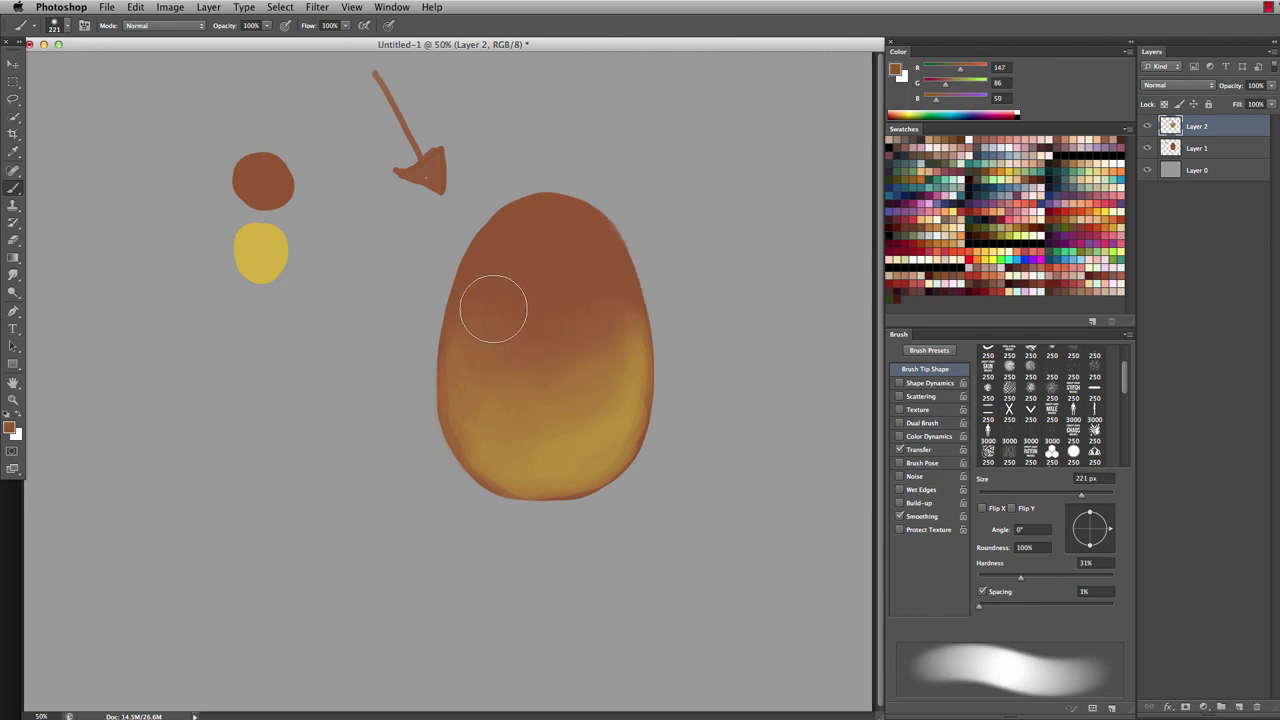
pyautogui.moveTo(493, 309)
pyautogui.mouseDown()
pyautogui.moveTo(493, 351)
pyautogui.moveTo(545, 352)
pyautogui.moveTo(591, 314)
pyautogui.moveTo(608, 325)
pyautogui.moveTo(595, 349)
pyautogui.moveTo(508, 359)
pyautogui.moveTo(506, 380)
pyautogui.moveTo(583, 356)
pyautogui.mouseUp()
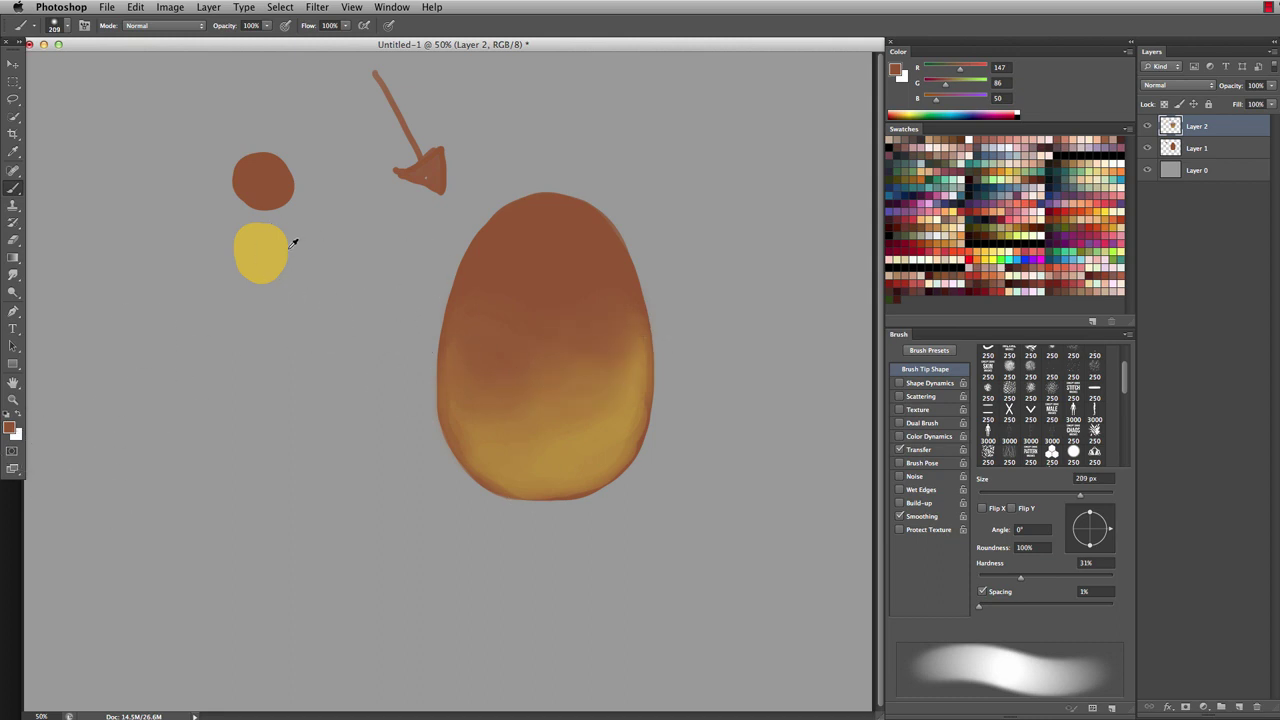
# - Sample the palette's yellow swatch and brighten it to a more saturated yellow, e9c621, as the foreground color
pyautogui.keyDown('alt'); pyautogui.click(262, 250); pyautogui.keyUp('alt')
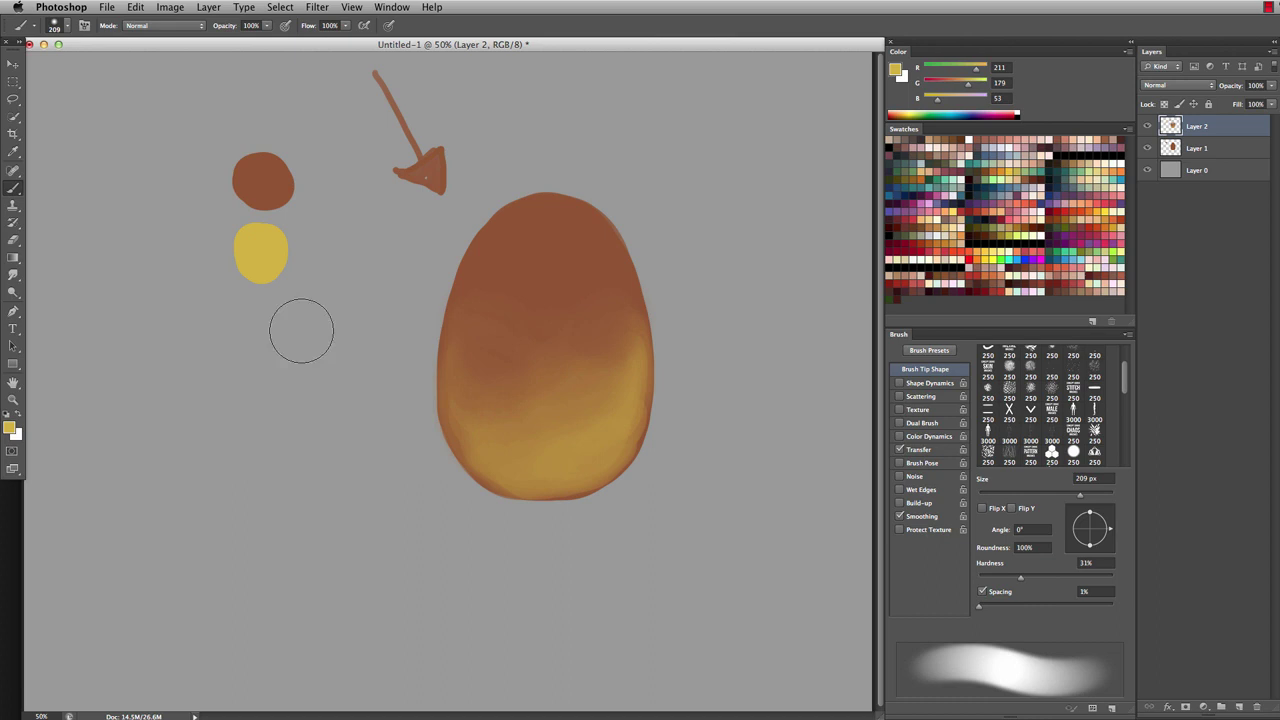
pyautogui.keyDown('alt'); pyautogui.click(262, 247); pyautogui.keyUp('alt')
pyautogui.keyDown('alt'); pyautogui.click(265, 258); pyautogui.keyUp('alt')
pyautogui.click(10, 428)
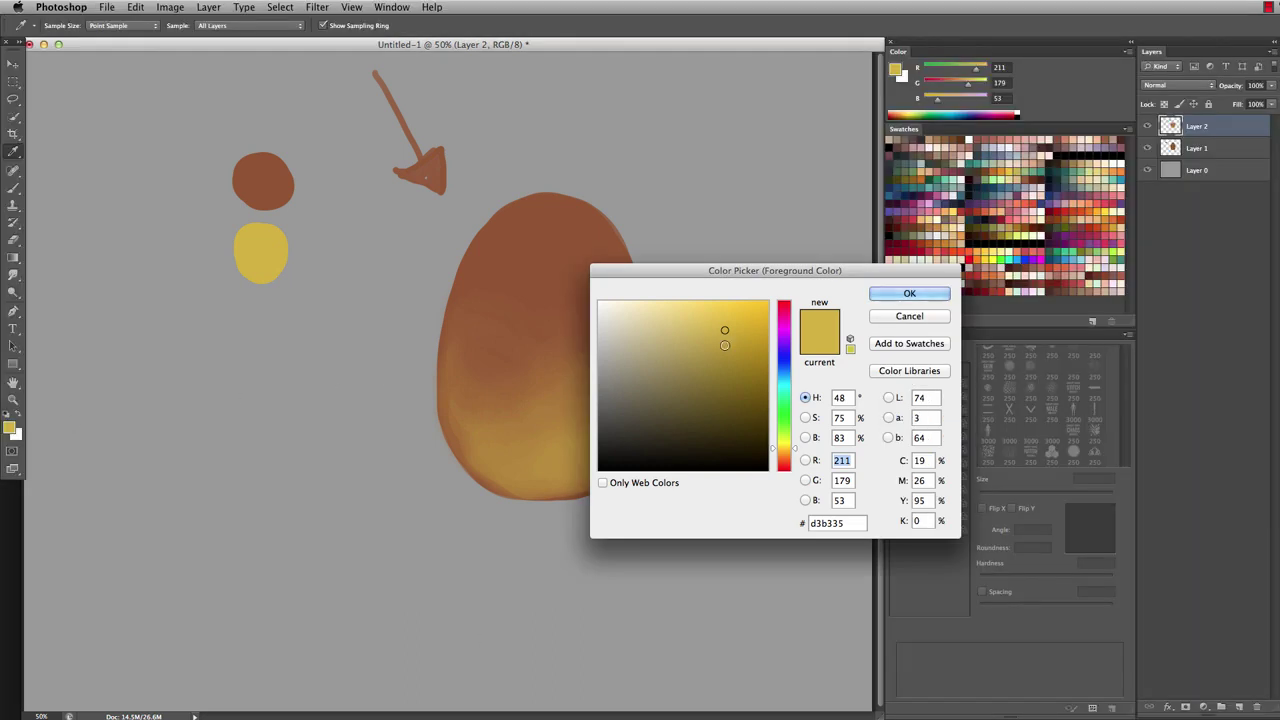
pyautogui.moveTo(726, 320)
pyautogui.mouseDown()
pyautogui.moveTo(734, 303)
pyautogui.moveTo(744, 315)
pyautogui.mouseUp()
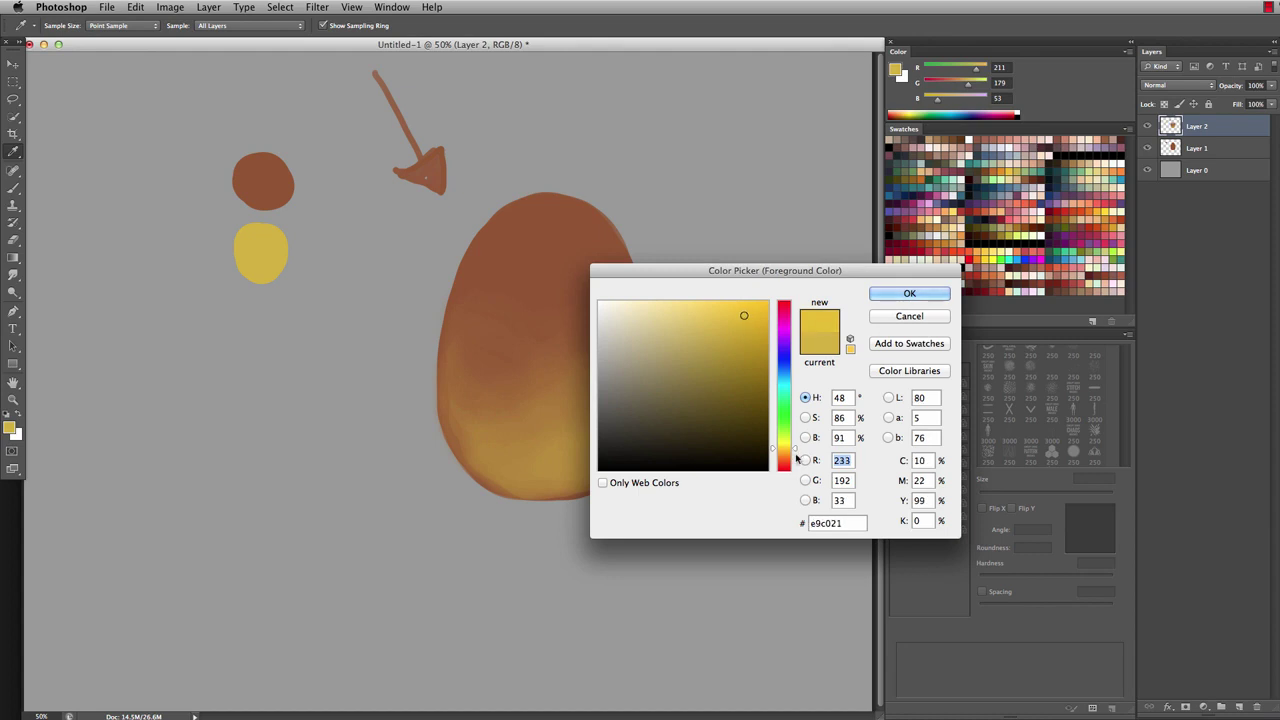
pyautogui.click(794, 448)
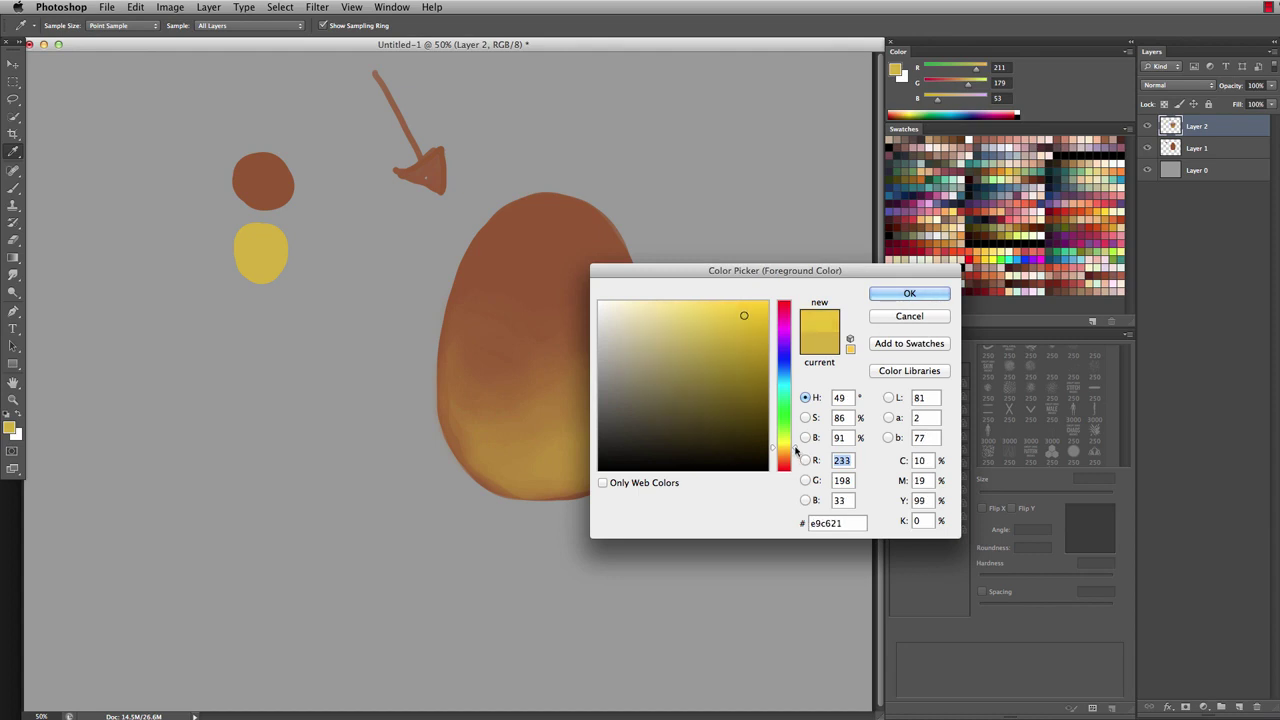
pyautogui.click(898, 300)
# - Add a new layer and dab the bright yellow as a palette swatch below the existing yellow one
pyautogui.press('b')
pyautogui.click(1238, 707)
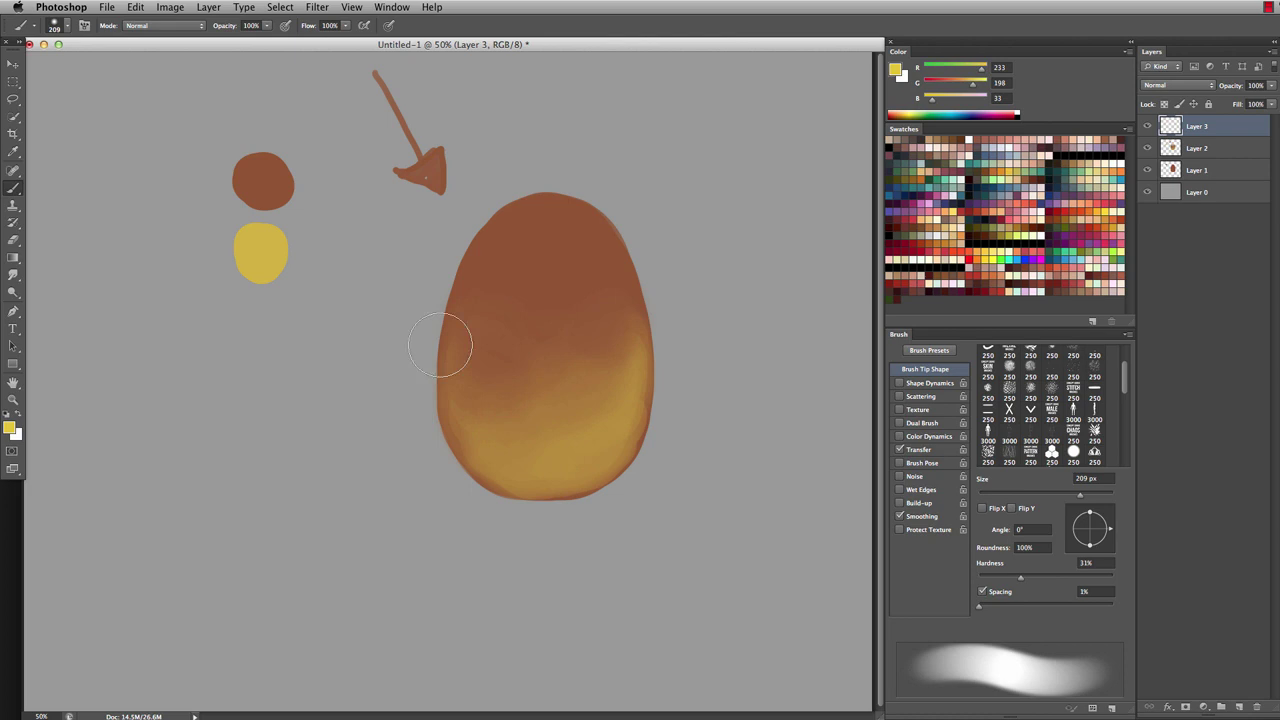
pyautogui.keyDown('ctrl'); pyautogui.keyDown('alt'); pyautogui.moveTo(294, 314); pyautogui.dragTo(252, 319); pyautogui.keyUp('alt'); pyautogui.keyUp('ctrl')
pyautogui.click(264, 327)
# - Paint glowing bright yellow spots at the egg's bottom center and lower right, using 65 px and 37 px brushes at 49% hardness
pyautogui.moveTo(604, 448)
pyautogui.keyDown('ctrl'); pyautogui.keyDown('alt'); pyautogui.mouseDown()
pyautogui.moveTo(540, 460)
pyautogui.moveTo(599, 428)
pyautogui.moveTo(612, 434)
pyautogui.moveTo(563, 466)
pyautogui.moveTo(526, 466)
pyautogui.moveTo(569, 457)
pyautogui.moveTo(559, 441)
pyautogui.moveTo(512, 464)
pyautogui.mouseUp(); pyautogui.keyUp('alt'); pyautogui.keyUp('ctrl')
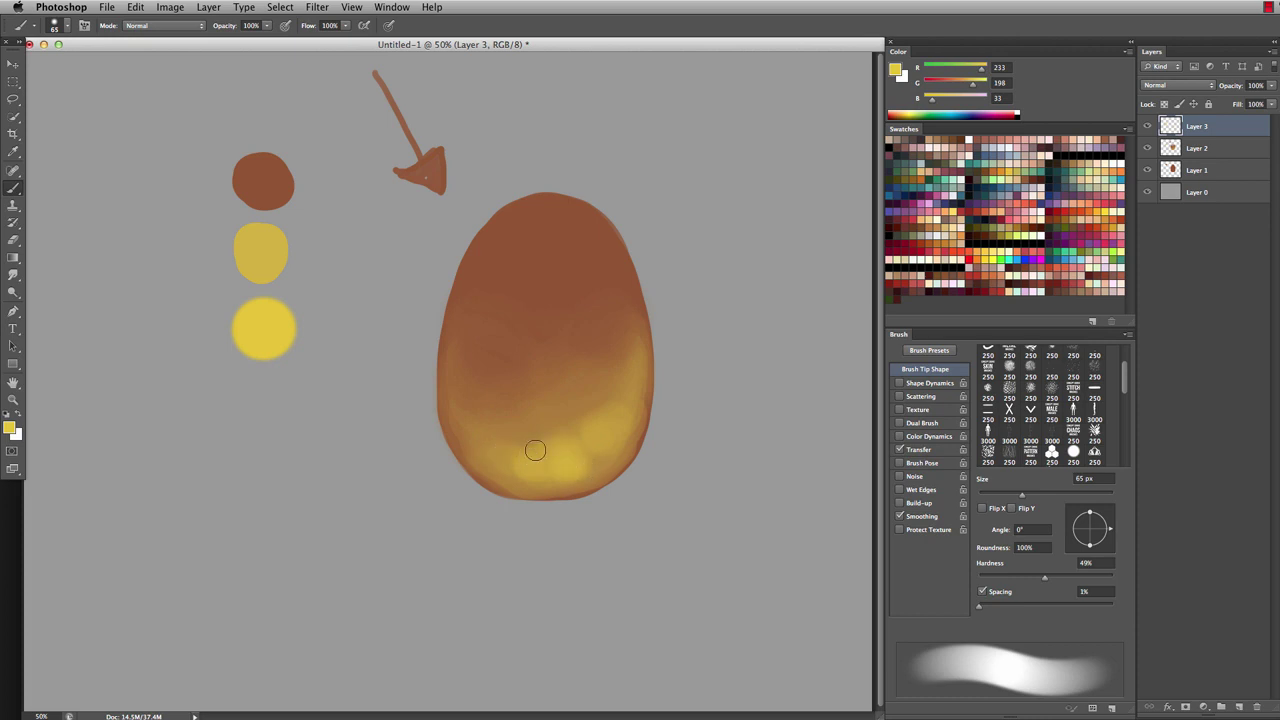
pyautogui.moveTo(600, 437)
pyautogui.mouseDown()
pyautogui.moveTo(626, 401)
pyautogui.moveTo(539, 437)
pyautogui.moveTo(551, 444)
pyautogui.moveTo(533, 457)
pyautogui.moveTo(513, 347)
pyautogui.moveTo(489, 373)
pyautogui.moveTo(552, 368)
pyautogui.moveTo(518, 344)
pyautogui.moveTo(505, 375)
pyautogui.mouseUp()
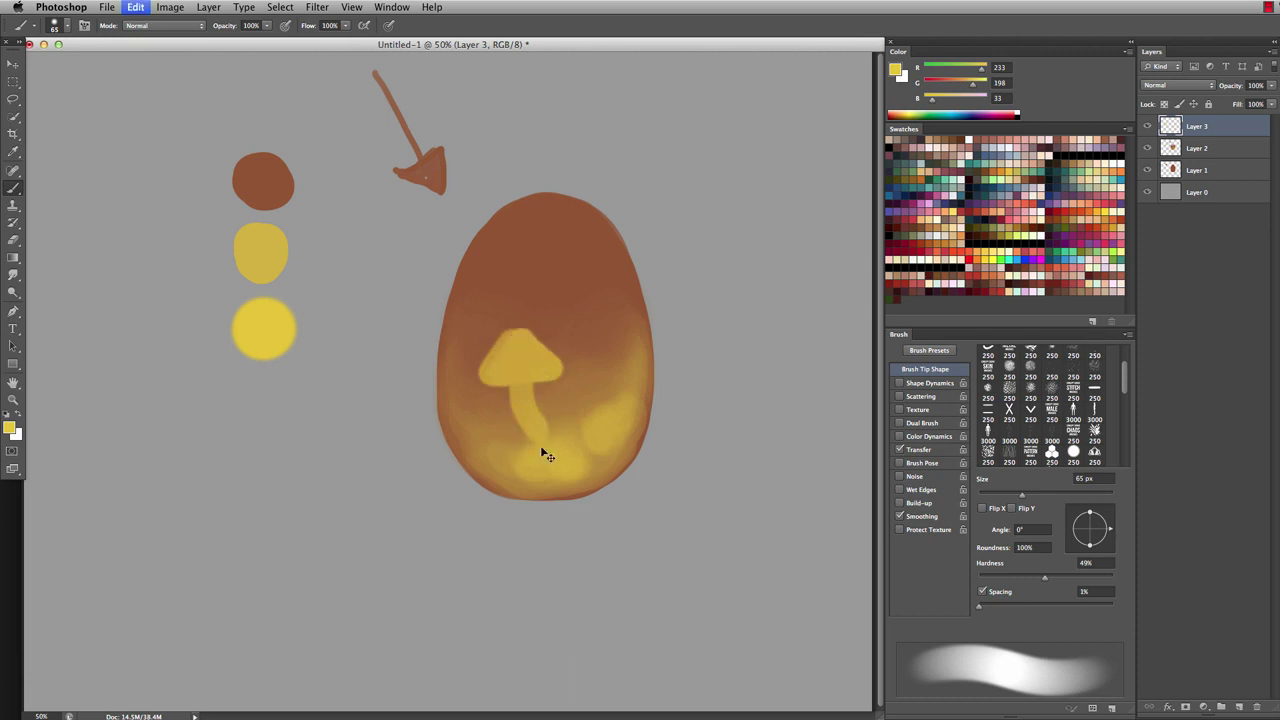
pyautogui.press('super+z')
pyautogui.moveTo(564, 460)
pyautogui.mouseDown()
pyautogui.moveTo(580, 455)
pyautogui.moveTo(544, 479)
pyautogui.moveTo(517, 461)
pyautogui.moveTo(617, 438)
pyautogui.mouseUp()
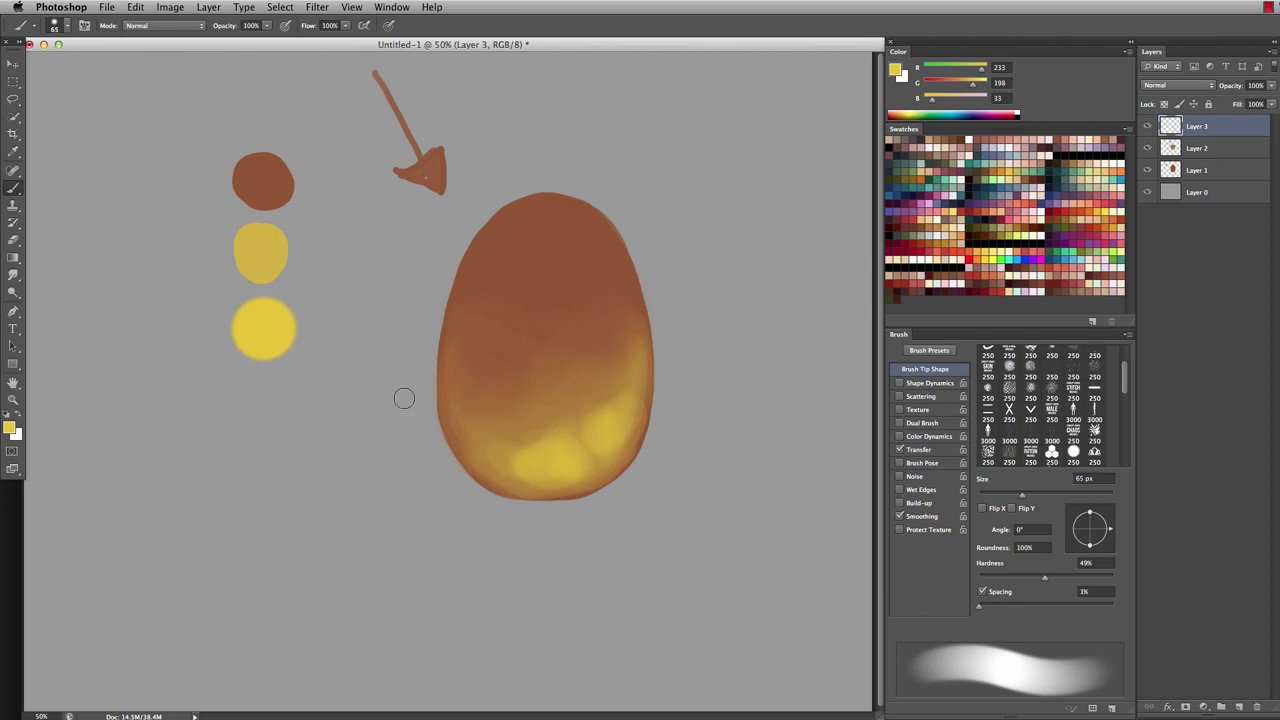
pyautogui.moveTo(567, 449); pyautogui.dragTo(557, 454)
pyautogui.click(600, 427)
pyautogui.moveTo(613, 437)
pyautogui.mouseDown()
pyautogui.moveTo(561, 443)
pyautogui.moveTo(566, 462)
pyautogui.moveTo(567, 414)
pyautogui.moveTo(589, 444)
pyautogui.mouseUp()
pyautogui.moveTo(515, 345); pyautogui.dragTo(700, 600)
pyautogui.press('super+z')
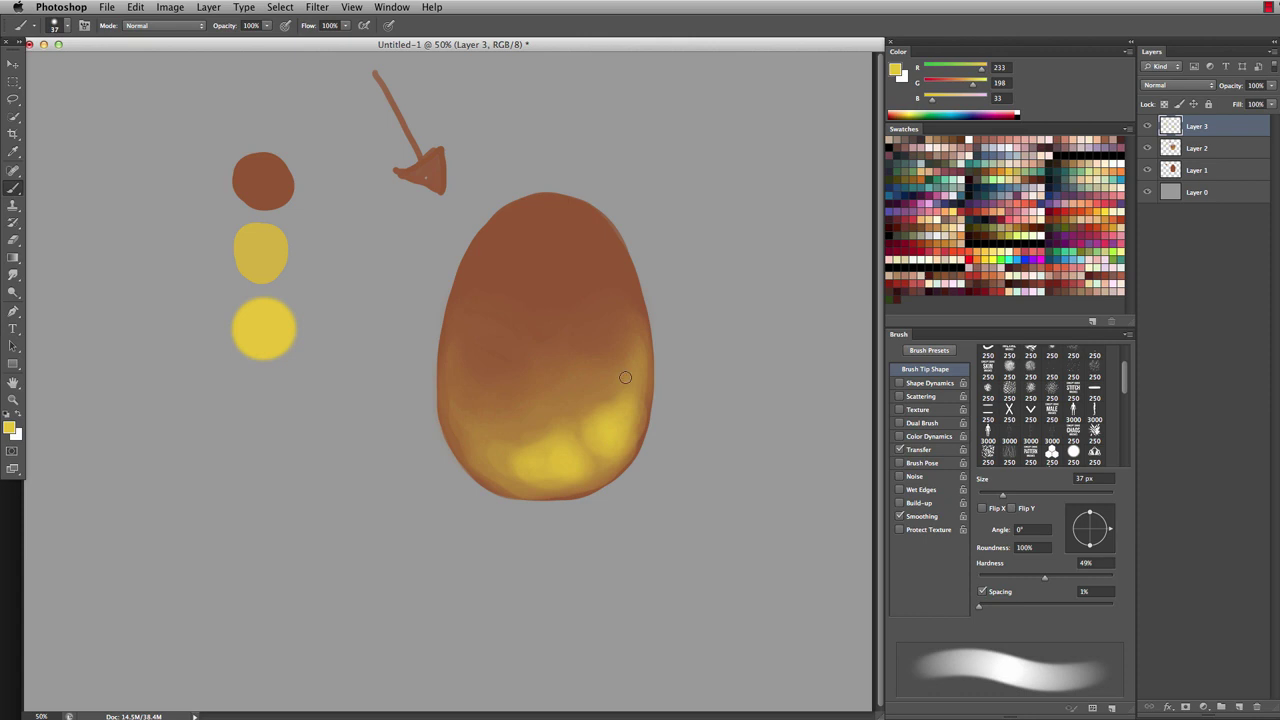
# - Add a new layer, set the foreground to pale yellow (RGB 255, 229, 107) and paint it as the fourth palette swatch
pyautogui.click(1240, 707)
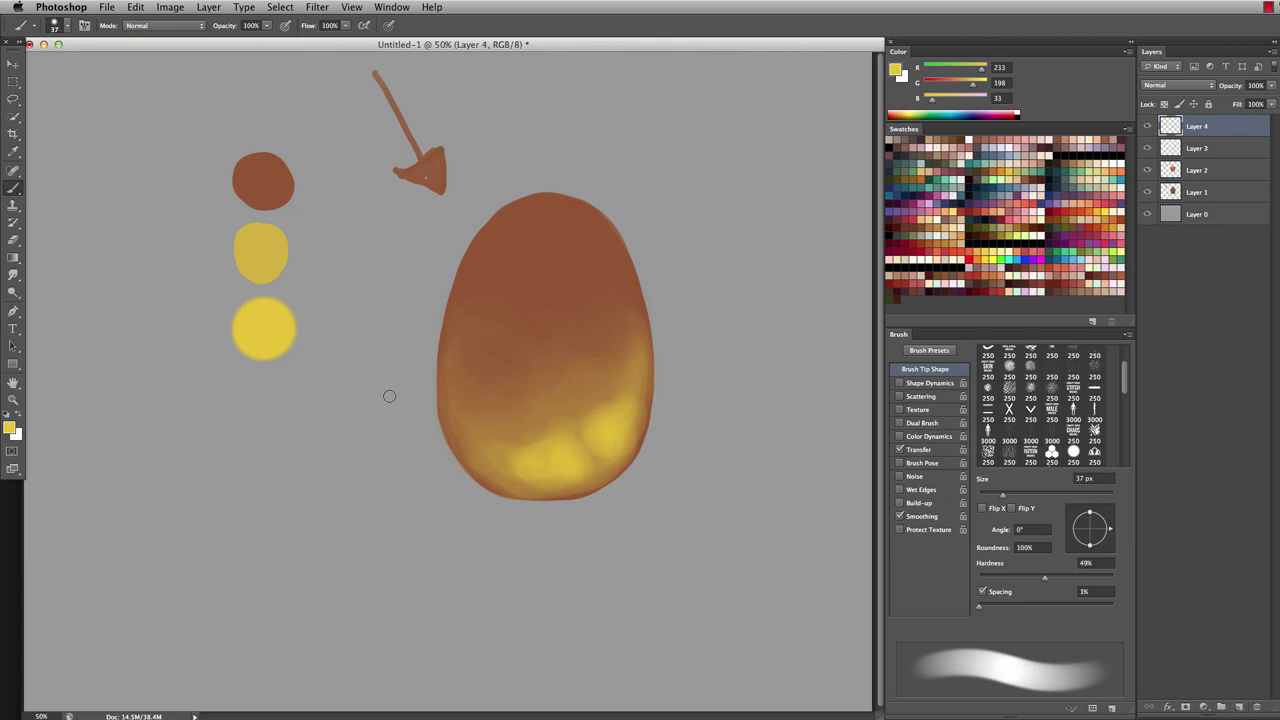
pyautogui.click(10, 428)
pyautogui.moveTo(743, 314)
pyautogui.mouseDown()
pyautogui.moveTo(706, 291)
pyautogui.moveTo(691, 300)
pyautogui.mouseUp()
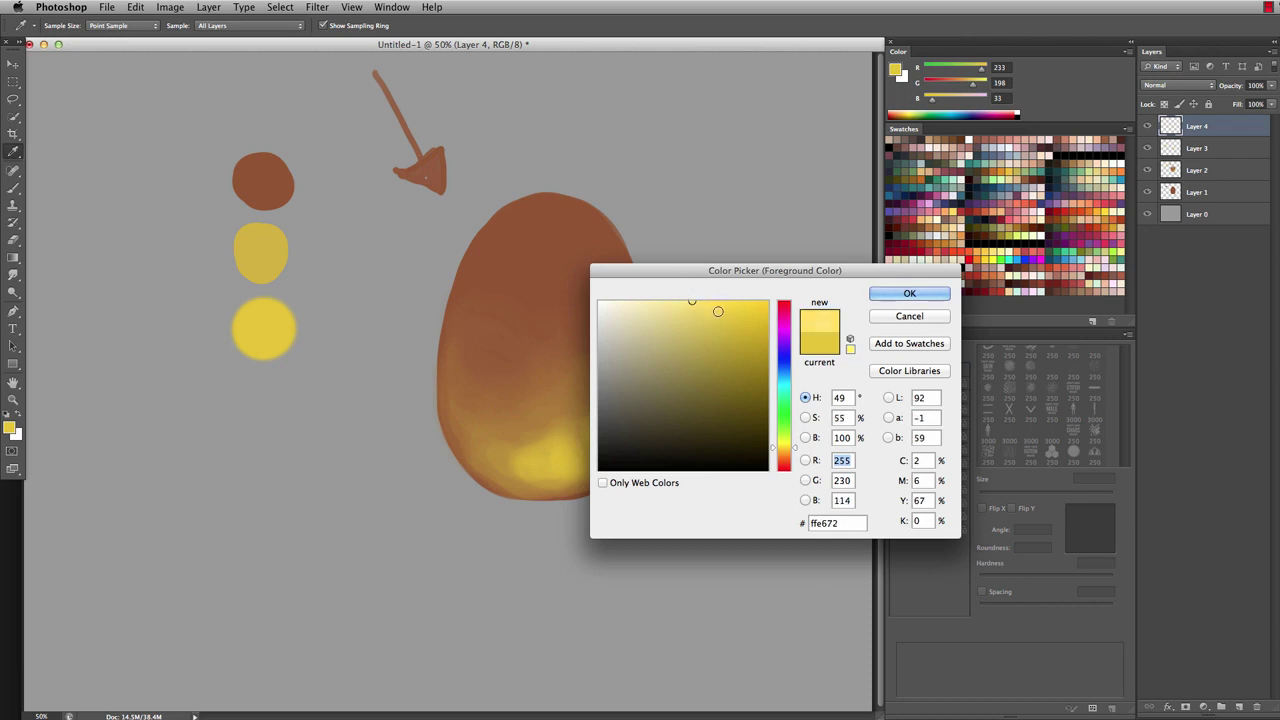
pyautogui.click(696, 300)
pyautogui.click(908, 299)
pyautogui.moveTo(257, 403)
pyautogui.mouseDown()
pyautogui.moveTo(274, 405)
pyautogui.moveTo(262, 392)
pyautogui.mouseUp()
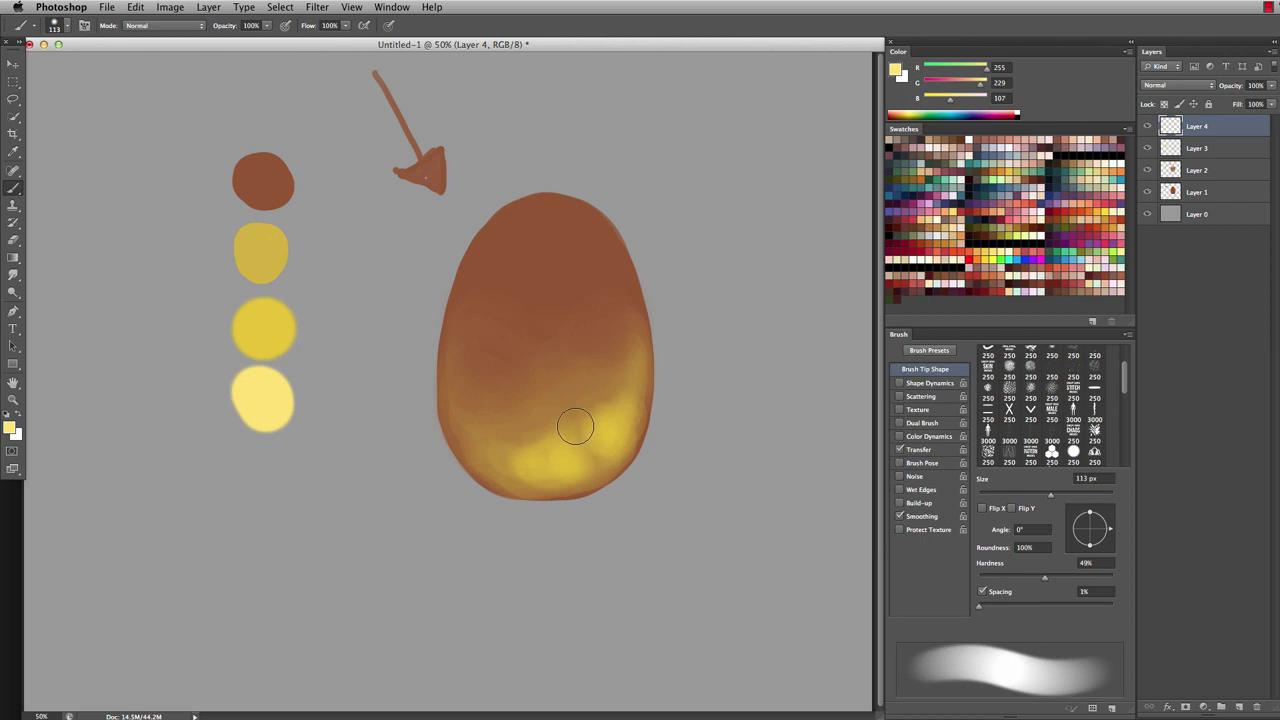
# - Paint pale yellow cores into the egg's two lower glow spots and blend their edges with sampled amber and gold
pyautogui.moveTo(614, 443); pyautogui.dragTo(596, 430)
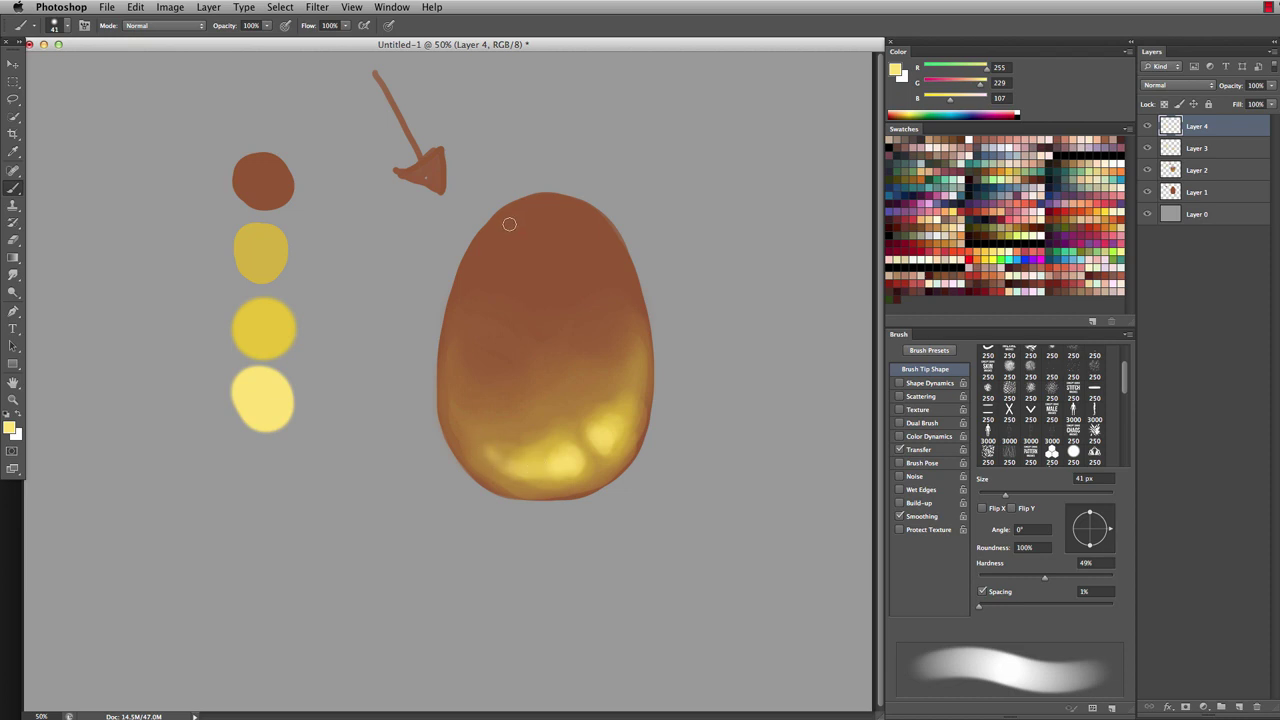
pyautogui.keyDown('alt'); pyautogui.click(509, 439); pyautogui.keyUp('alt')
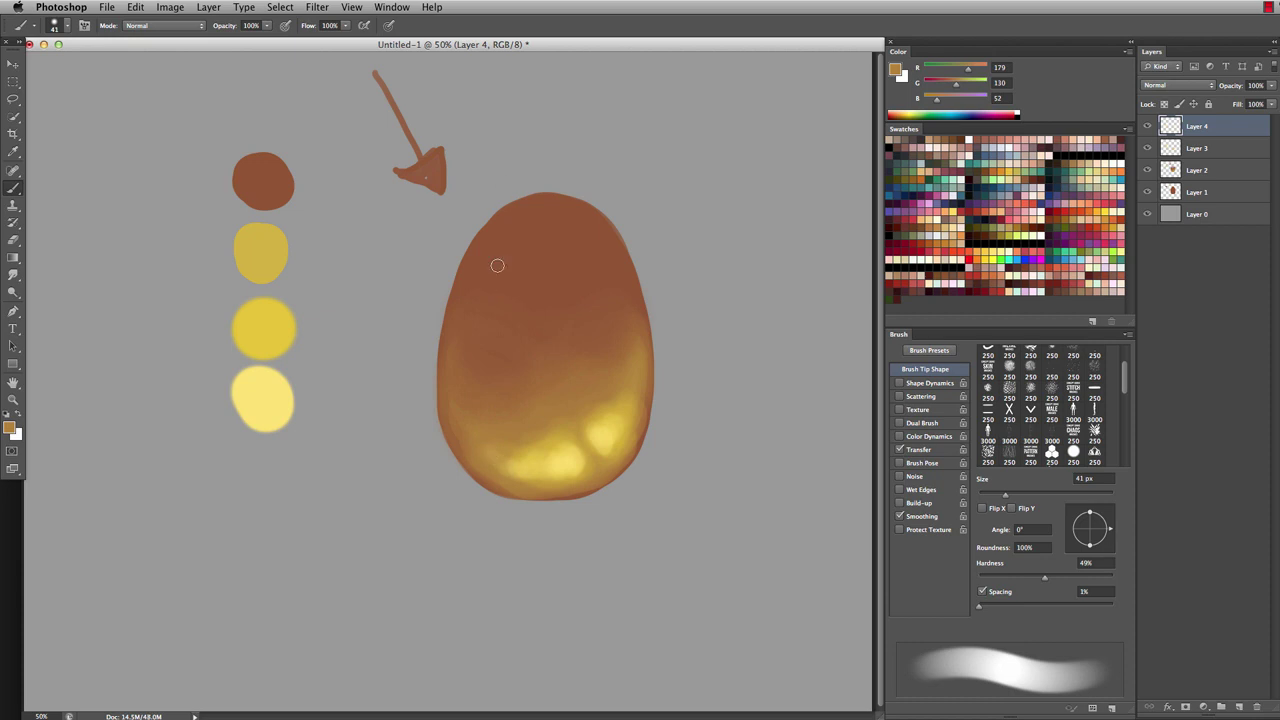
pyautogui.keyDown('alt'); pyautogui.click(524, 475); pyautogui.keyUp('alt')
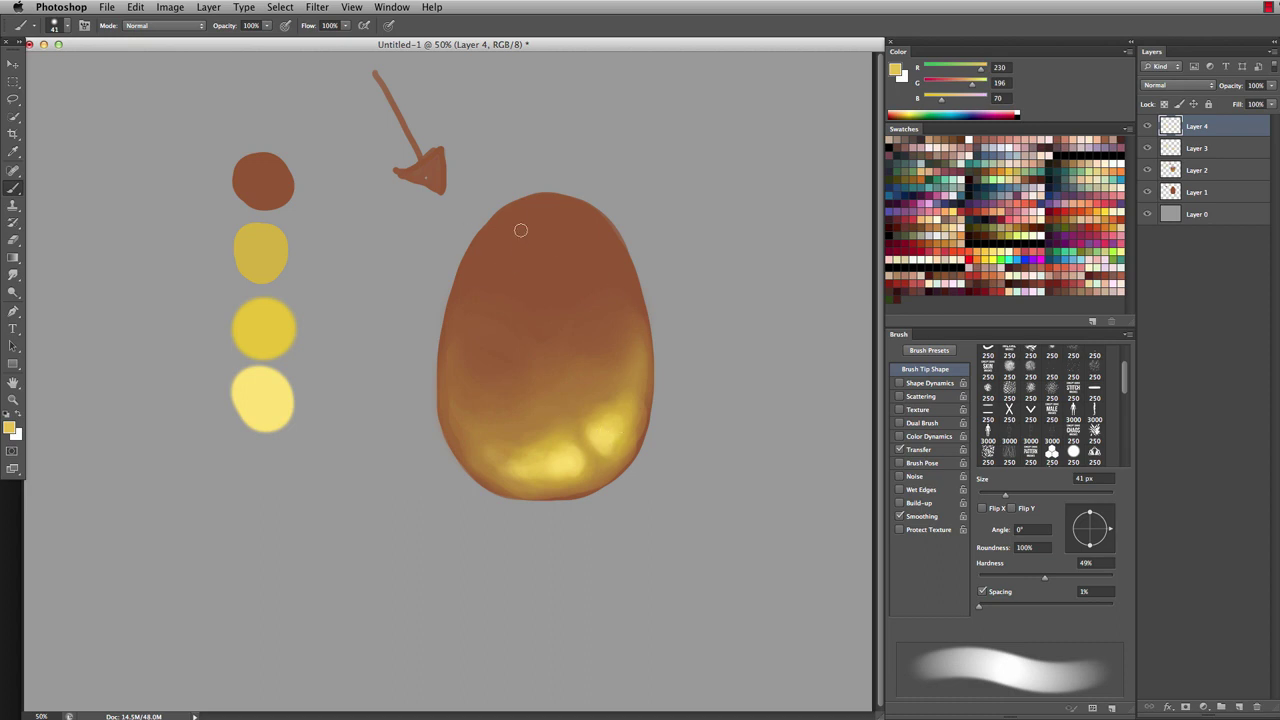
# - Add a new layer and set the foreground color to a pale, desaturated blue, c6dfe1
pyautogui.click(1239, 707)
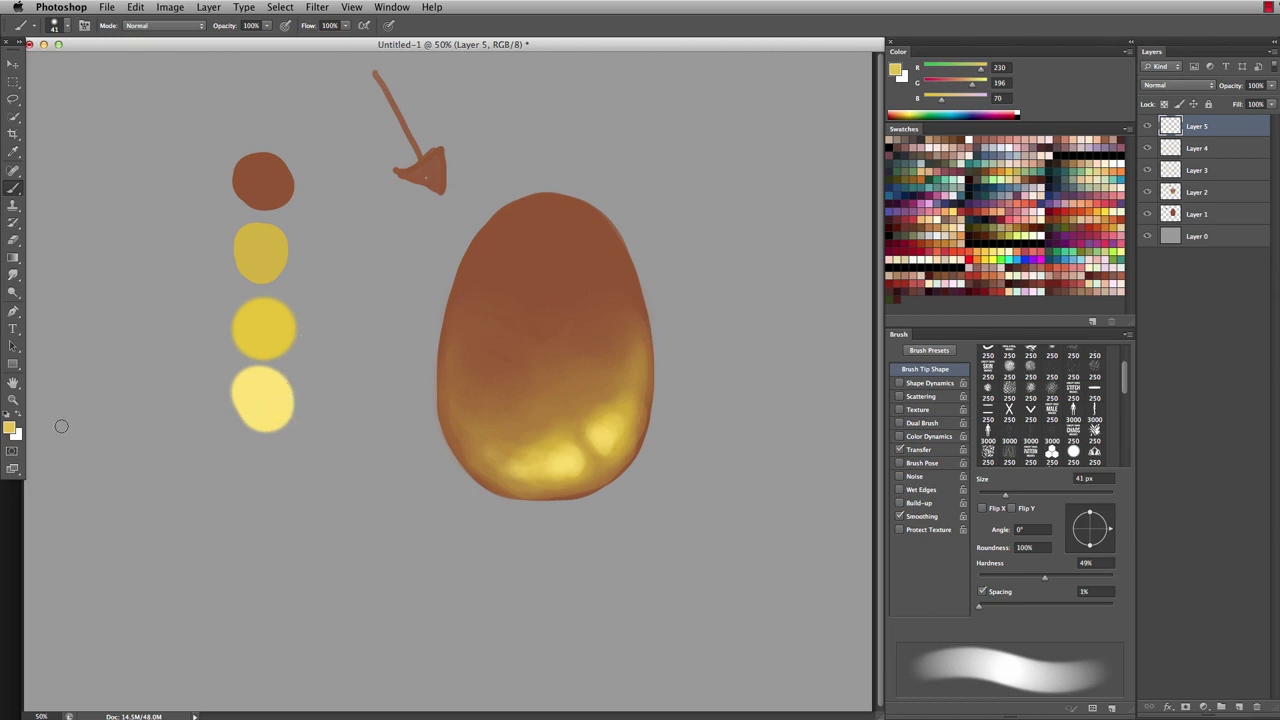
pyautogui.click(10, 430)
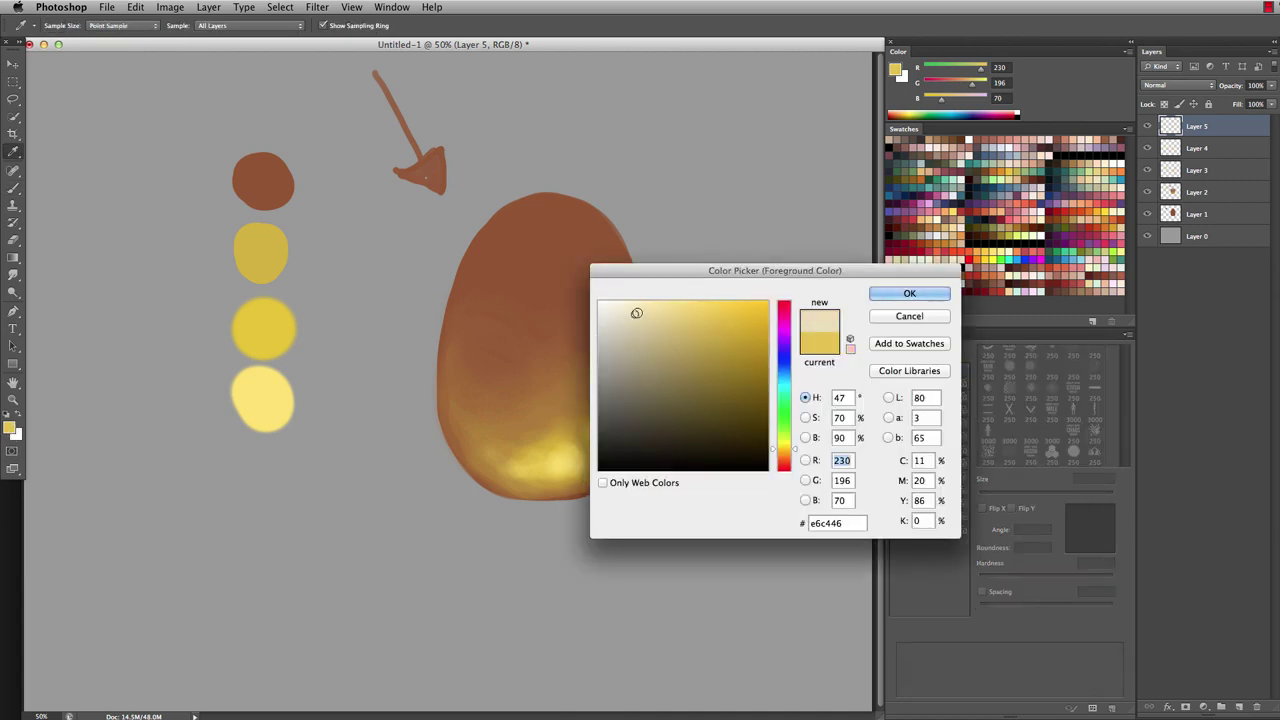
pyautogui.click(784, 383)
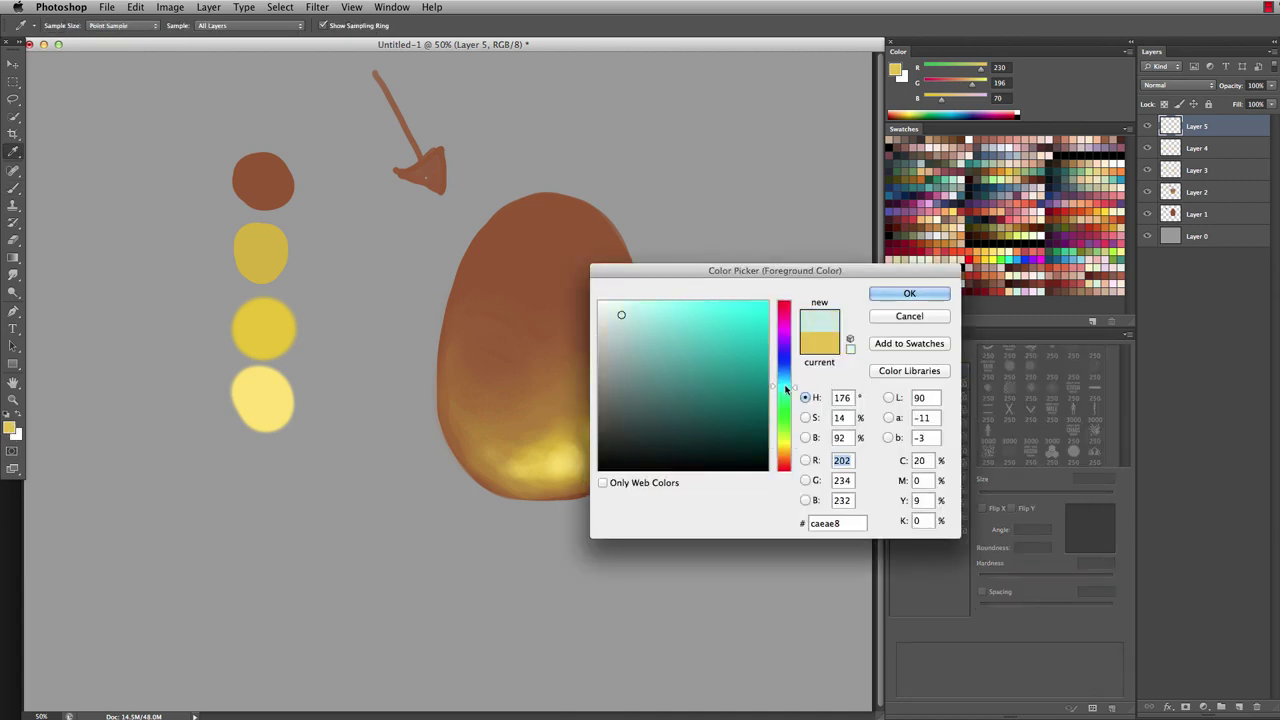
pyautogui.moveTo(621, 315); pyautogui.dragTo(618, 320)
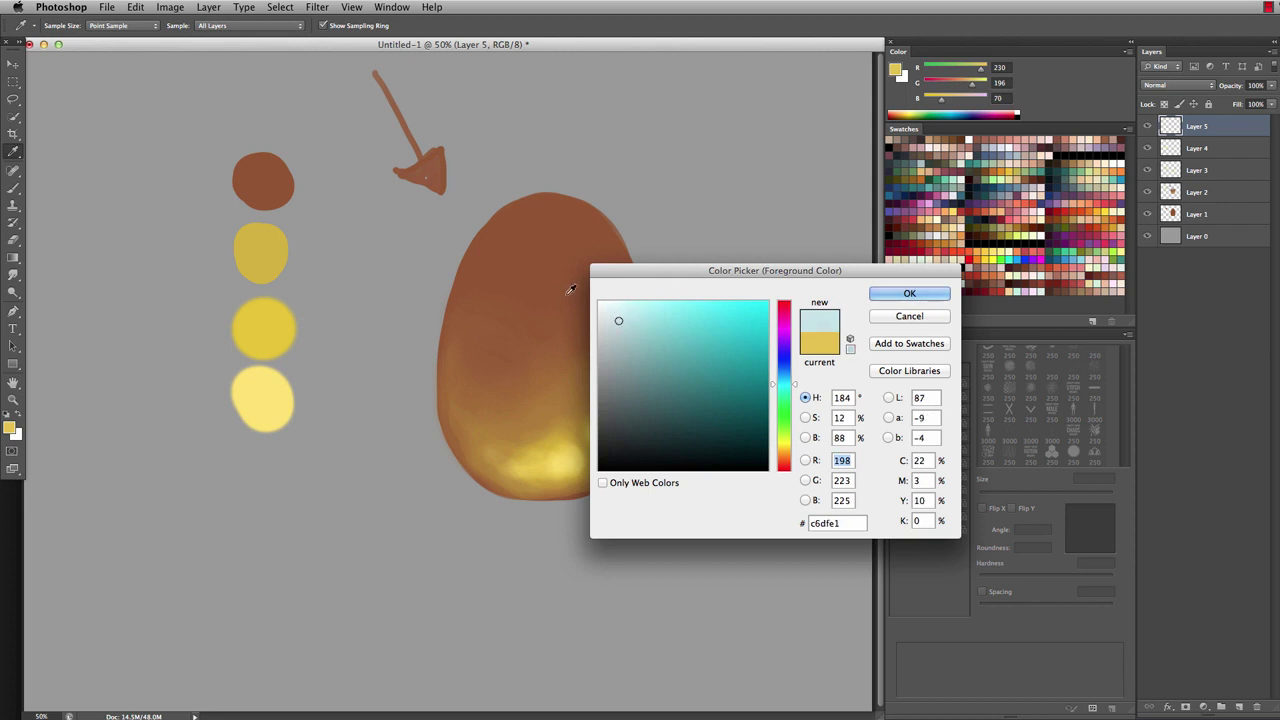
pyautogui.click(909, 294)
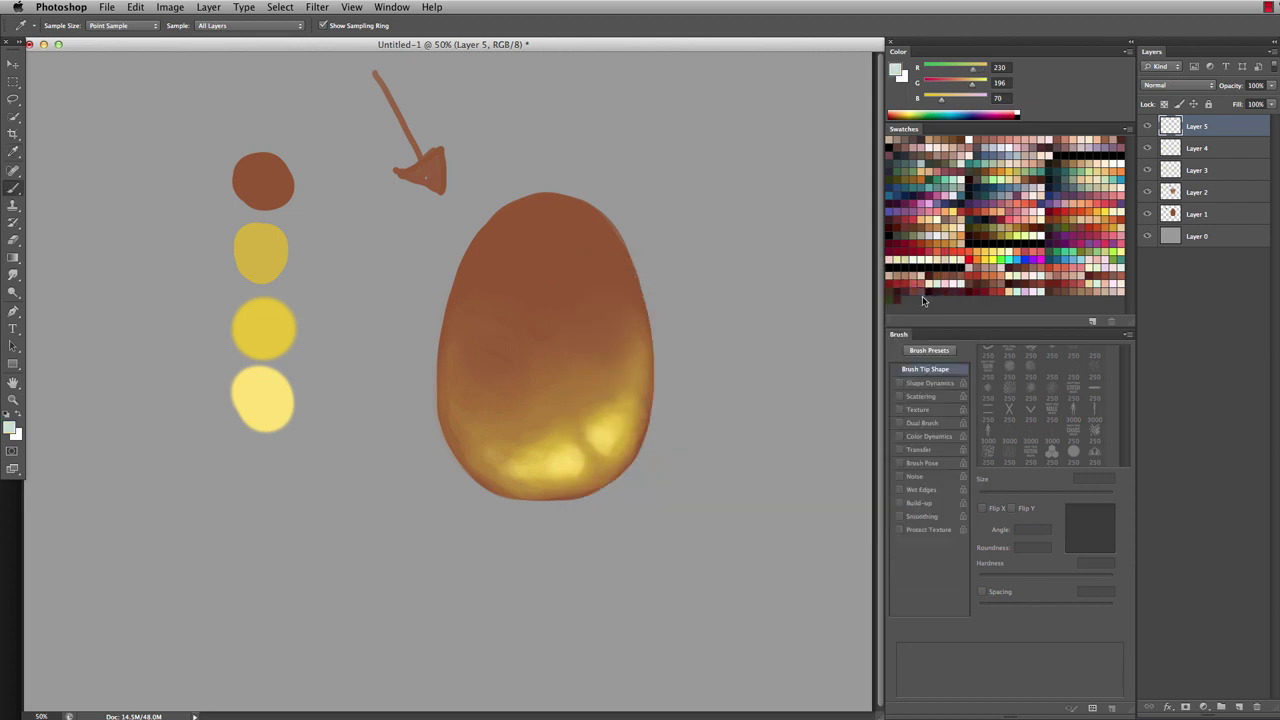
# - Add another layer and paint a pale blue palette swatch beneath the pale yellow one
pyautogui.press('b')
pyautogui.click(1240, 707)
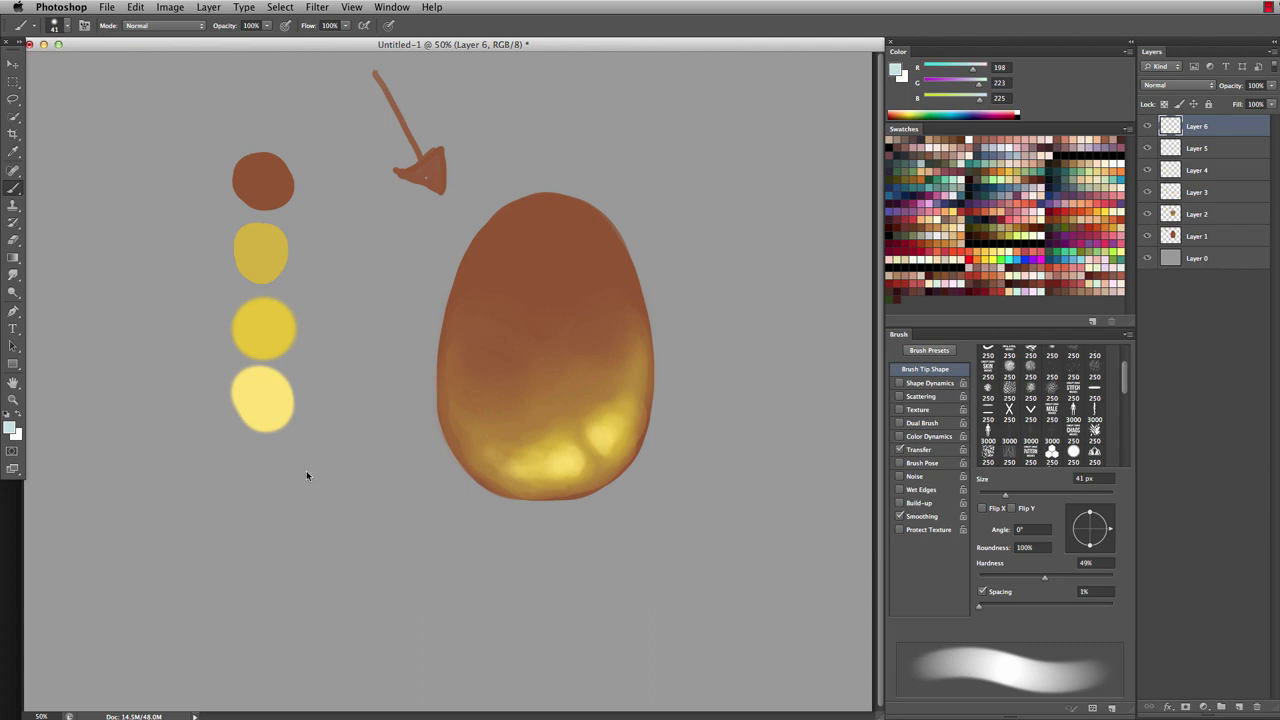
pyautogui.moveTo(270, 472); pyautogui.dragTo(272, 460)
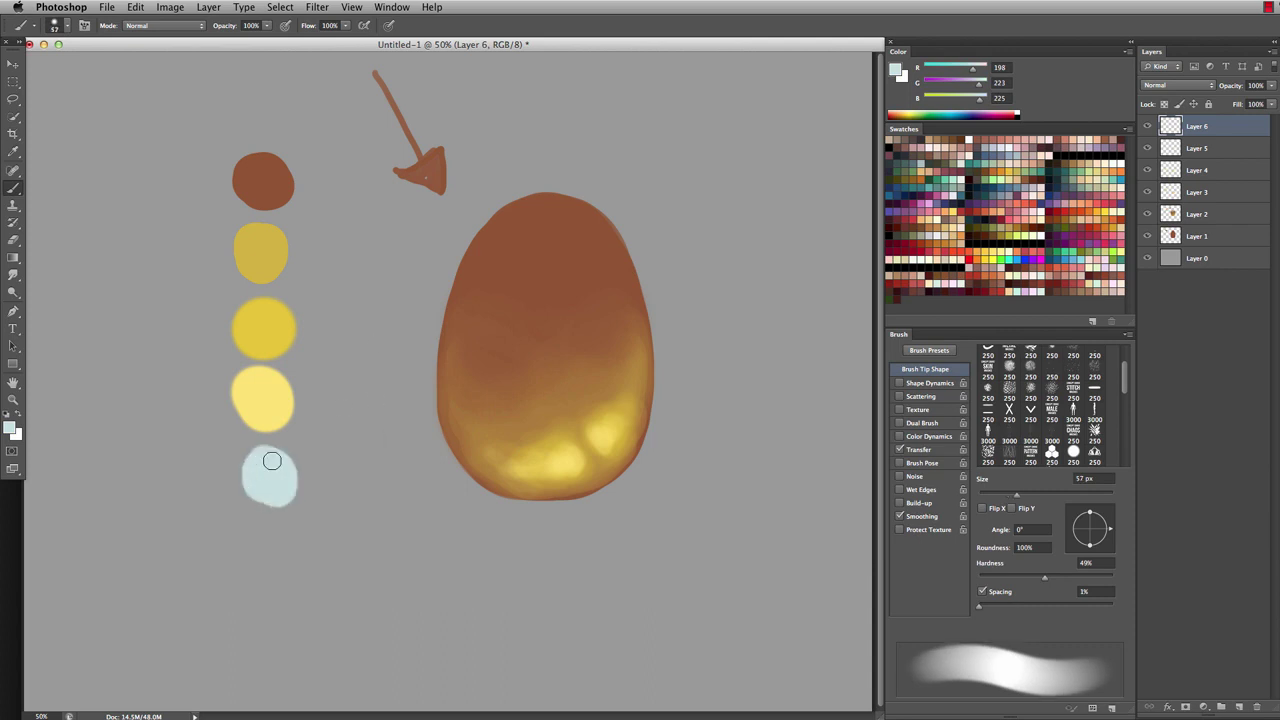
# - Paint two soft pale blue reflections on the egg's upper left, a larger one above a smaller one
pyautogui.moveTo(525, 383); pyautogui.dragTo(541, 383)
pyautogui.moveTo(531, 254); pyautogui.dragTo(514, 226)
pyautogui.moveTo(534, 269)
pyautogui.mouseDown()
pyautogui.moveTo(514, 232)
pyautogui.moveTo(505, 252)
pyautogui.moveTo(516, 230)
pyautogui.moveTo(506, 264)
pyautogui.mouseUp()
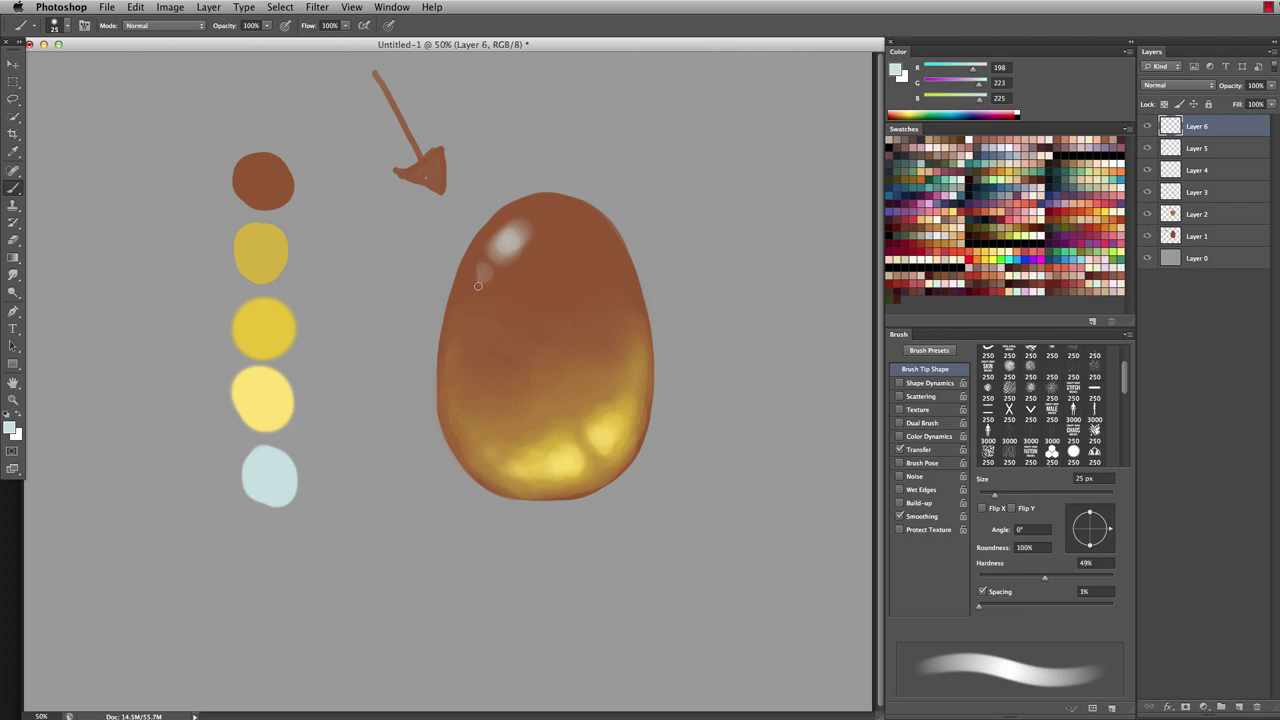
pyautogui.moveTo(481, 286); pyautogui.dragTo(491, 286)
pyautogui.click(485, 277)
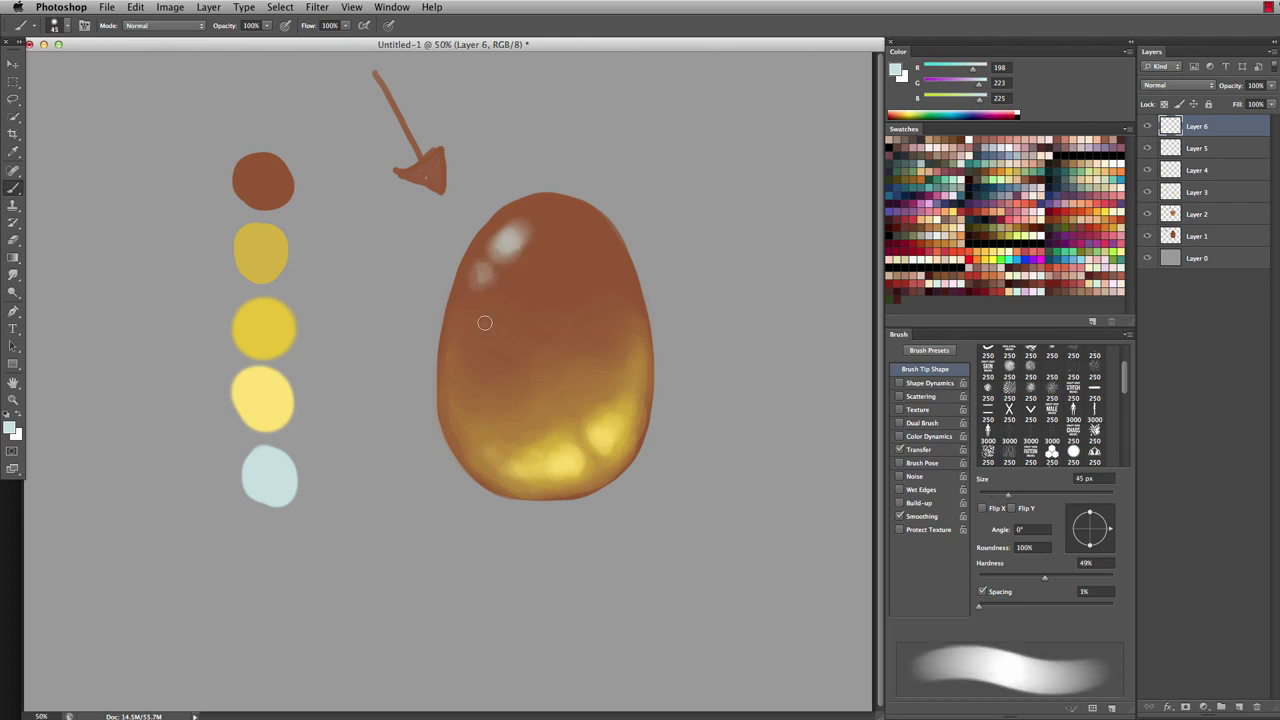
pyautogui.moveTo(513, 242); pyautogui.dragTo(522, 230)
# - Lighten the foreground color to near-white (RGB 241, 248, 248) and paint it as a swatch below the pale blue one
pyautogui.click(10, 428)
pyautogui.moveTo(632, 310); pyautogui.dragTo(603, 305)
pyautogui.click(880, 294)
pyautogui.press('b')
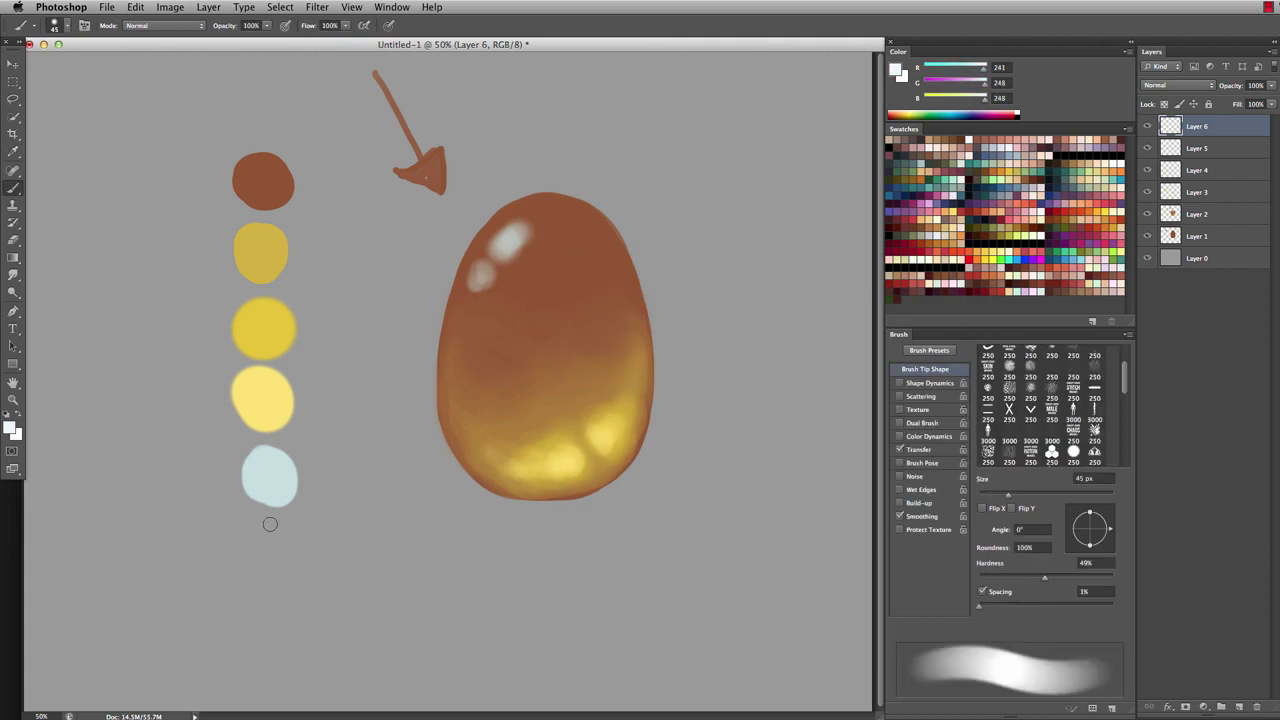
pyautogui.moveTo(277, 545); pyautogui.dragTo(268, 548)
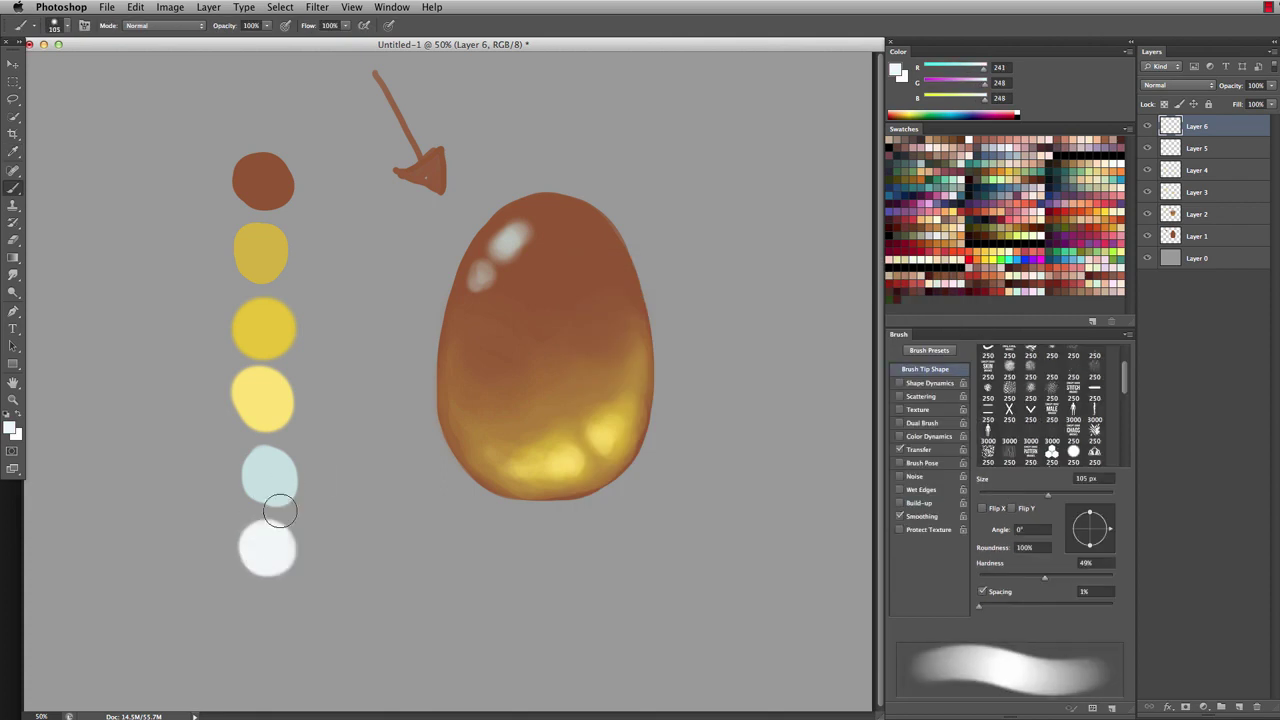
# - Brighten both upper-left reflections with near-white and trim their edges with a 154 px eraser
pyautogui.moveTo(513, 245); pyautogui.dragTo(502, 247)
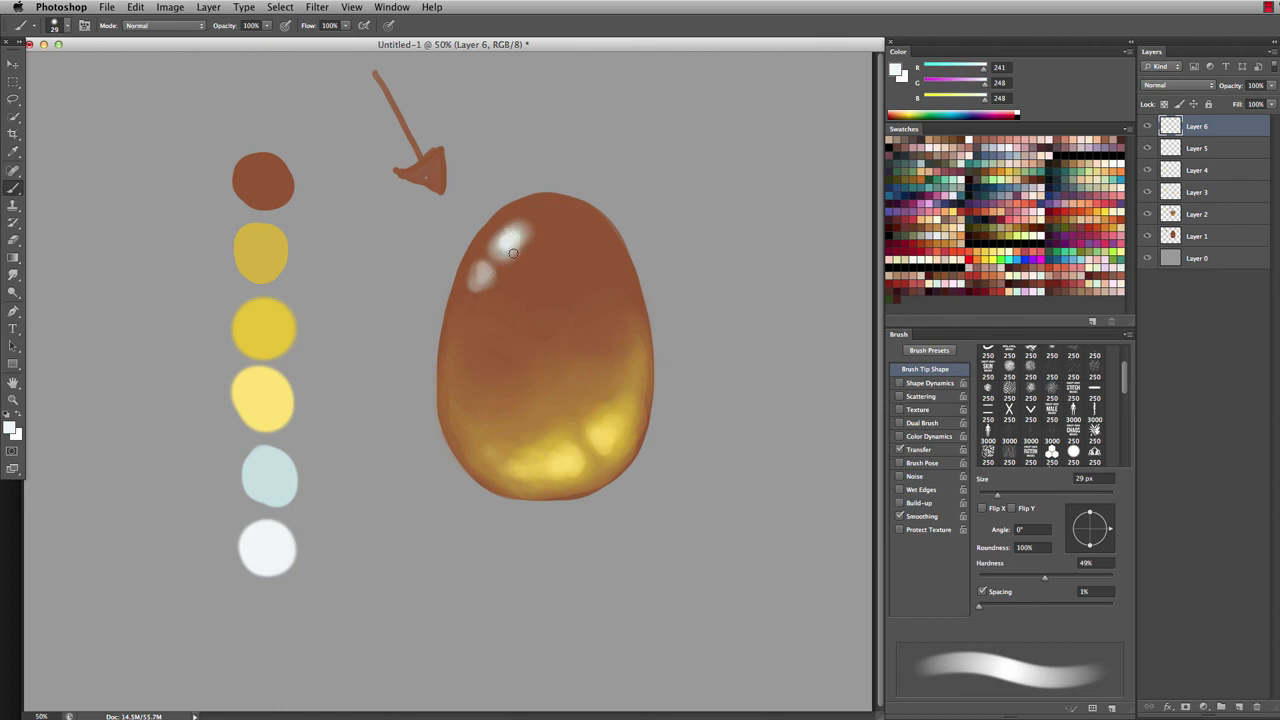
pyautogui.press(']')
pyautogui.press(']')
pyautogui.moveTo(499, 257)
pyautogui.mouseDown()
pyautogui.moveTo(539, 234)
pyautogui.moveTo(475, 269)
pyautogui.moveTo(482, 287)
pyautogui.moveTo(558, 277)
pyautogui.moveTo(539, 342)
pyautogui.moveTo(553, 232)
pyautogui.moveTo(548, 277)
pyautogui.moveTo(556, 269)
pyautogui.moveTo(495, 338)
pyautogui.moveTo(574, 262)
pyautogui.moveTo(514, 270)
pyautogui.moveTo(561, 250)
pyautogui.moveTo(523, 278)
pyautogui.mouseUp()
pyautogui.press('e')
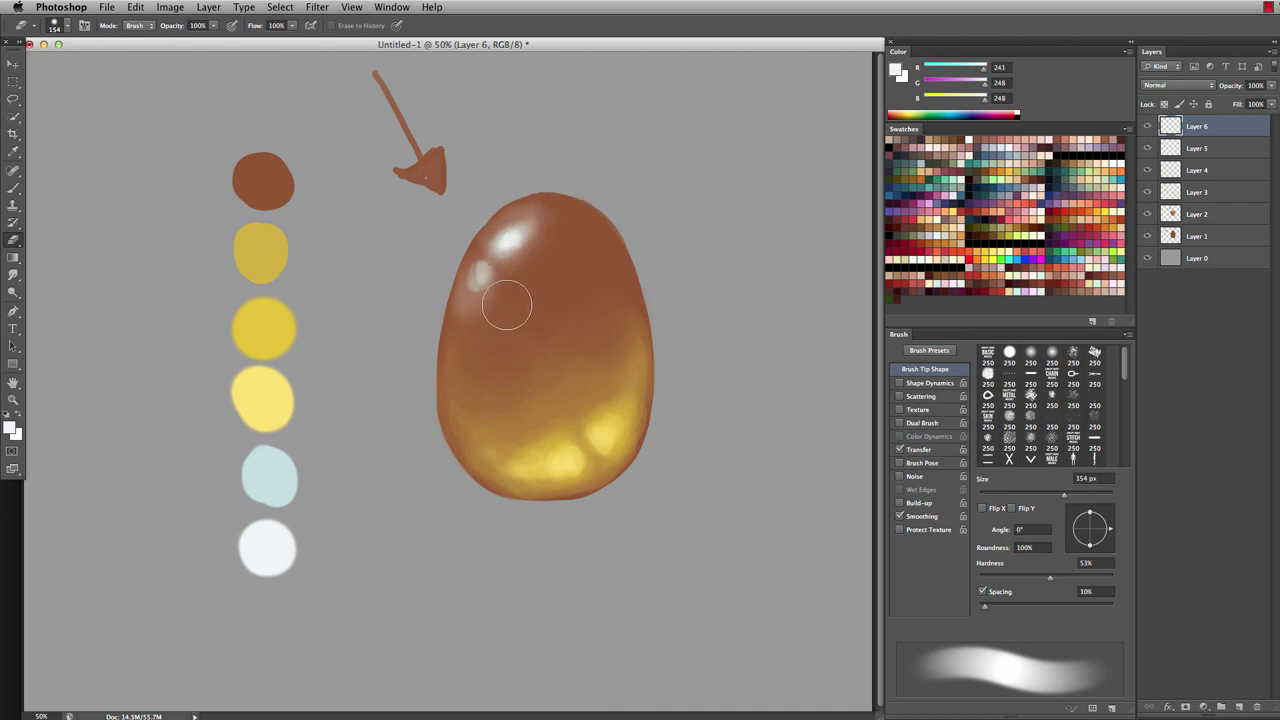
pyautogui.press('b')
pyautogui.moveTo(506, 306); pyautogui.dragTo(481, 277)
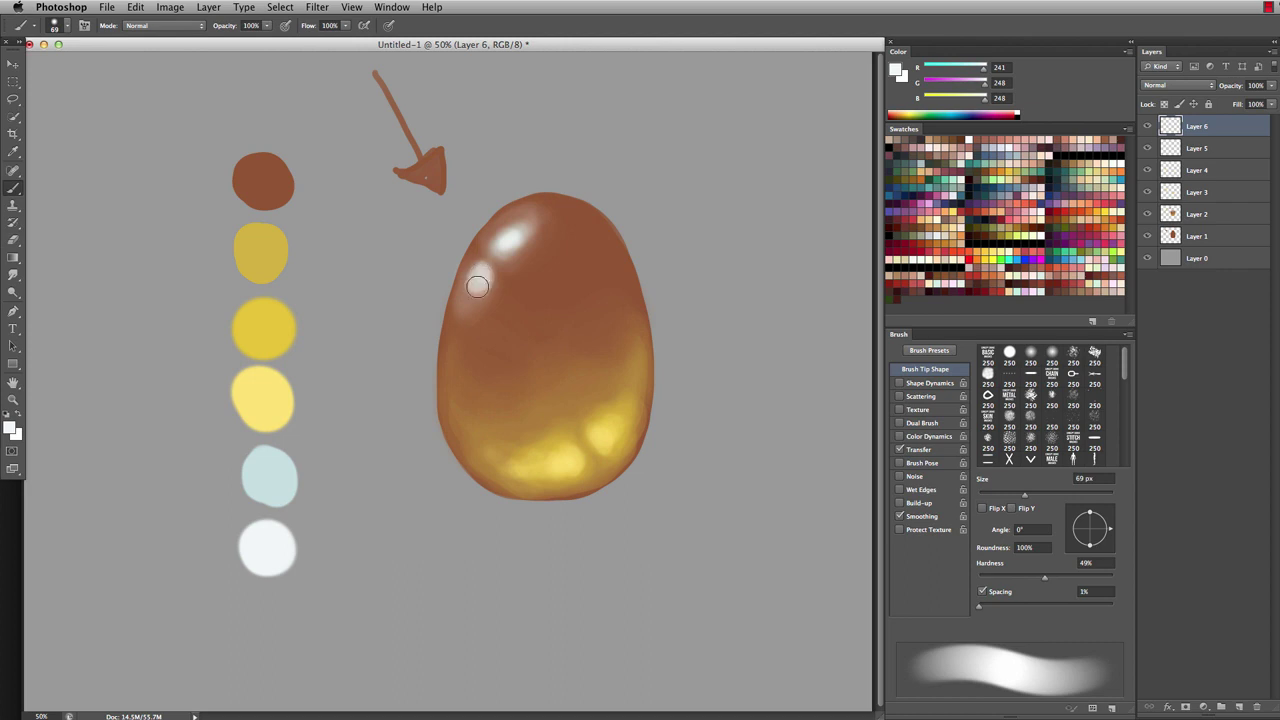
pyautogui.press('e')
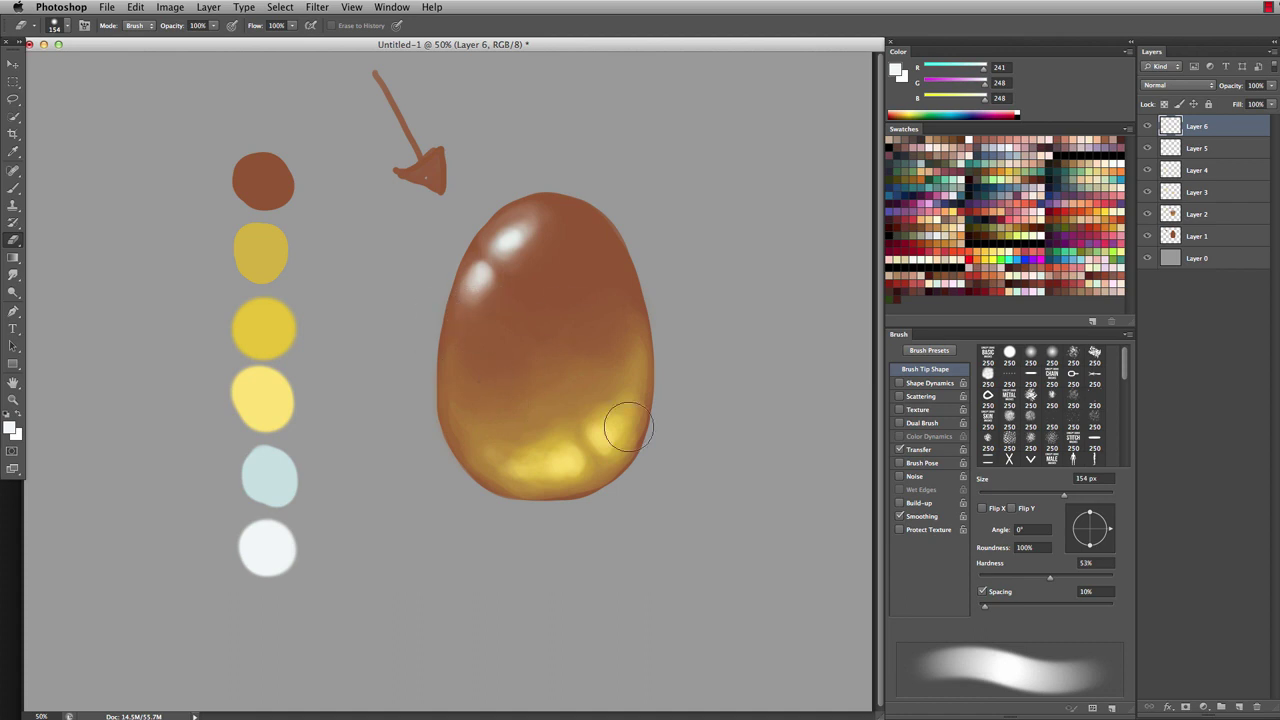
pyautogui.press('b')
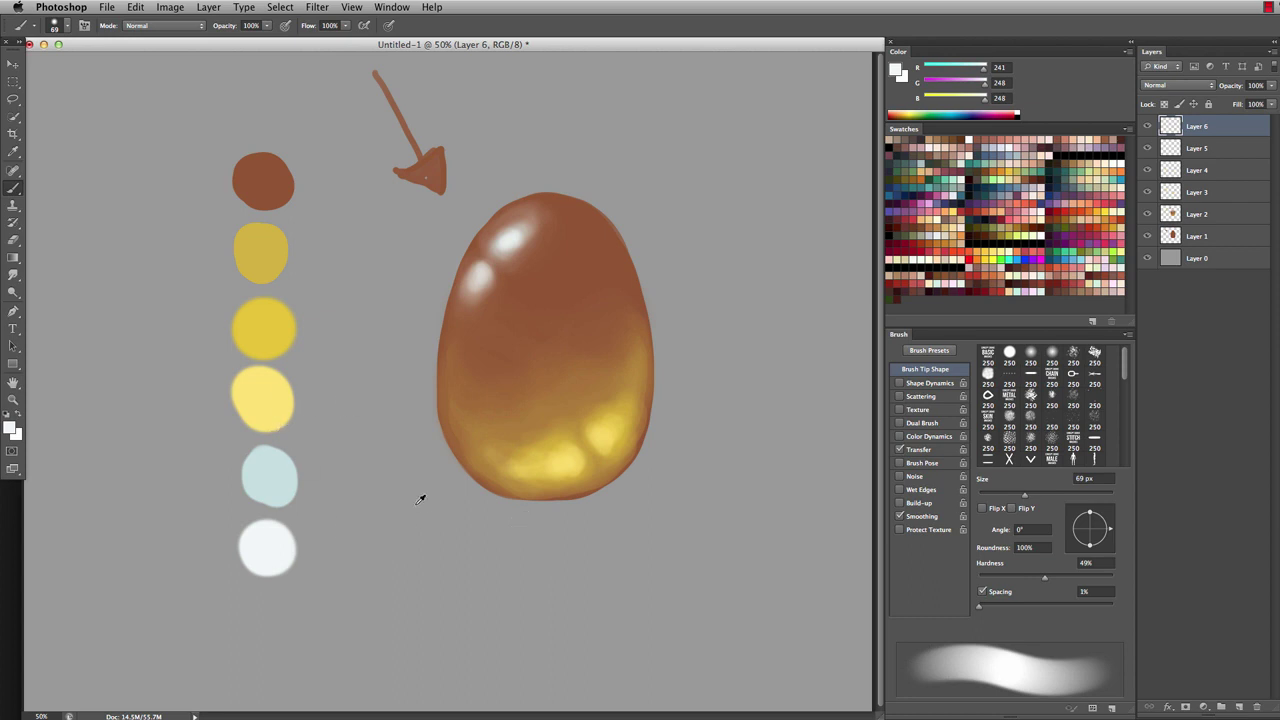
# - Sample the egg's brown and desaturate it to a gray-brown, 7c6f68, as the foreground color
pyautogui.keyDown('alt'); pyautogui.click(563, 251); pyautogui.keyUp('alt')
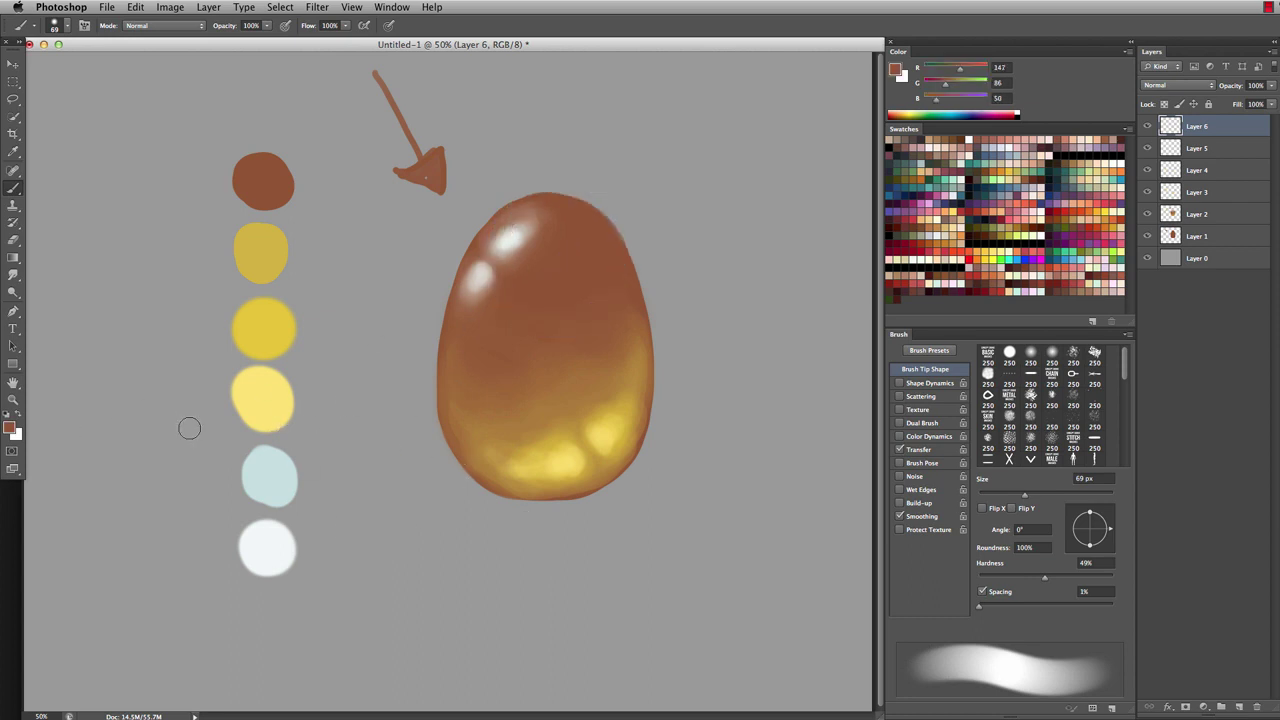
pyautogui.click(11, 428)
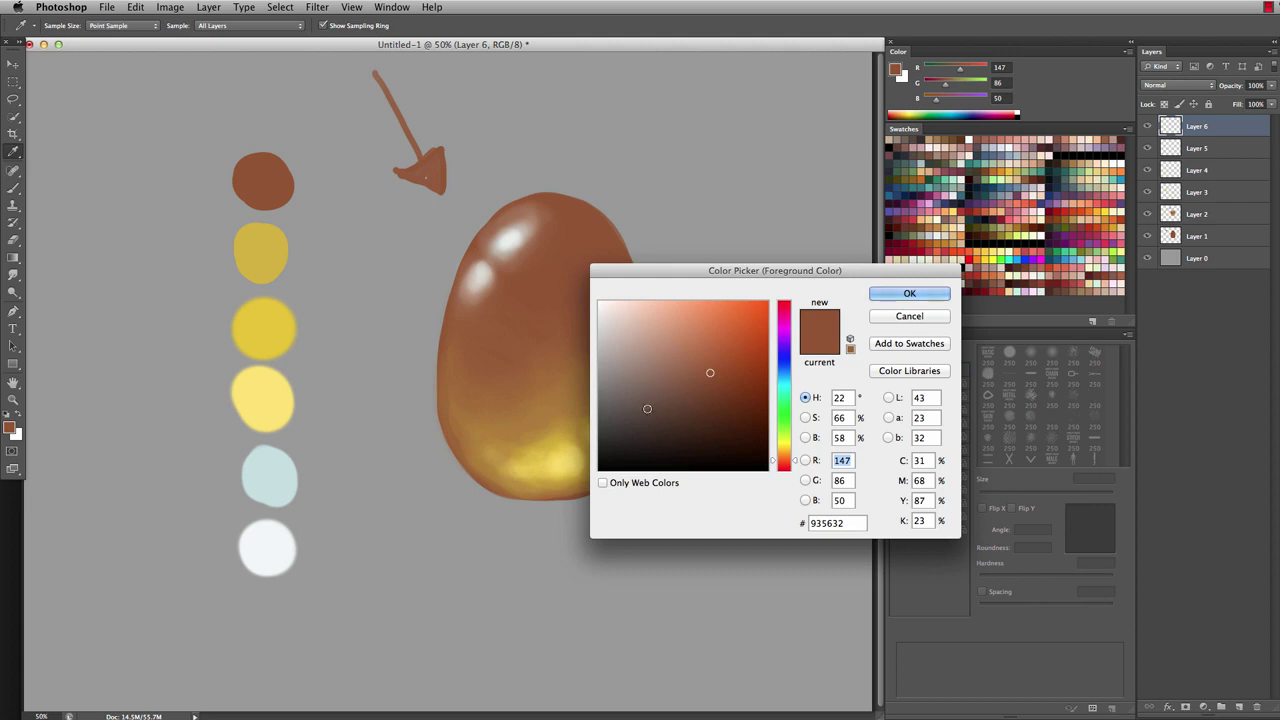
pyautogui.moveTo(630, 400); pyautogui.dragTo(625, 388)
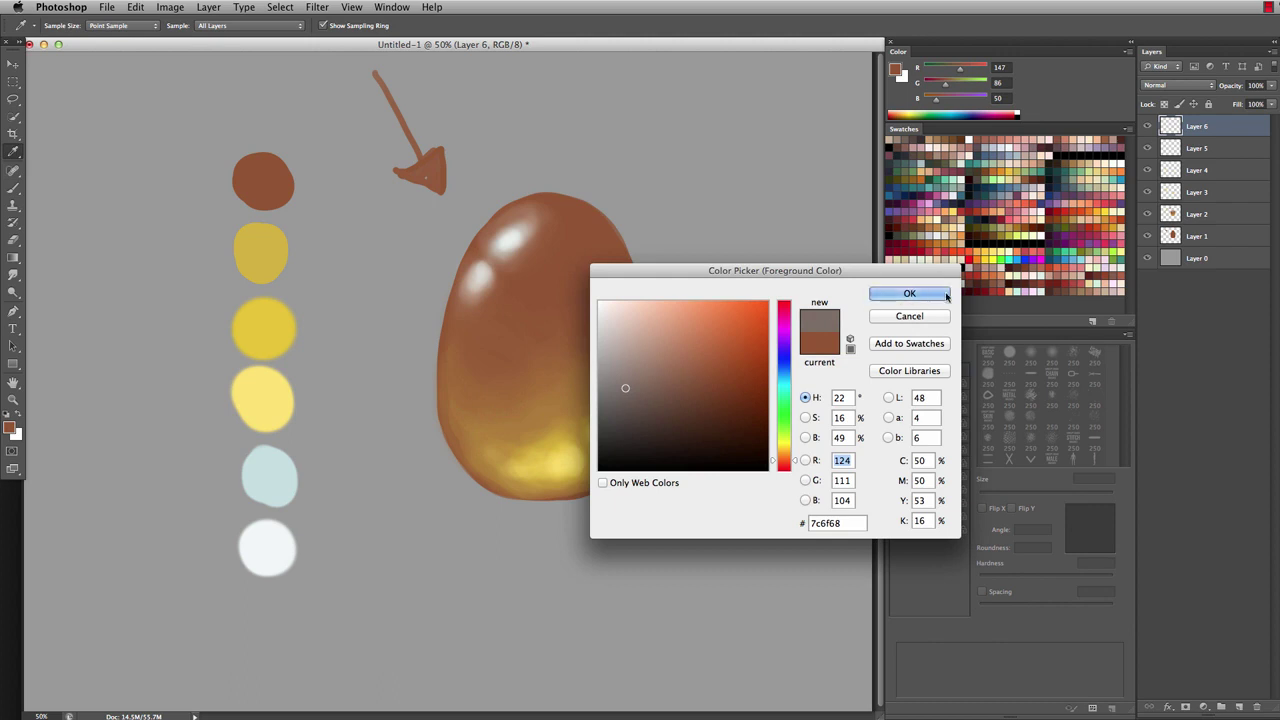
pyautogui.click(909, 293)
# - Add a new layer directly above the gray background layer, beneath the egg layers
pyautogui.moveTo(534, 515); pyautogui.dragTo(556, 518)
pyautogui.click(1181, 235)
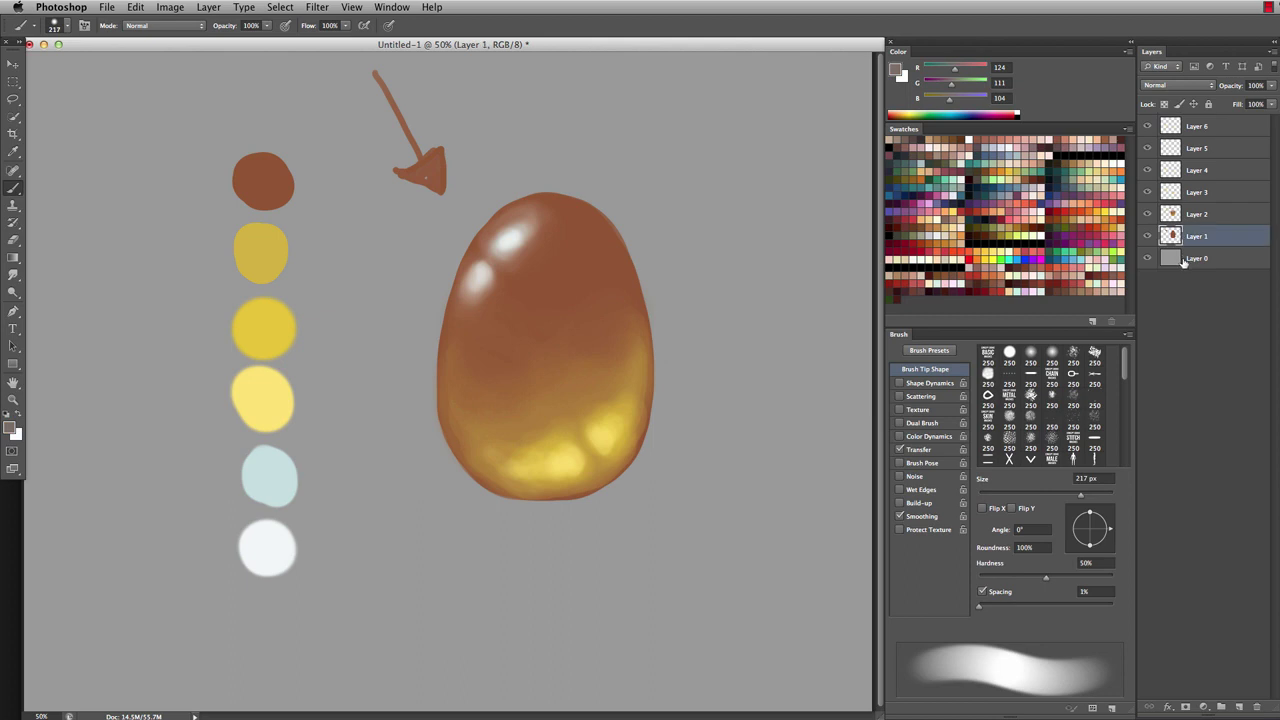
pyautogui.click(1185, 258)
pyautogui.click(1238, 708)
# - Paint a gray-brown cast shadow below the egg and up its right side with a 145 px brush
pyautogui.moveTo(557, 528)
pyautogui.mouseDown()
pyautogui.moveTo(571, 528)
pyautogui.moveTo(540, 526)
pyautogui.mouseUp()
pyautogui.moveTo(474, 450)
pyautogui.mouseDown()
pyautogui.moveTo(471, 482)
pyautogui.moveTo(481, 463)
pyautogui.moveTo(530, 510)
pyautogui.mouseUp()
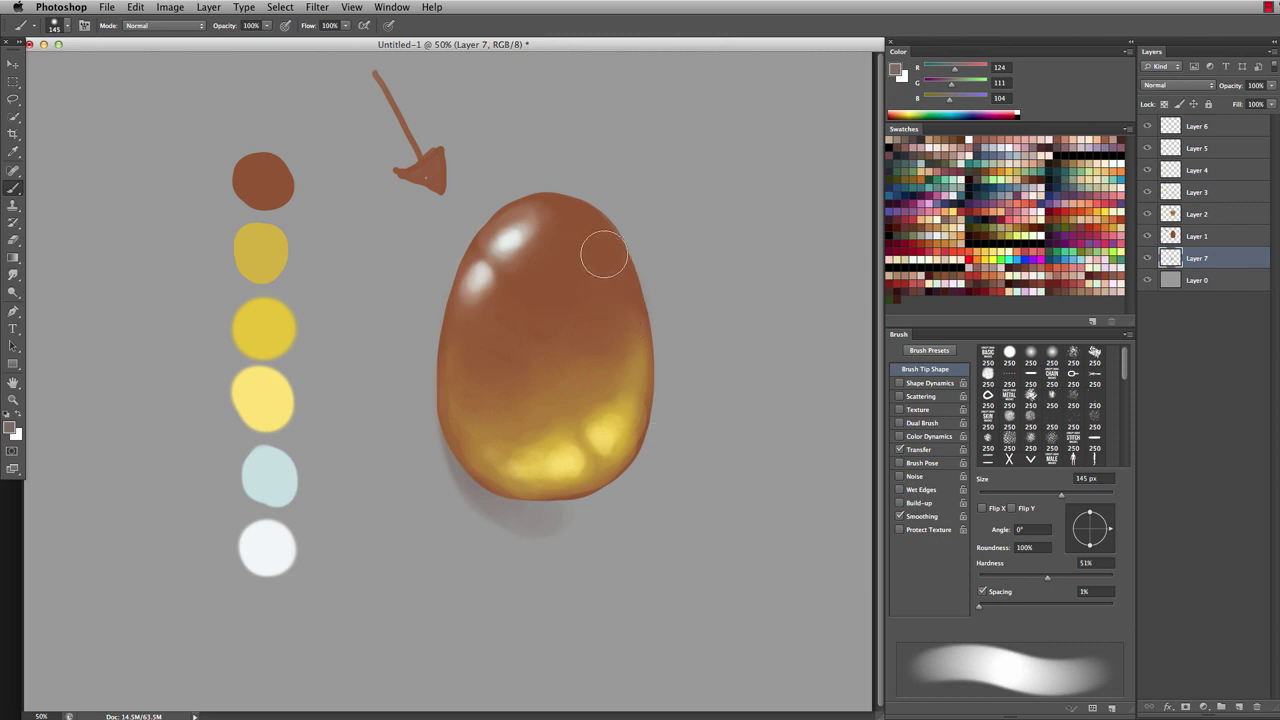
pyautogui.moveTo(600, 251)
pyautogui.mouseDown()
pyautogui.moveTo(649, 401)
pyautogui.moveTo(608, 260)
pyautogui.moveTo(644, 381)
pyautogui.moveTo(633, 347)
pyautogui.moveTo(647, 495)
pyautogui.moveTo(650, 398)
pyautogui.moveTo(610, 525)
pyautogui.moveTo(510, 499)
pyautogui.moveTo(480, 462)
pyautogui.moveTo(510, 499)
pyautogui.moveTo(614, 520)
pyautogui.mouseUp()
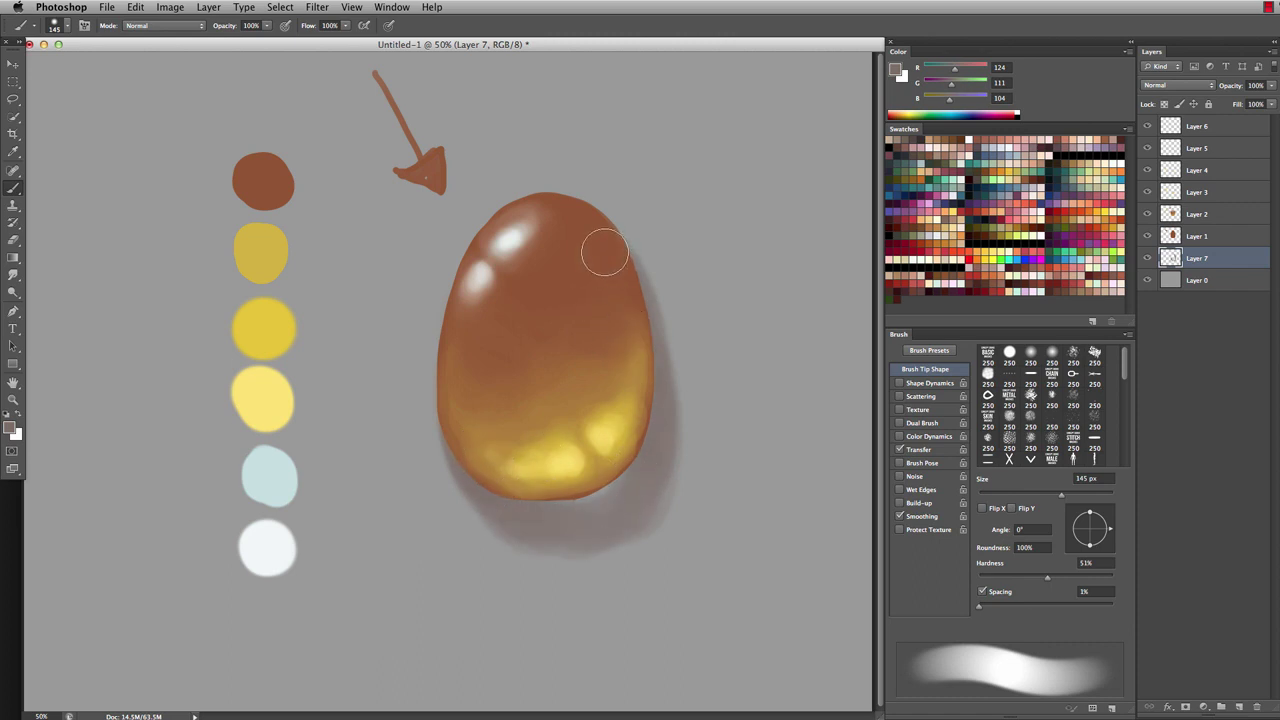
# - Trim the shadow beside the egg's upper right with a 102 px eraser and repaint its right and lower parts at 145 px
pyautogui.press('e')
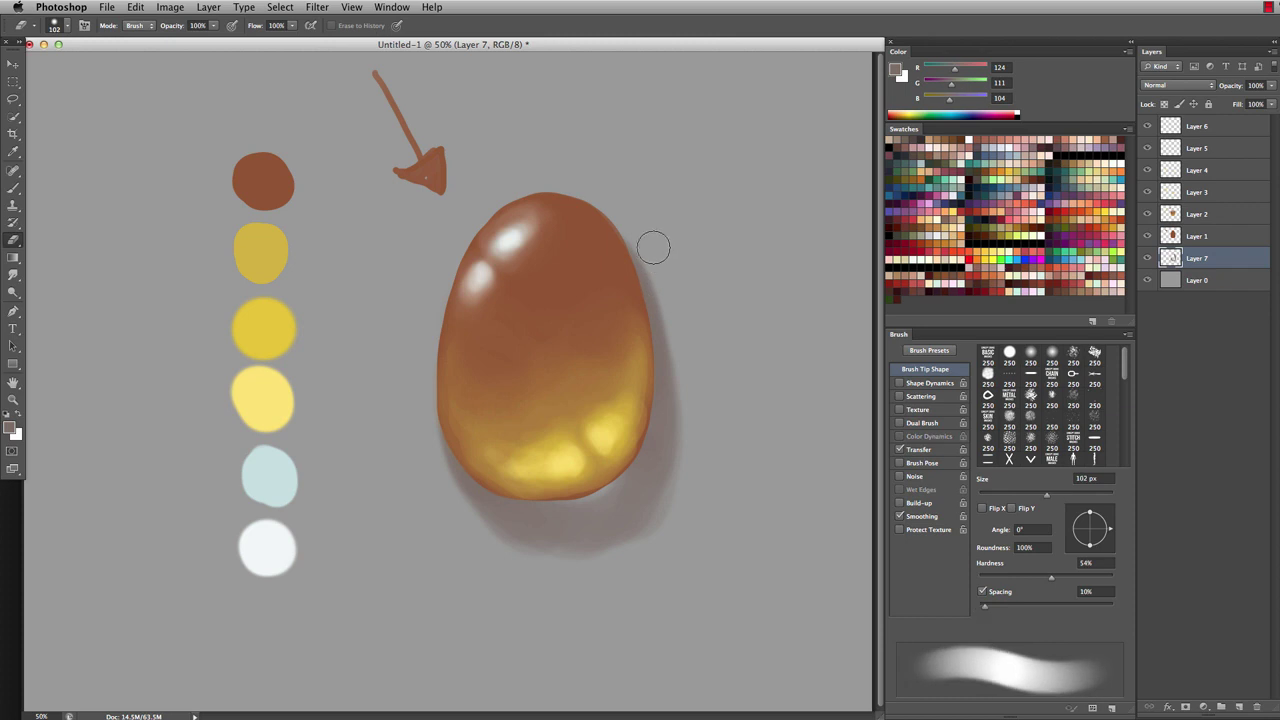
pyautogui.moveTo(647, 249)
pyautogui.mouseDown()
pyautogui.moveTo(639, 235)
pyautogui.moveTo(674, 312)
pyautogui.mouseUp()
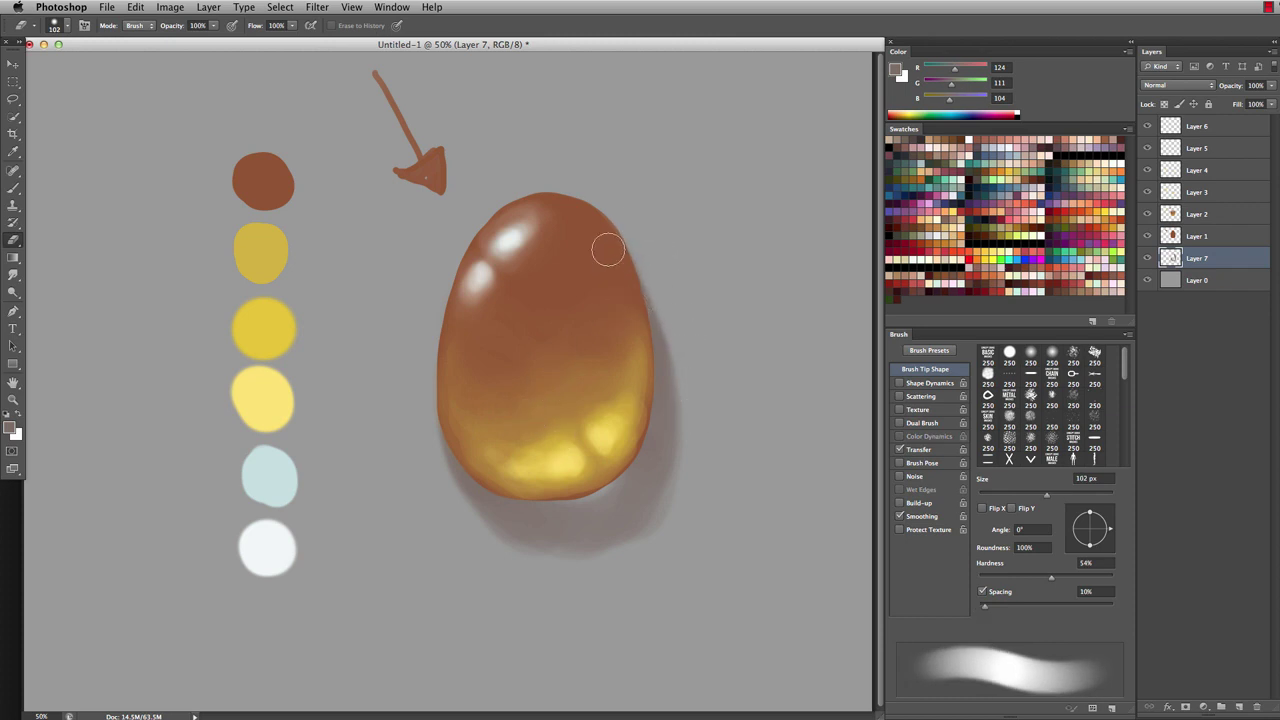
pyautogui.press('b')
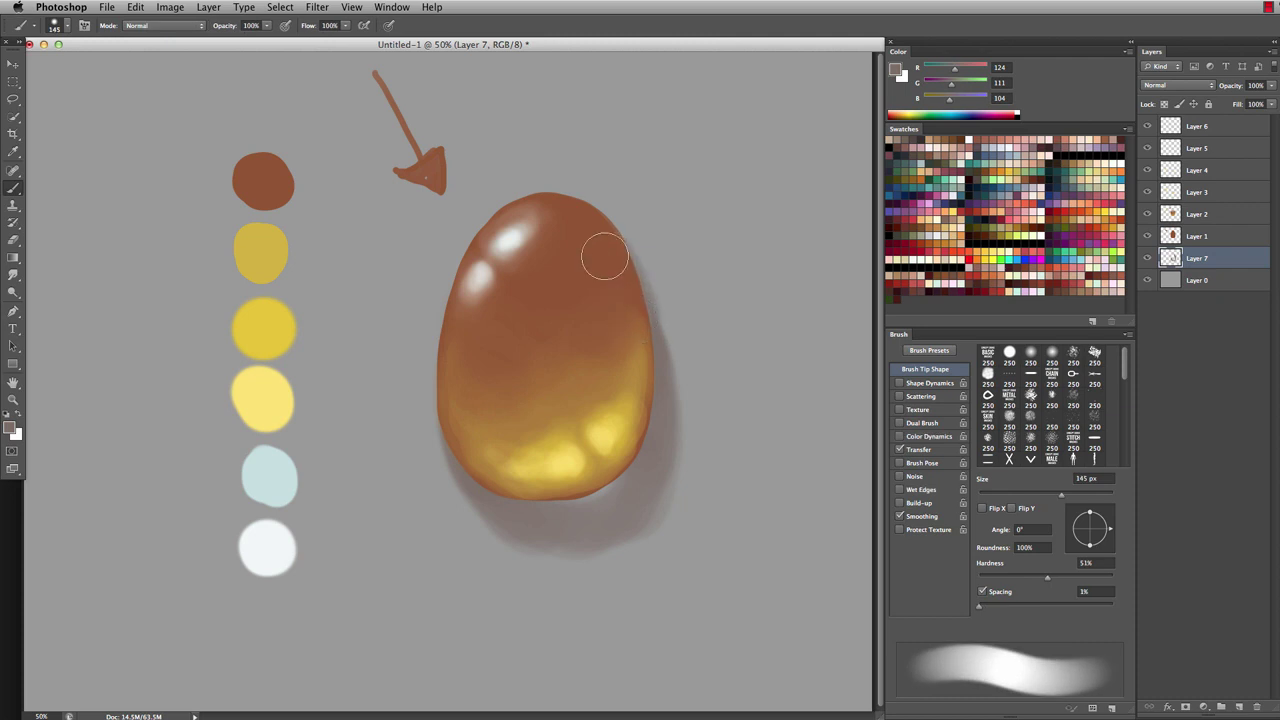
pyautogui.moveTo(601, 246); pyautogui.dragTo(632, 318)
pyautogui.press('super+z')
pyautogui.moveTo(602, 252); pyautogui.dragTo(626, 312)
pyautogui.moveTo(640, 467); pyautogui.dragTo(600, 467)
# - Soften the shadow's outer edges with an eraser at 31% hardness, varying its size from 230 px to 46 px and 110 px
pyautogui.press('e')
pyautogui.moveTo(671, 523); pyautogui.dragTo(674, 523)
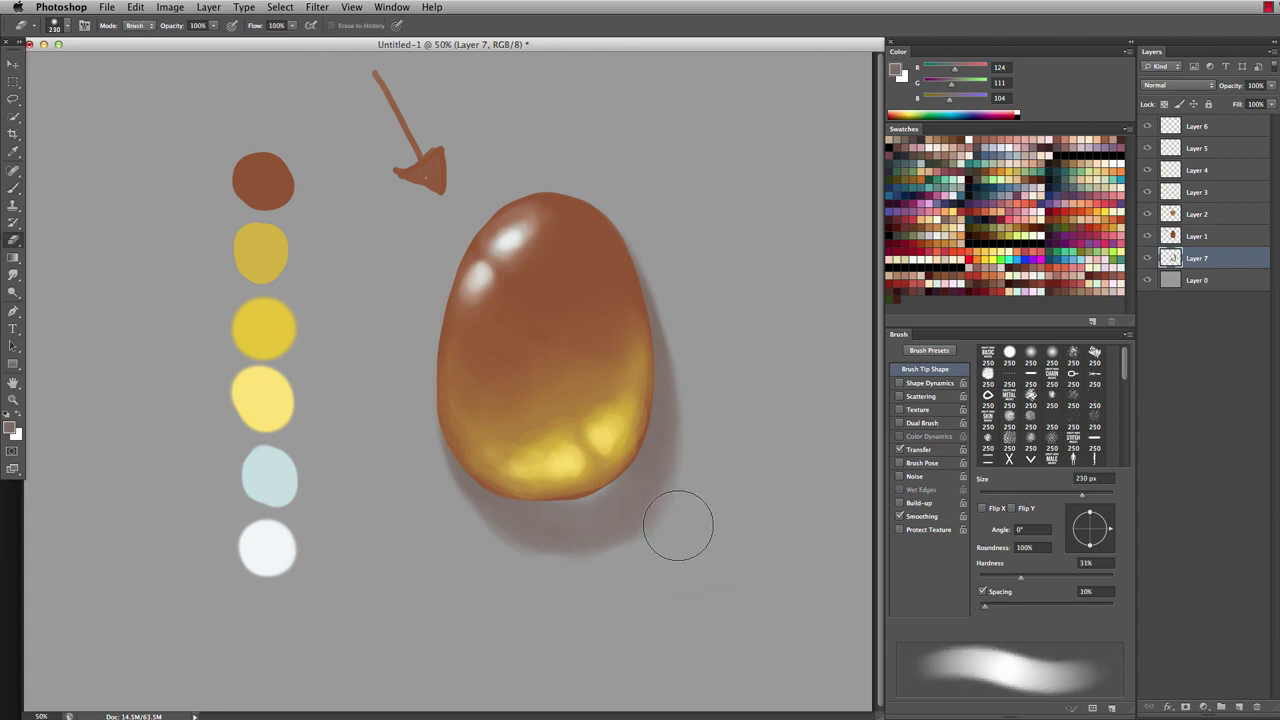
pyautogui.moveTo(474, 454); pyautogui.dragTo(430, 454)
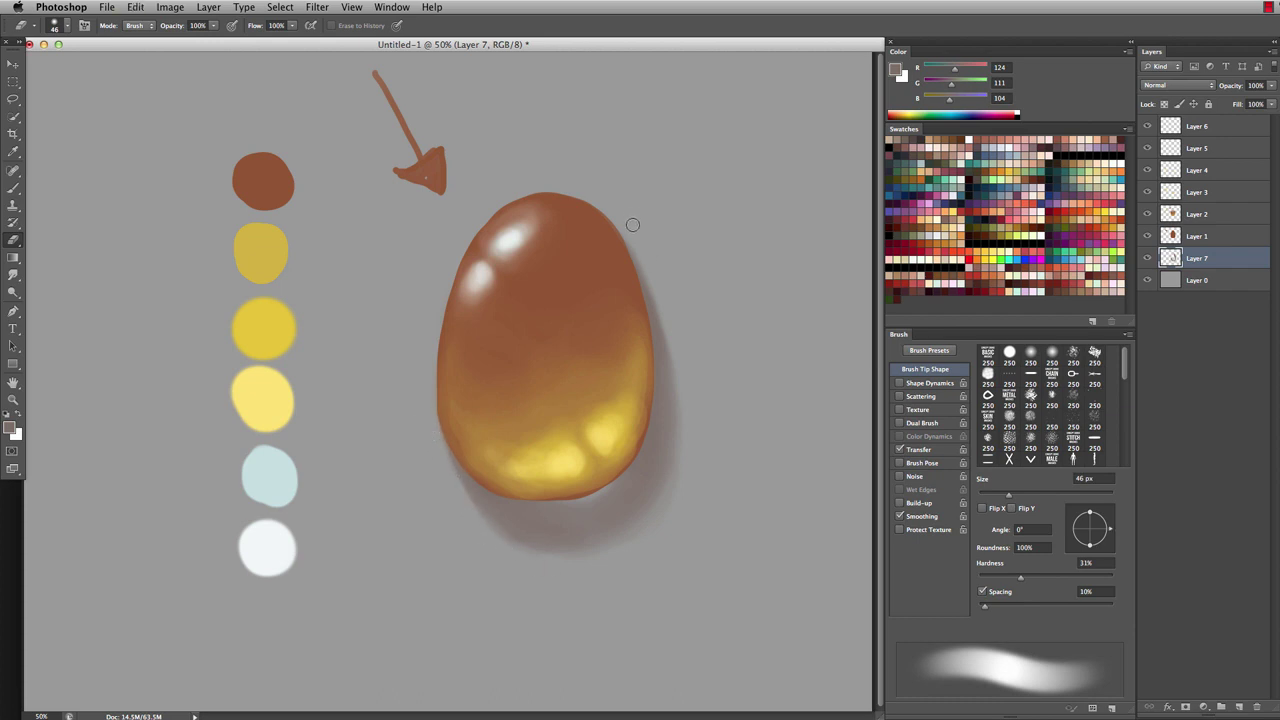
pyautogui.moveTo(451, 491); pyautogui.dragTo(490, 491)
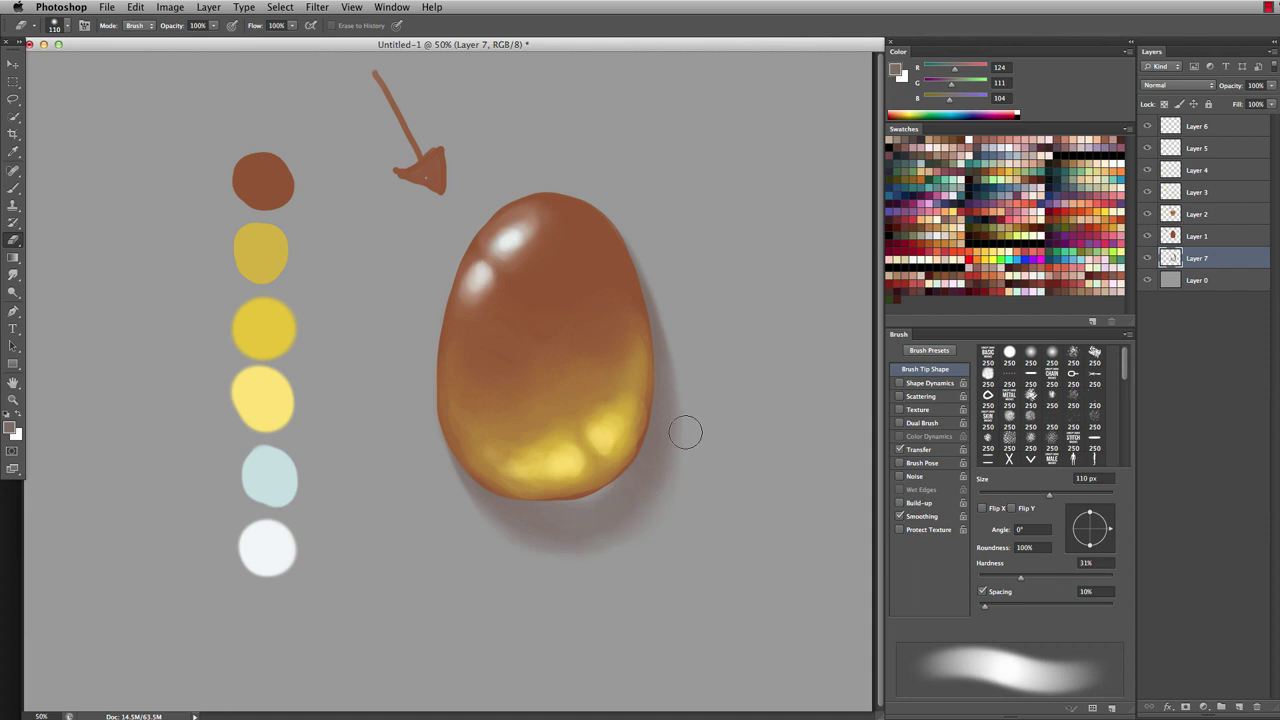
# - On a new layer above the shadow, paint transmitted light beneath the egg in the pale yellow palette color, RGB 255, 229, 107
pyautogui.click(1240, 708)
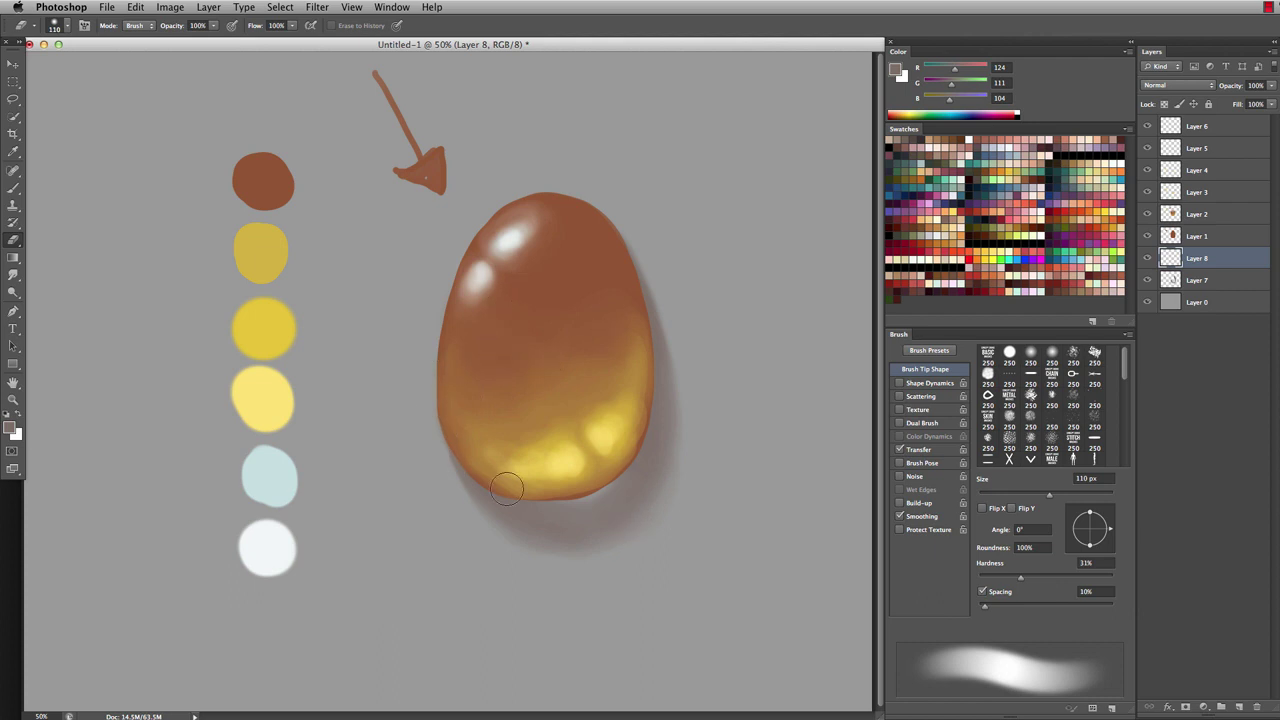
pyautogui.press('b')
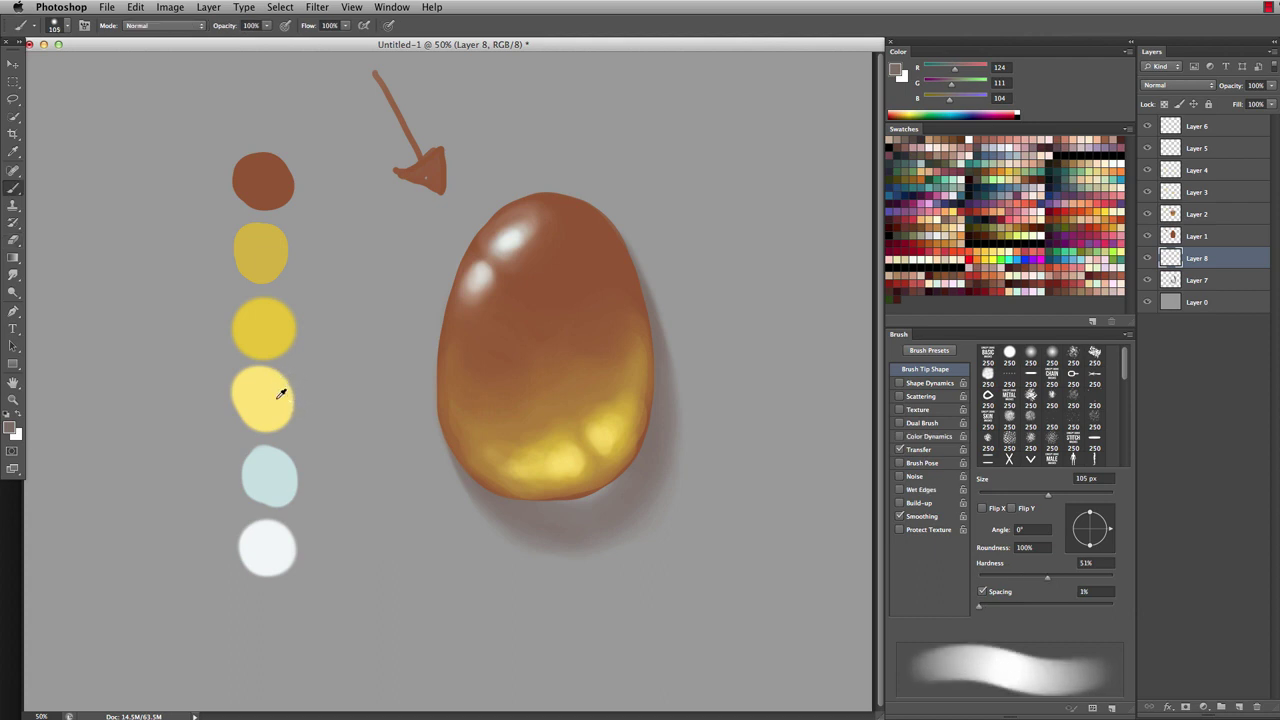
pyautogui.keyDown('alt'); pyautogui.click(266, 398); pyautogui.keyUp('alt')
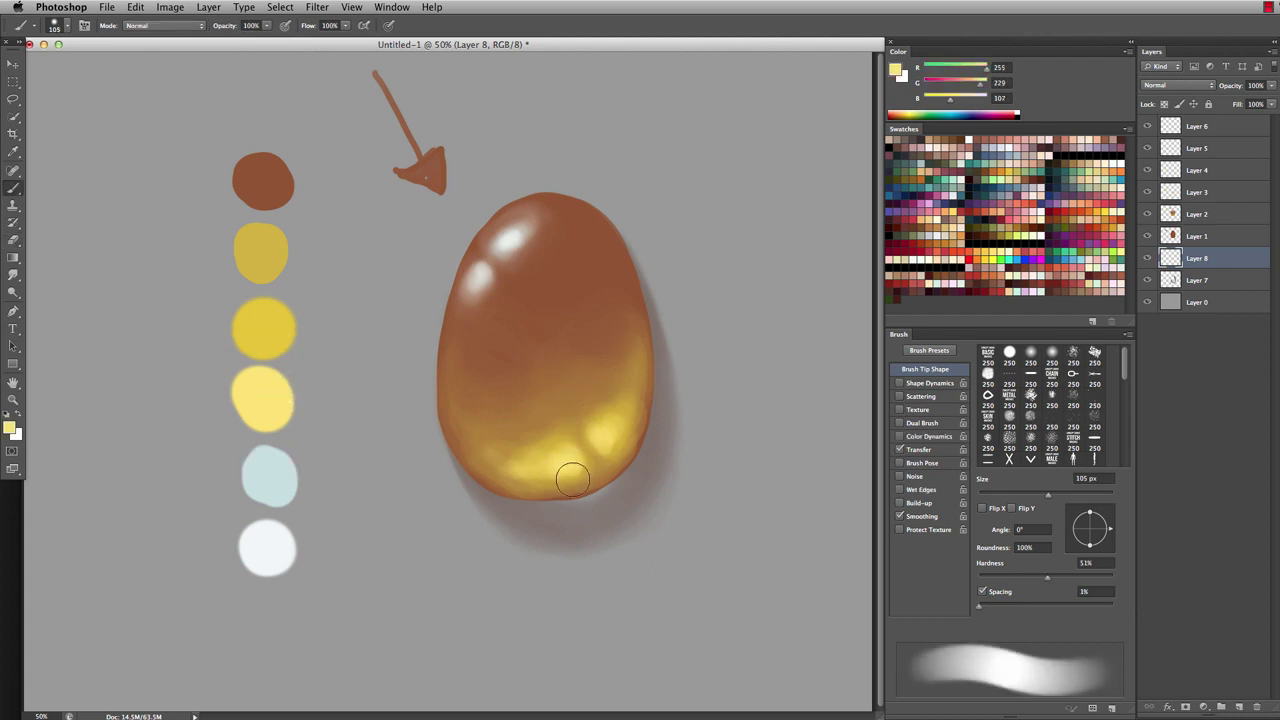
pyautogui.moveTo(573, 480)
pyautogui.mouseDown()
pyautogui.moveTo(612, 449)
pyautogui.moveTo(618, 407)
pyautogui.moveTo(590, 408)
pyautogui.moveTo(604, 424)
pyautogui.moveTo(615, 413)
pyautogui.moveTo(605, 455)
pyautogui.moveTo(619, 411)
pyautogui.moveTo(613, 450)
pyautogui.moveTo(590, 478)
pyautogui.moveTo(590, 467)
pyautogui.moveTo(616, 430)
pyautogui.moveTo(597, 471)
pyautogui.moveTo(617, 484)
pyautogui.moveTo(613, 448)
pyautogui.moveTo(592, 486)
pyautogui.moveTo(565, 488)
pyautogui.moveTo(510, 454)
pyautogui.moveTo(541, 478)
pyautogui.moveTo(609, 454)
pyautogui.moveTo(626, 406)
pyautogui.moveTo(617, 347)
pyautogui.moveTo(626, 475)
pyautogui.mouseUp()
pyautogui.press('e')
pyautogui.press('b')
# - Build up the yellow glow inside the shadow's lower right with 173 px and 85 px brushes and soften its edge by erasing
pyautogui.moveTo(640, 423); pyautogui.dragTo(620, 312)
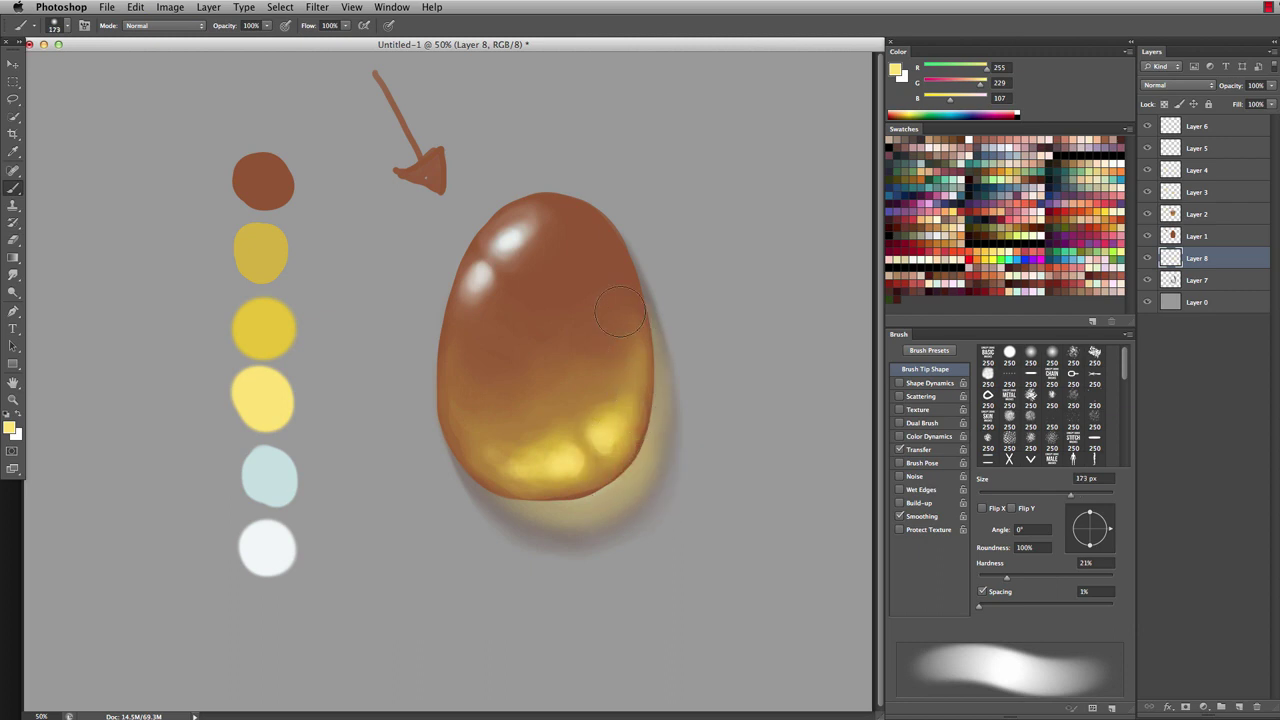
pyautogui.moveTo(577, 467)
pyautogui.mouseDown()
pyautogui.moveTo(535, 497)
pyautogui.moveTo(499, 475)
pyautogui.moveTo(539, 512)
pyautogui.moveTo(598, 511)
pyautogui.moveTo(634, 456)
pyautogui.mouseUp()
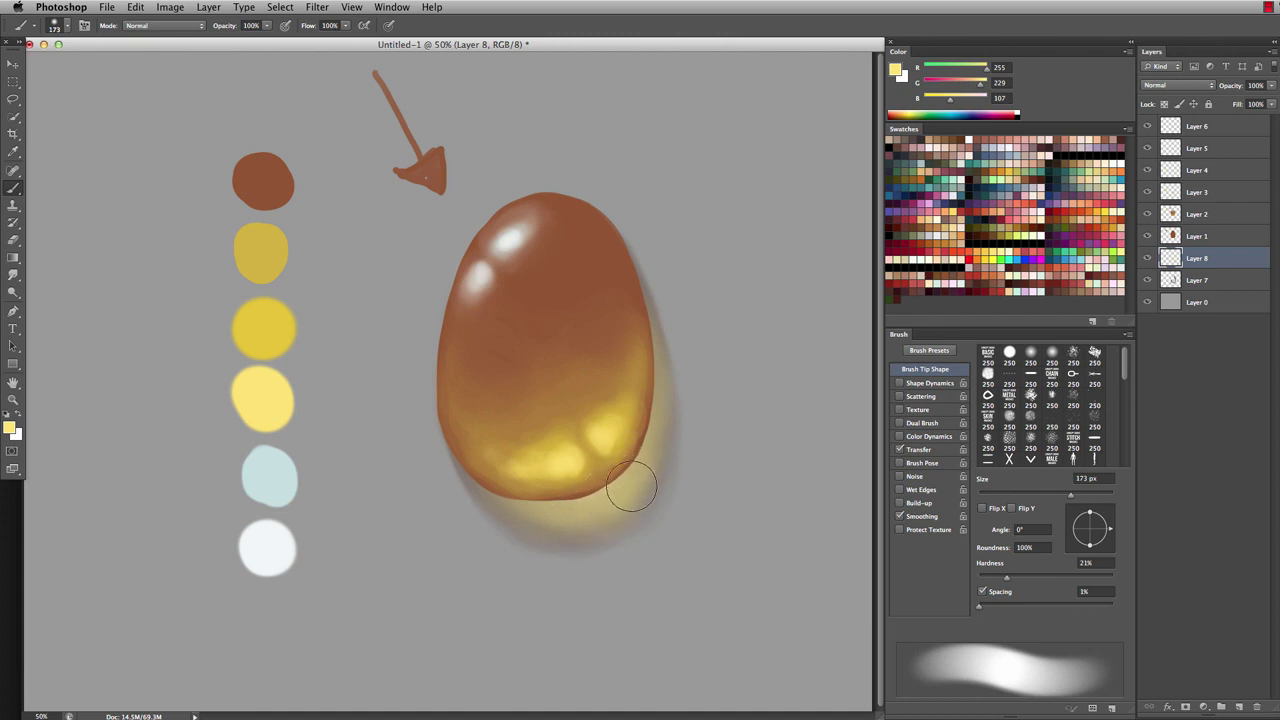
pyautogui.moveTo(655, 503); pyautogui.dragTo(632, 504)
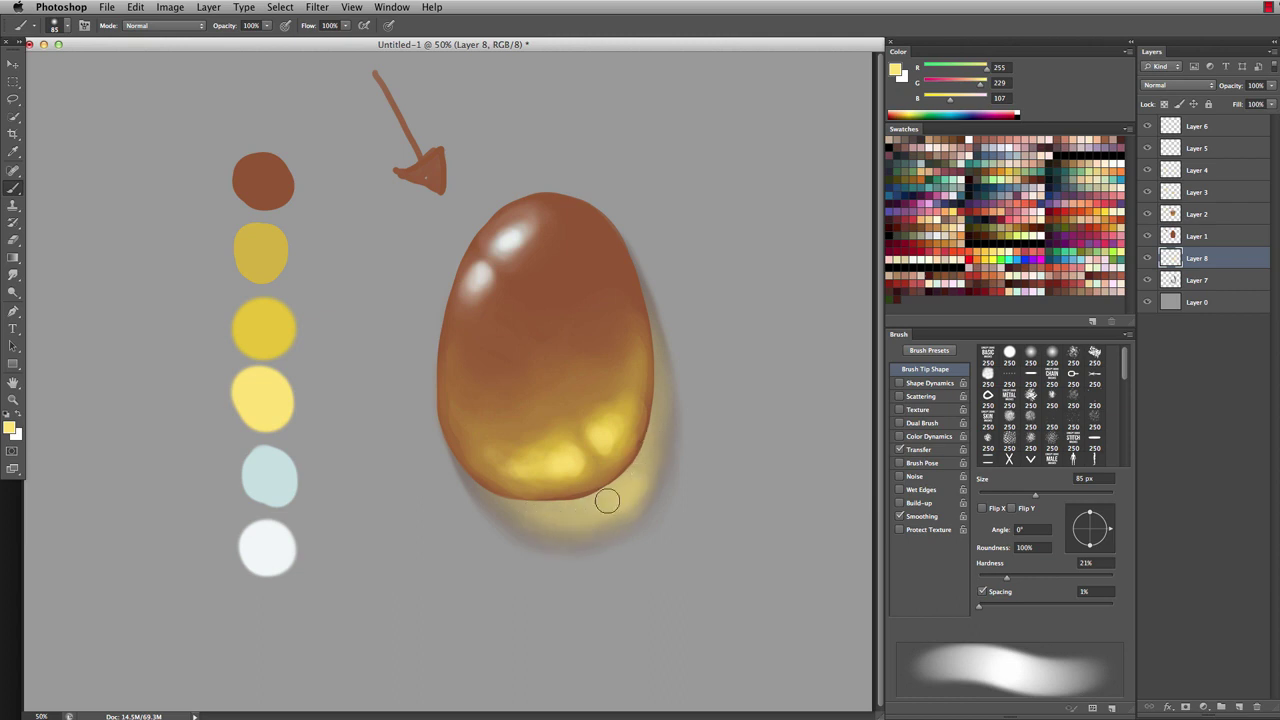
pyautogui.press('e')
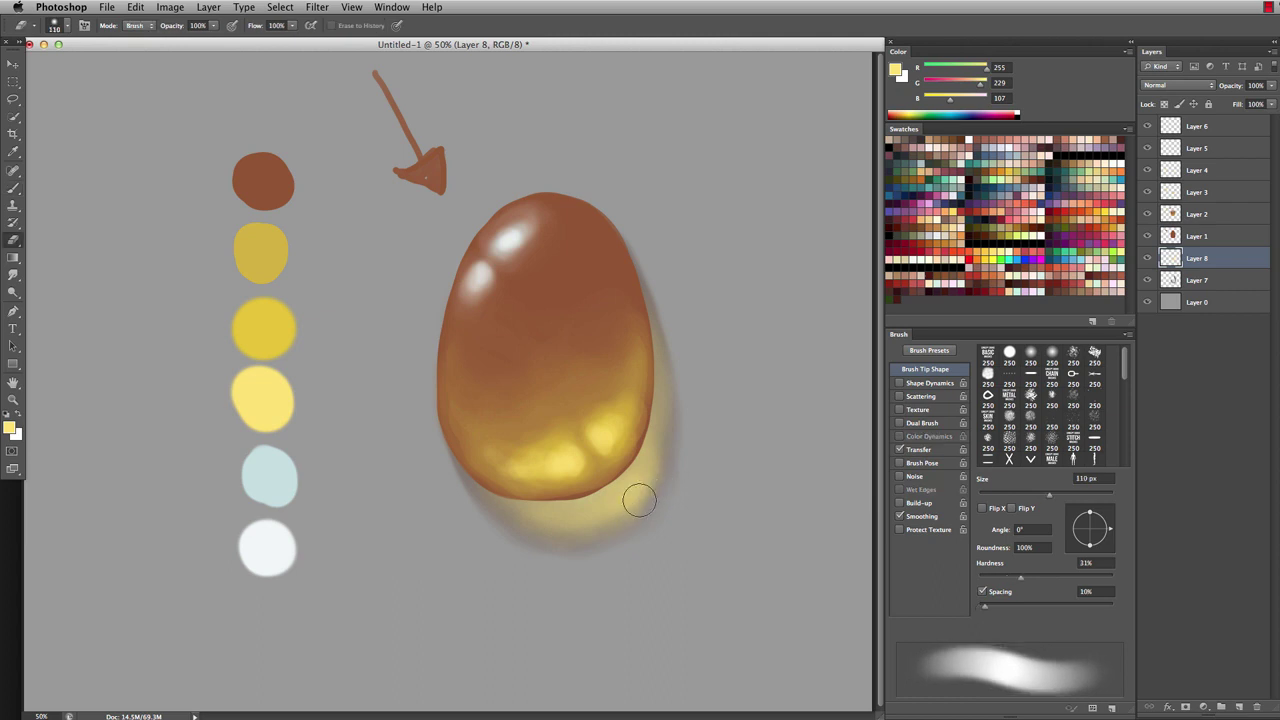
pyautogui.moveTo(637, 508); pyautogui.dragTo(654, 480)
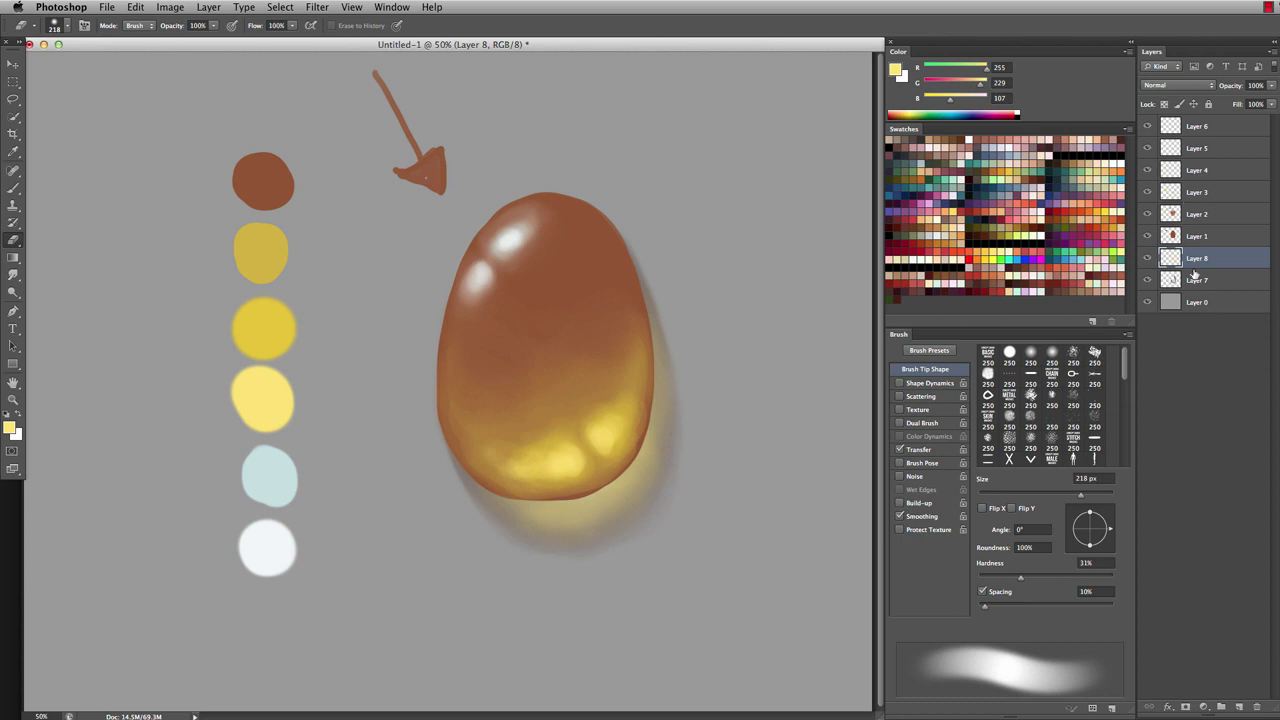
# - Add a new layer on top of the stack and blend the egg's lower edge with sampled golden browns
pyautogui.click(1175, 130)
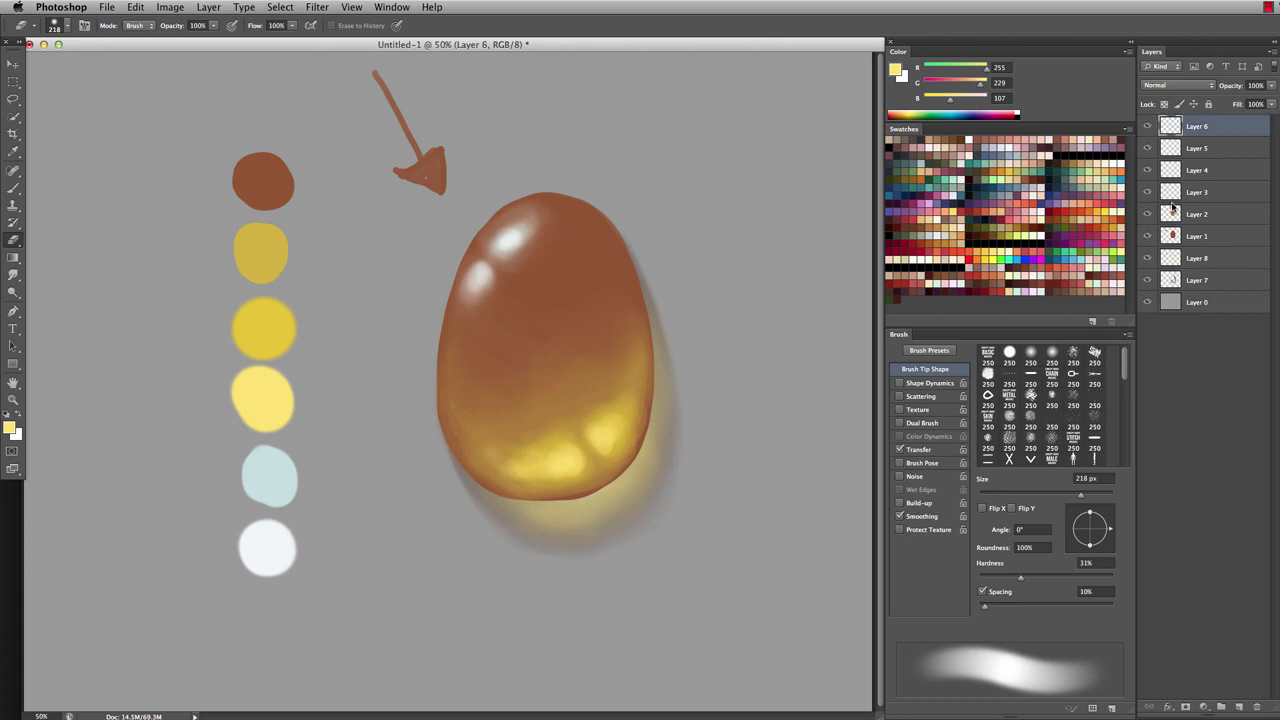
pyautogui.click(1240, 708)
pyautogui.press('b')
pyautogui.keyDown('alt'); pyautogui.click(606, 470); pyautogui.keyUp('alt')
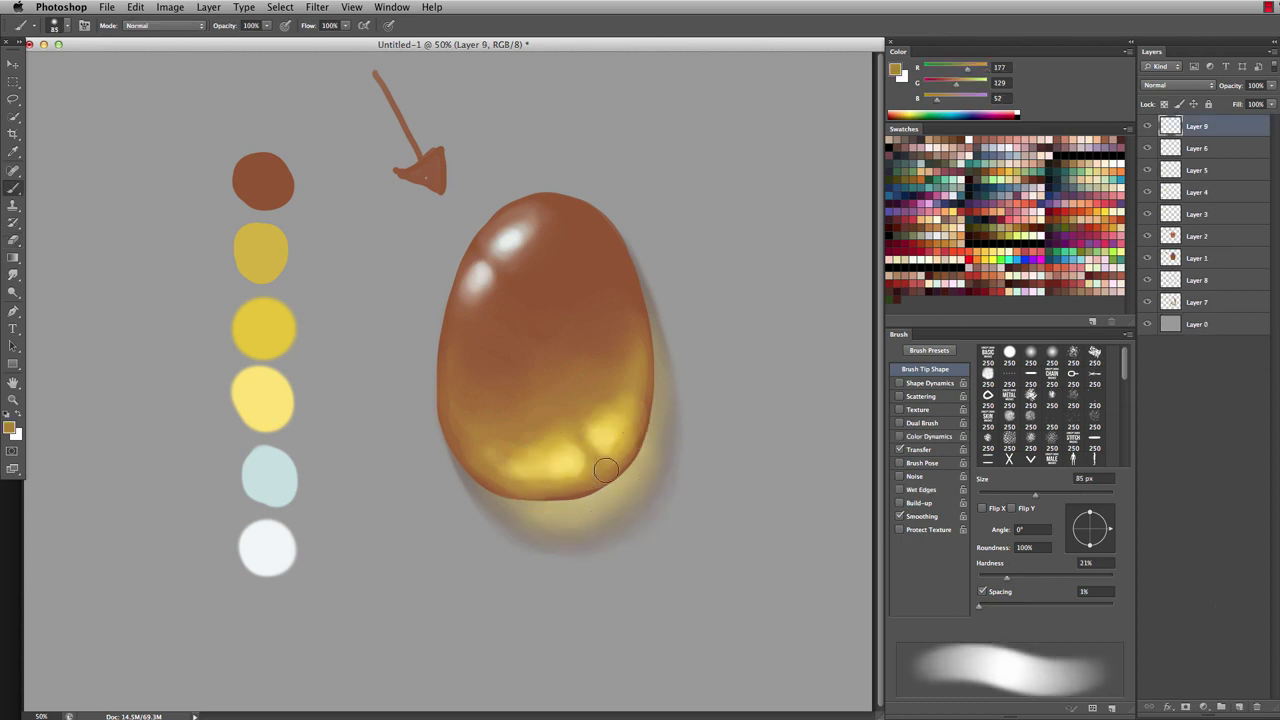
pyautogui.moveTo(606, 470); pyautogui.dragTo(590, 483)
pyautogui.keyDown('alt'); pyautogui.click(514, 474); pyautogui.keyUp('alt')
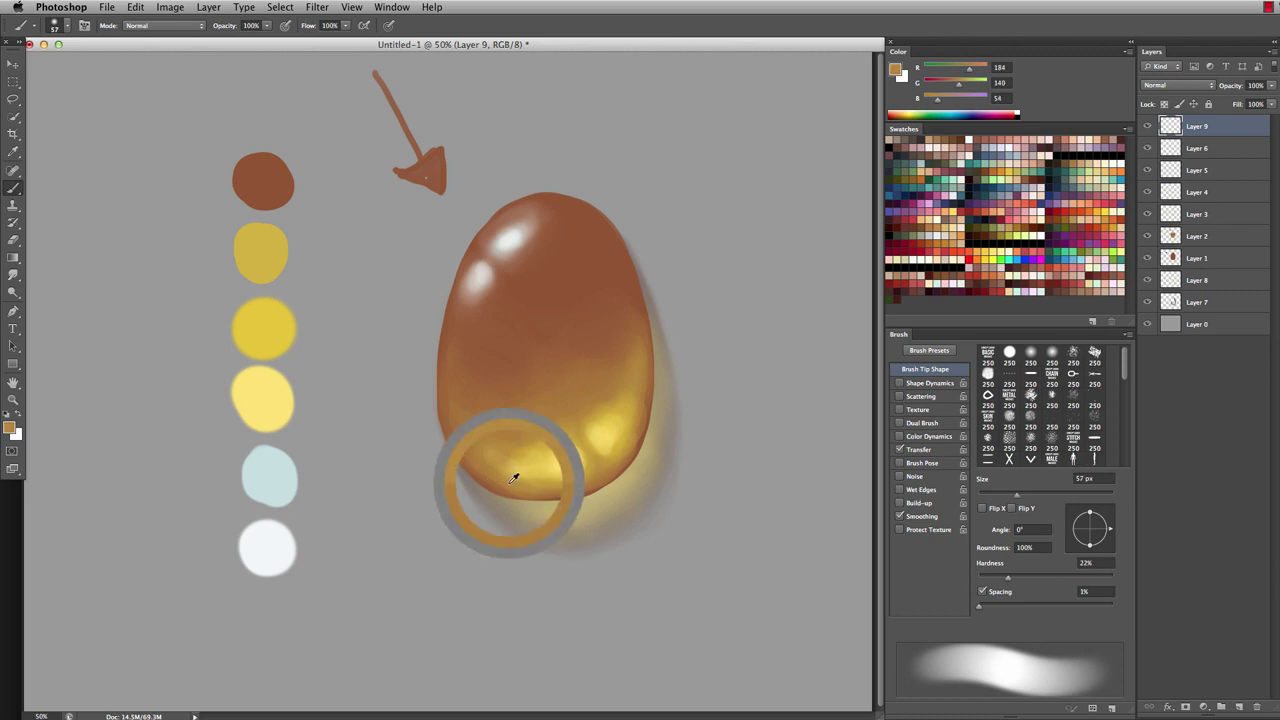
pyautogui.moveTo(510, 484)
pyautogui.mouseDown()
pyautogui.moveTo(503, 466)
pyautogui.moveTo(491, 474)
pyautogui.mouseUp()
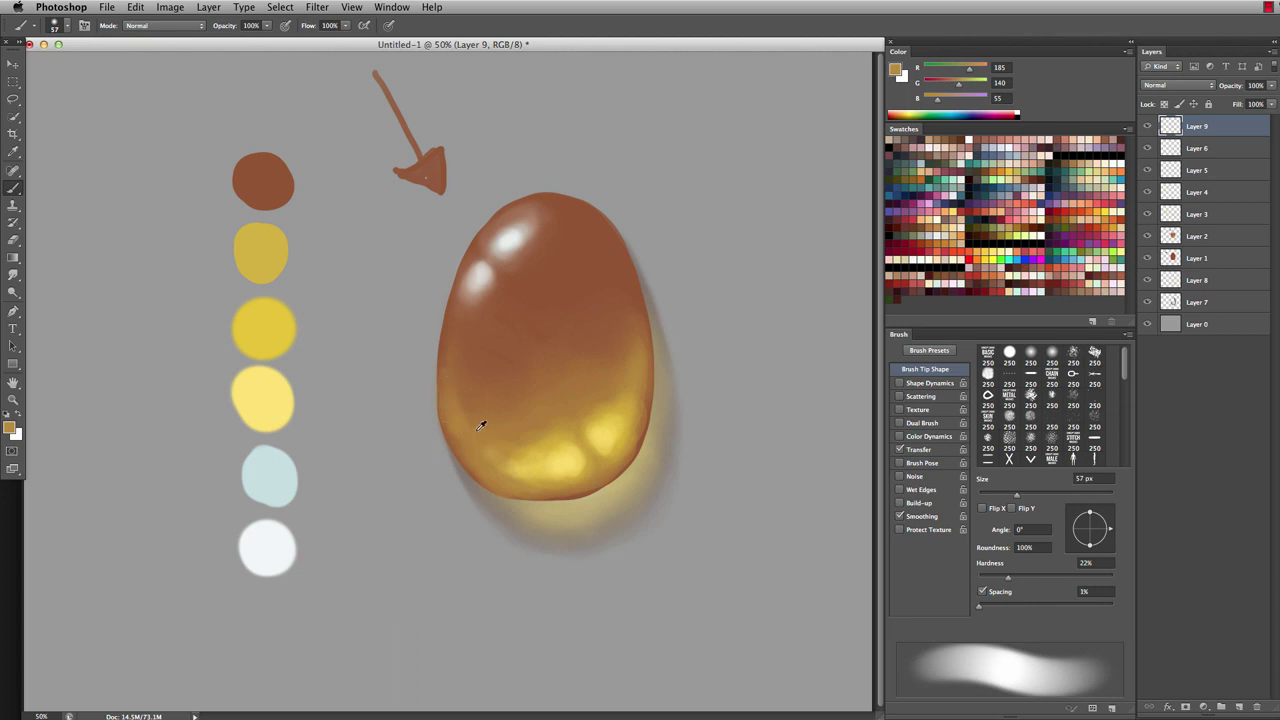
# - Sample browns from the egg and refine the darker rim along its lower edge with a small soft brush
pyautogui.keyDown('alt'); pyautogui.click(480, 426); pyautogui.keyUp('alt')
pyautogui.keyDown('alt'); pyautogui.click(639, 431); pyautogui.keyUp('alt')
pyautogui.keyDown('alt'); pyautogui.click(526, 244); pyautogui.keyUp('alt')
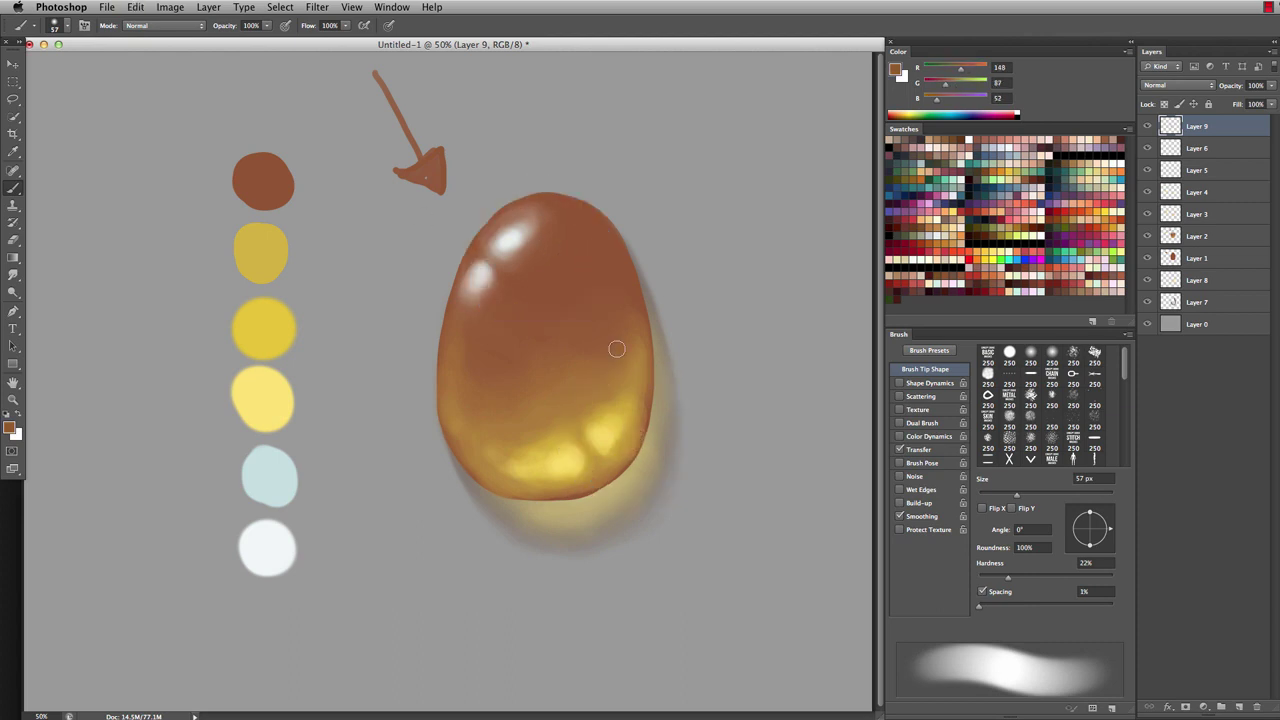
pyautogui.press('[')
pyautogui.press('[')
pyautogui.press('[')
pyautogui.press('[')
pyautogui.moveTo(497, 500); pyautogui.dragTo(570, 494)
# - Sample the egg's gold and yellow tones and spread the glow across its lower part and up the right side
pyautogui.keyDown('alt'); pyautogui.click(583, 455); pyautogui.keyUp('alt')
pyautogui.press(']')
pyautogui.press(']')
pyautogui.press(']')
pyautogui.press(']')
pyautogui.press(']')
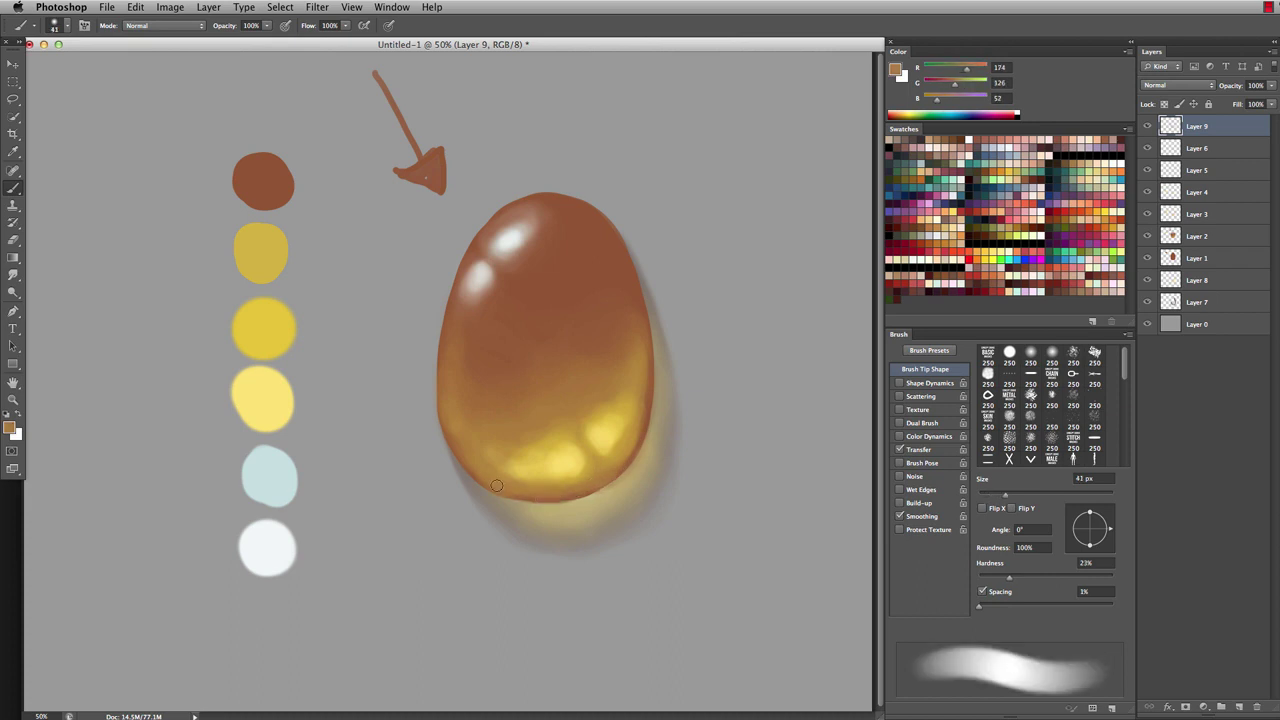
pyautogui.moveTo(550, 450); pyautogui.dragTo(526, 418)
pyautogui.keyDown('alt'); pyautogui.click(560, 385); pyautogui.keyUp('alt')
pyautogui.moveTo(600, 360)
pyautogui.mouseDown()
pyautogui.moveTo(509, 398)
pyautogui.moveTo(600, 300)
pyautogui.mouseUp()
pyautogui.keyDown('alt'); pyautogui.click(578, 462); pyautogui.keyUp('alt')
pyautogui.moveTo(578, 462); pyautogui.dragTo(495, 448)
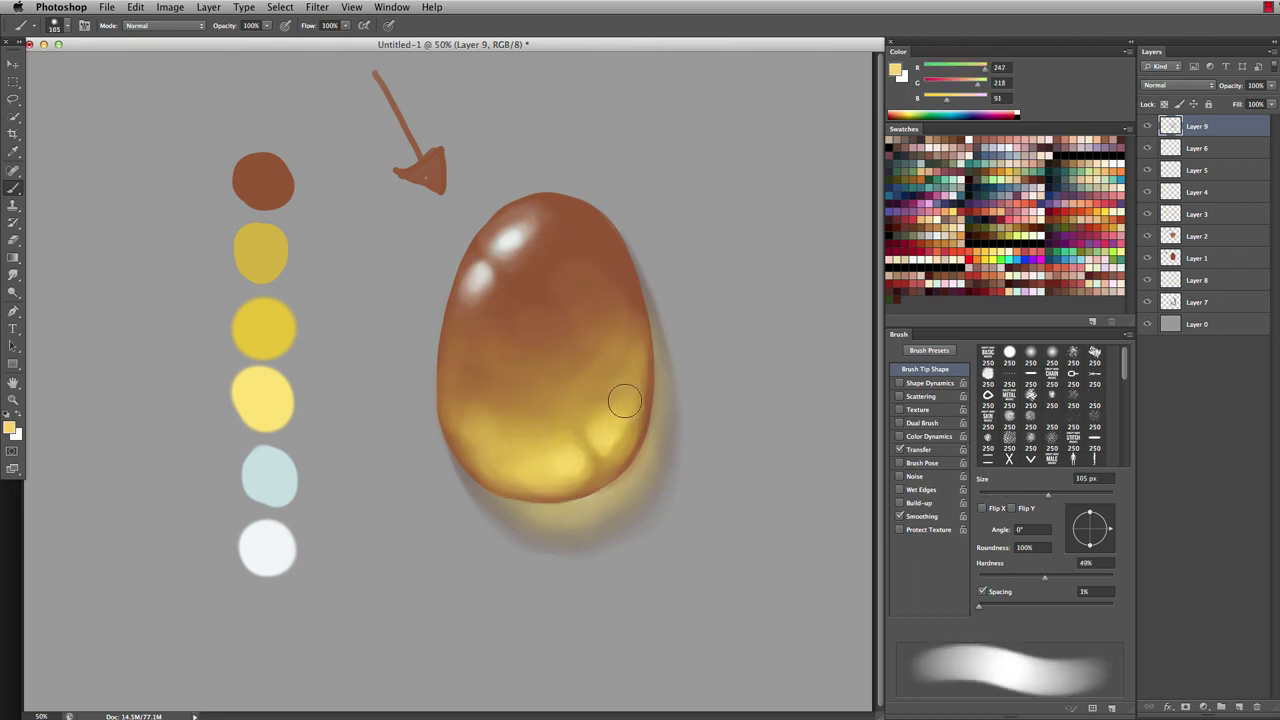
# - Strengthen the yellow glow in the shadow's lower right and shade the egg's upper right edge with sampled brown
pyautogui.press('[')
pyautogui.press('[')
pyautogui.press('[')
pyautogui.moveTo(630, 482); pyautogui.dragTo(586, 509)
pyautogui.keyDown('alt'); pyautogui.click(657, 450); pyautogui.keyUp('alt')
pyautogui.keyDown('ctrl'); pyautogui.keyDown('alt'); pyautogui.moveTo(657, 471); pyautogui.dragTo(642, 456); pyautogui.keyUp('alt'); pyautogui.keyUp('ctrl')
pyautogui.keyDown('alt'); pyautogui.click(628, 330); pyautogui.keyUp('alt')
pyautogui.moveTo(628, 290); pyautogui.dragTo(570, 208)
pyautogui.keyDown('alt'); pyautogui.click(586, 480); pyautogui.keyUp('alt')
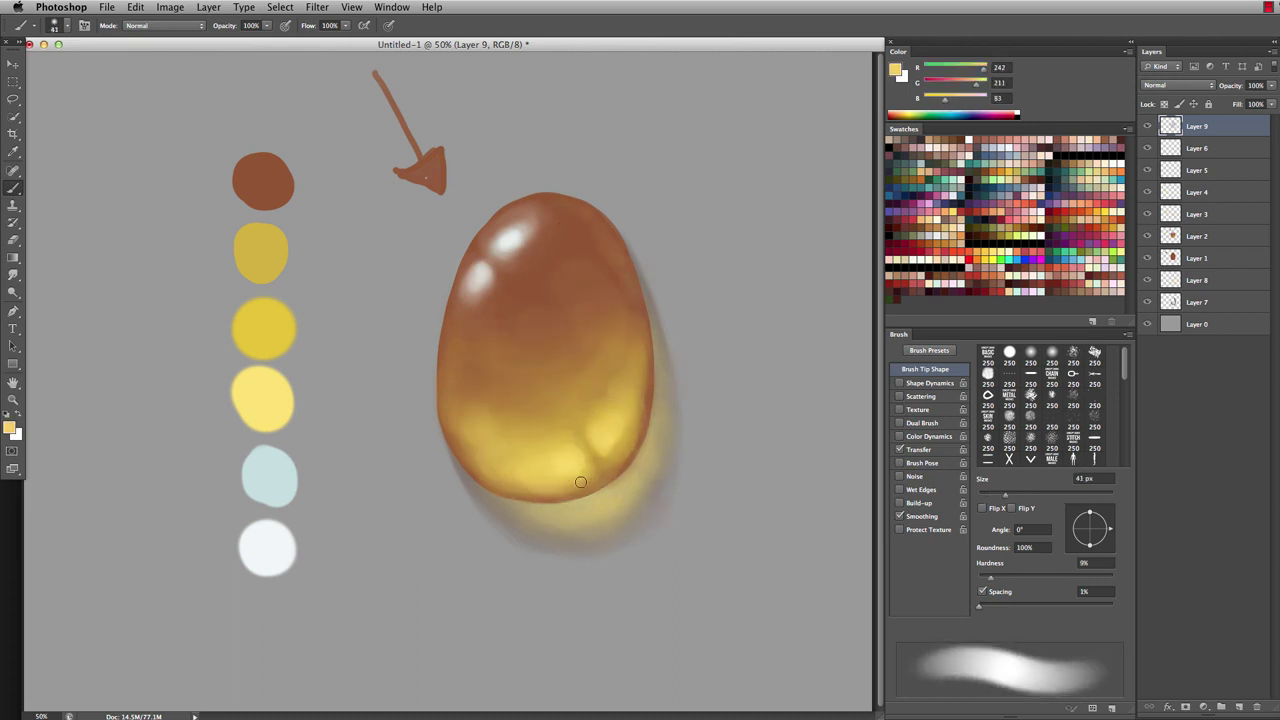
# - Sample the background gray, RGB 154, 154, 154, and paint a translucent haze over the egg's upper half with a 293 px brush
pyautogui.keyDown('alt'); pyautogui.click(690, 350); pyautogui.keyUp('alt')
pyautogui.keyDown('ctrl'); pyautogui.keyDown('alt'); pyautogui.moveTo(554, 312); pyautogui.dragTo(618, 312); pyautogui.keyUp('alt'); pyautogui.keyUp('ctrl')
pyautogui.moveTo(548, 300)
pyautogui.mouseDown()
pyautogui.moveTo(580, 286)
pyautogui.moveTo(500, 305)
pyautogui.mouseUp()
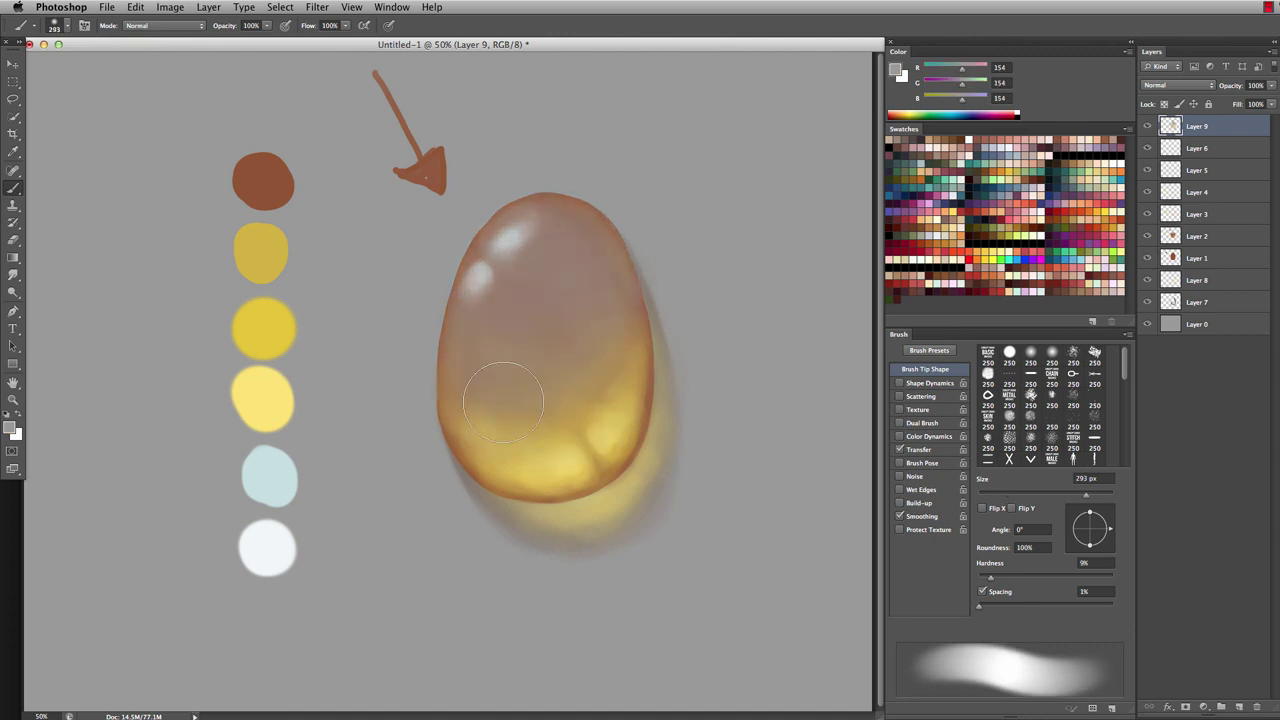
# - Step back the latest strokes and erase the gray haze from the middle of the egg
pyautogui.press('e')
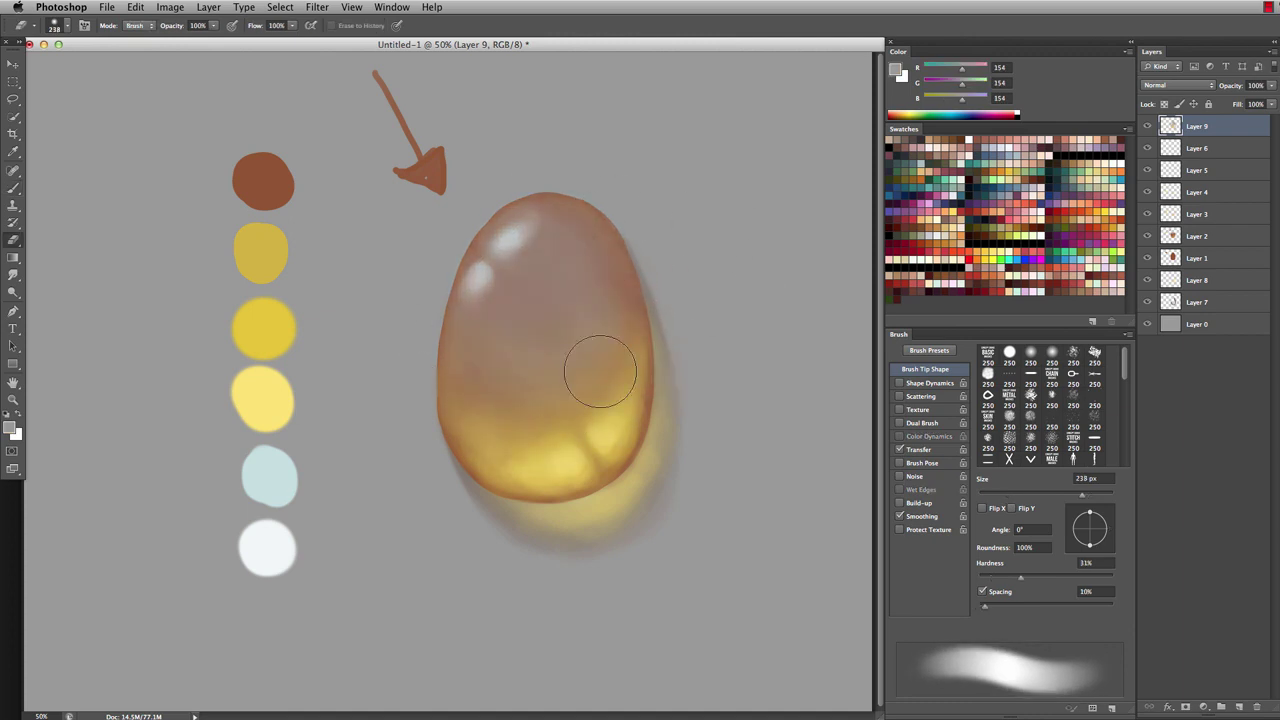
pyautogui.press('b')
pyautogui.keyDown('ctrl'); pyautogui.keyDown('alt'); pyautogui.moveTo(694, 298); pyautogui.dragTo(654, 300); pyautogui.keyUp('alt'); pyautogui.keyUp('ctrl')
pyautogui.keyDown('alt'); pyautogui.click(648, 300); pyautogui.keyUp('alt')
pyautogui.press('super+z')
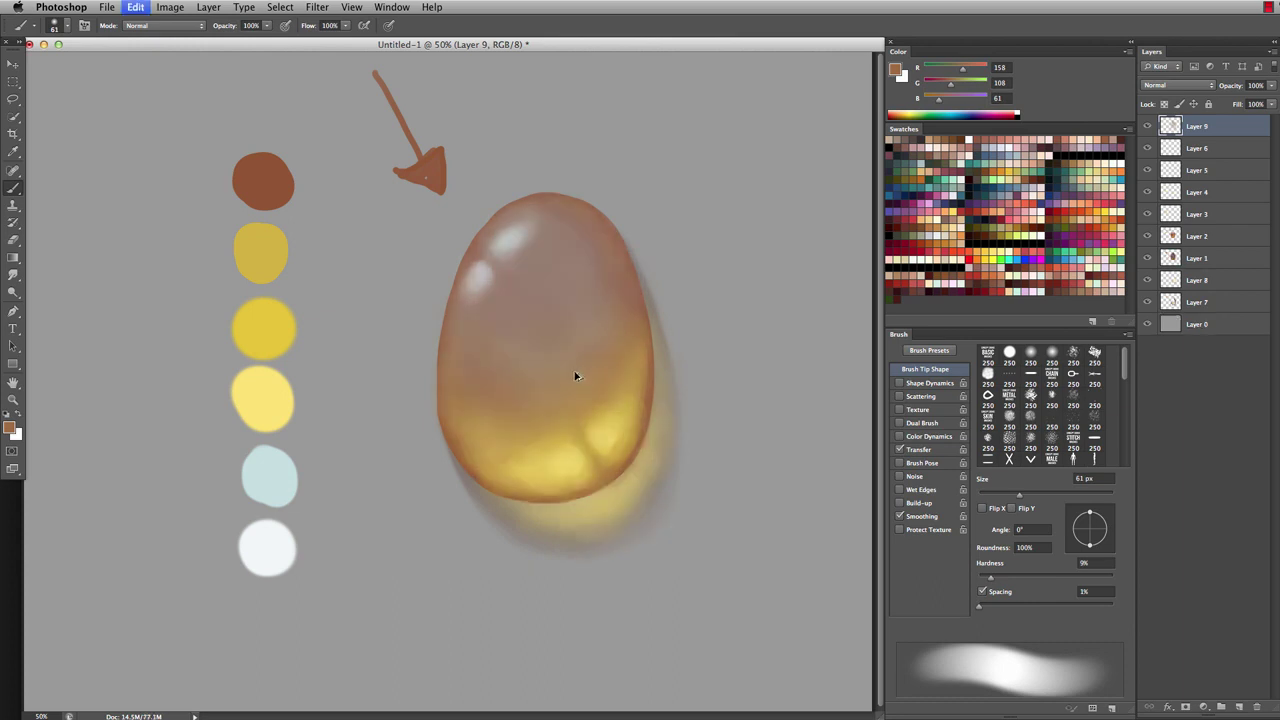
pyautogui.press('super+alt+z')
pyautogui.press('e')
pyautogui.moveTo(536, 377); pyautogui.dragTo(574, 314)
# - Brighten the two upper-left reflections with near-white on a new top layer
pyautogui.keyDown('ctrl'); pyautogui.keyDown('alt'); pyautogui.moveTo(532, 254); pyautogui.dragTo(516, 263); pyautogui.keyUp('alt'); pyautogui.keyUp('ctrl')
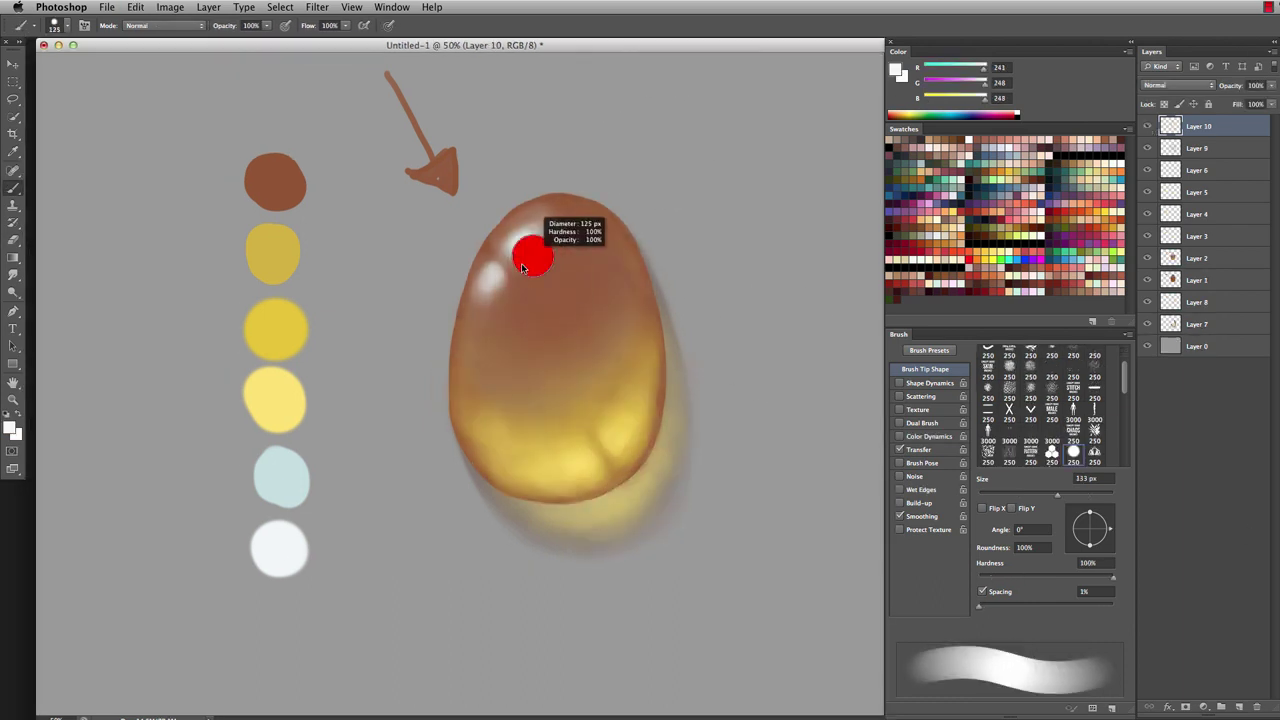
pyautogui.press('e')
pyautogui.press('b')
pyautogui.press(']')
pyautogui.press(']')
pyautogui.press(']')
pyautogui.press(']')
pyautogui.press(']')
pyautogui.press(']')
pyautogui.press(']')
# - Darken the egg's left and upper right outline with a thin dark brown brush and add a dark brown swatch above the palette
pyautogui.moveTo(452, 354)
pyautogui.mouseDown()
pyautogui.moveTo(451, 408)
pyautogui.moveTo(496, 486)
pyautogui.mouseUp()
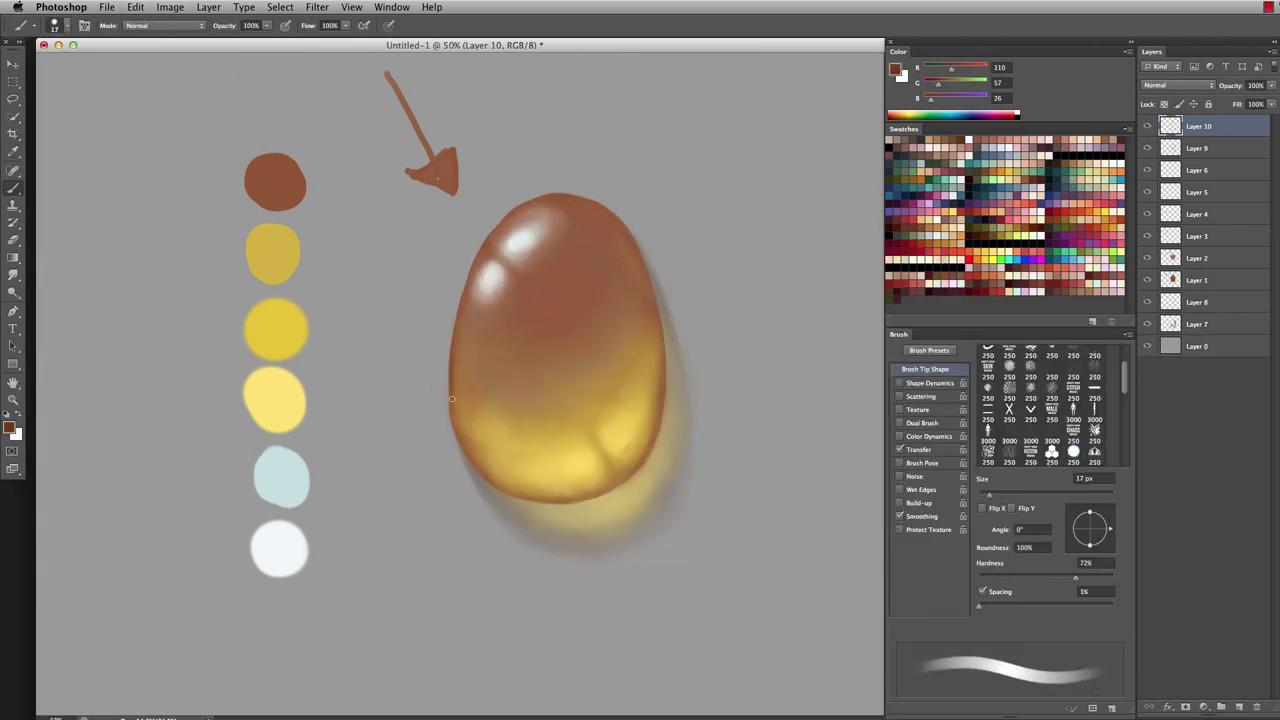
pyautogui.moveTo(455, 378); pyautogui.dragTo(472, 444)
pyautogui.moveTo(462, 294); pyautogui.dragTo(485, 250)
pyautogui.moveTo(580, 198)
pyautogui.mouseDown()
pyautogui.moveTo(625, 248)
pyautogui.moveTo(639, 307)
pyautogui.mouseUp()
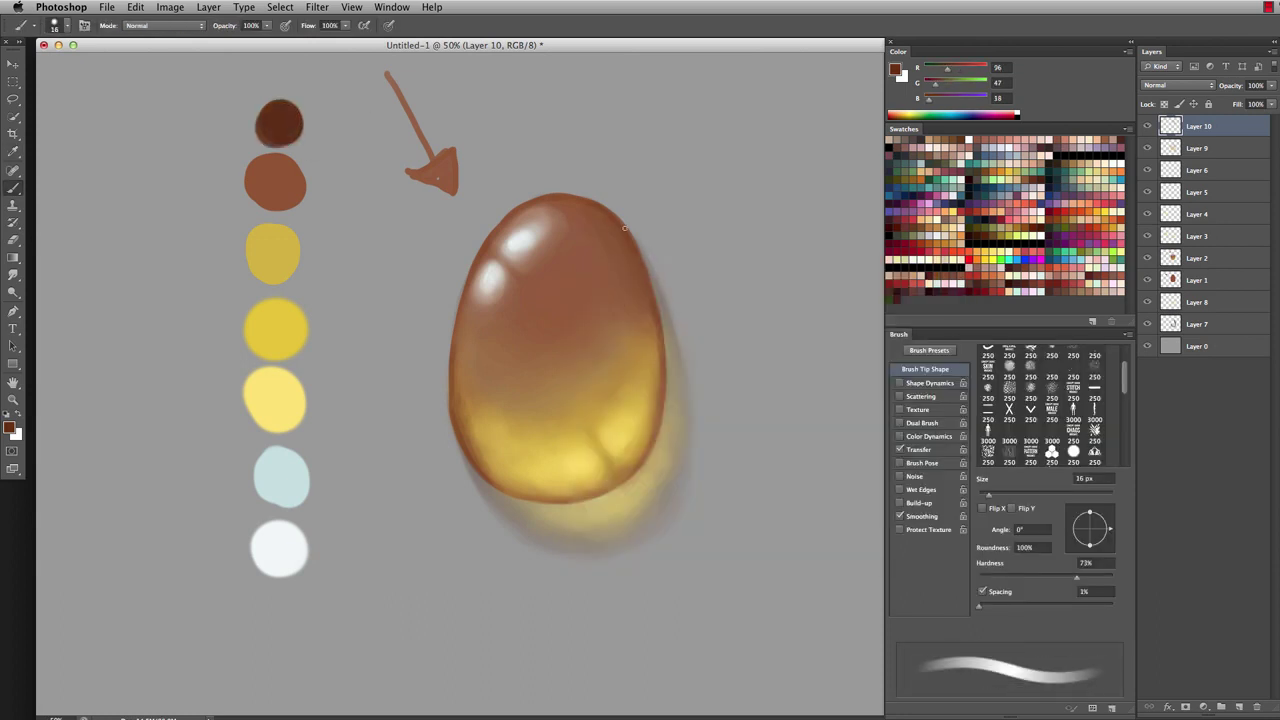
pyautogui.moveTo(634, 250); pyautogui.dragTo(656, 310)
# - Deepen the dark brown rim along the egg's lower left edge
pyautogui.press(']')
pyautogui.press(']')
pyautogui.press(']')
pyautogui.press(']')
pyautogui.press(']')
pyautogui.press(']')
pyautogui.press(']')
pyautogui.moveTo(465, 403); pyautogui.dragTo(465, 433)
# - Add a gray-brown swatch at the end of the palette and define the cast shadow's right edge in that color
pyautogui.press('[')
pyautogui.press('[')
pyautogui.press('[')
pyautogui.press('[')
pyautogui.press('[')
pyautogui.press('[')
pyautogui.press('[')
pyautogui.press('[')
pyautogui.press('[')
pyautogui.keyDown('ctrl'); pyautogui.keyDown('alt'); pyautogui.moveTo(590, 518); pyautogui.dragTo(590, 518); pyautogui.keyUp('alt'); pyautogui.keyUp('ctrl')
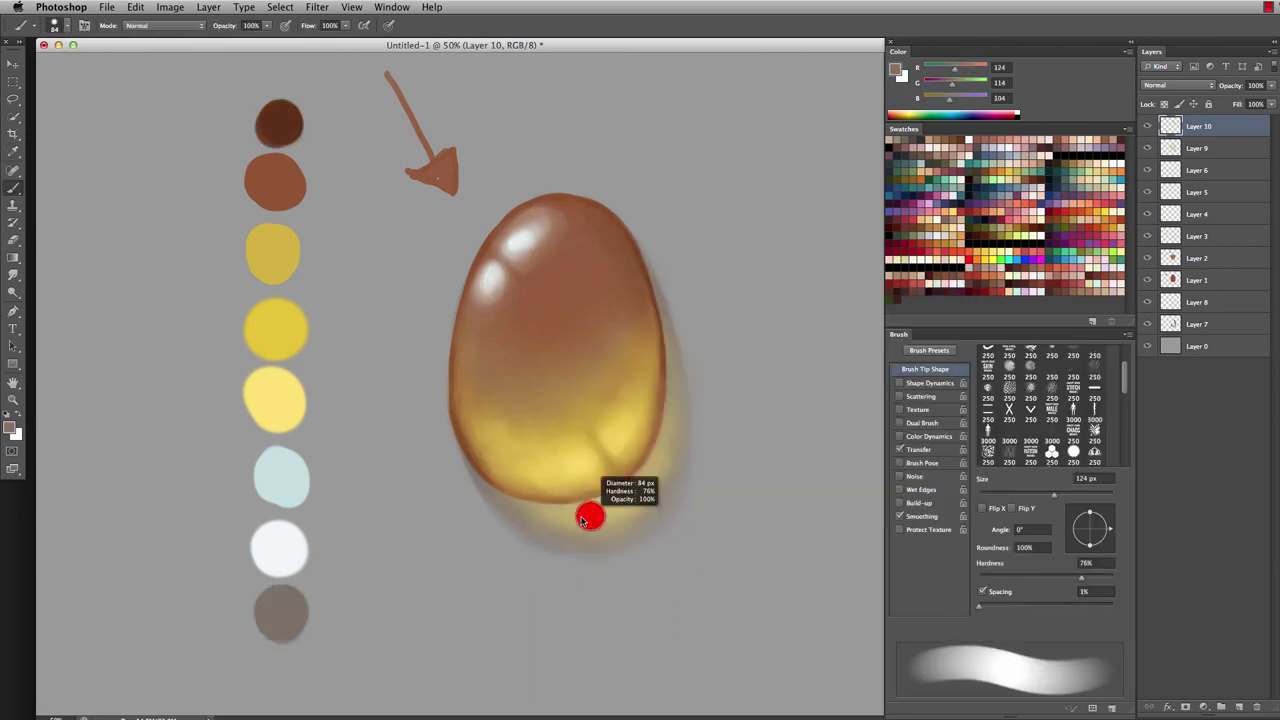
pyautogui.press('[')
pyautogui.press('[')
pyautogui.press('[')
pyautogui.moveTo(683, 364); pyautogui.dragTo(683, 394)
# - Sample the yellow glow beside the egg and blend it through the right side of the shadow
pyautogui.press(']')
pyautogui.press(']')
pyautogui.press(']')
pyautogui.press(']')
pyautogui.keyDown('alt'); pyautogui.click(656, 485); pyautogui.keyUp('alt')
pyautogui.press('[')
pyautogui.press('[')
pyautogui.press('[')
# - Sample golden browns from the egg and paint lighter rims up its right and left edges with a 40 px brush
pyautogui.keyDown('alt'); pyautogui.click(654, 365); pyautogui.keyUp('alt')
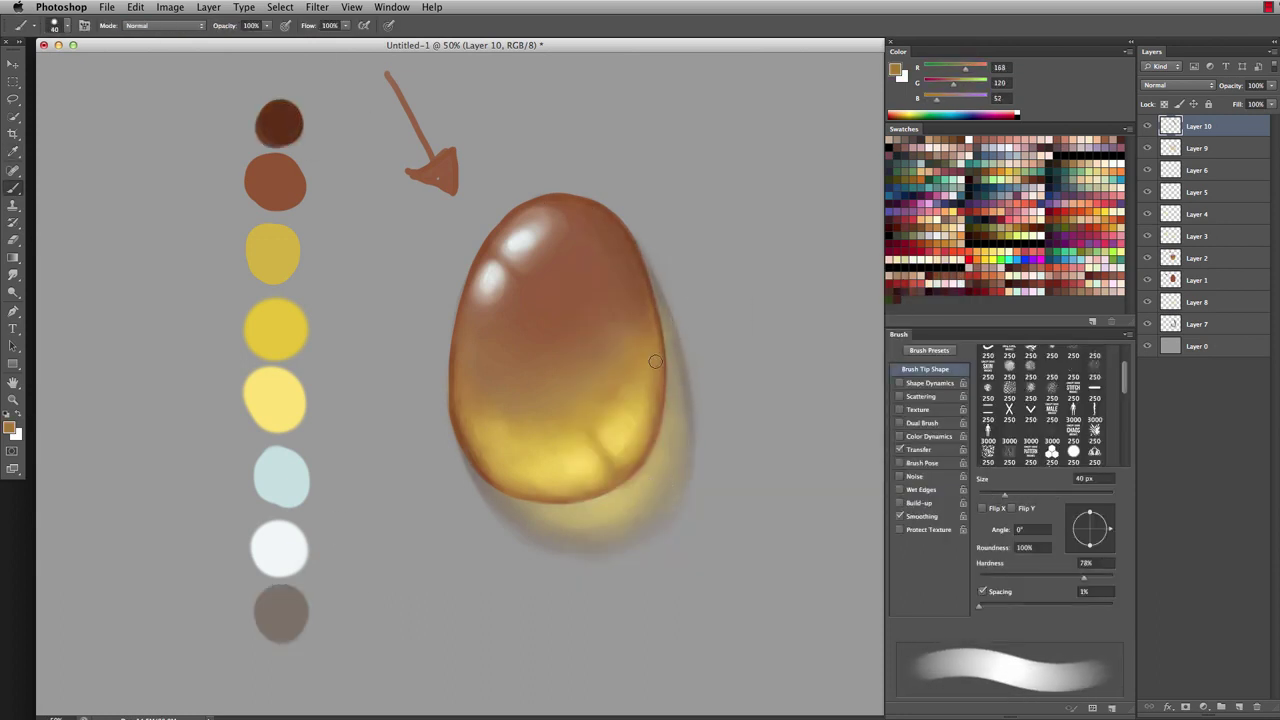
pyautogui.keyDown('alt'); pyautogui.click(646, 338); pyautogui.keyUp('alt')
pyautogui.moveTo(648, 298); pyautogui.dragTo(631, 238)
pyautogui.keyDown('alt'); pyautogui.click(469, 437); pyautogui.keyUp('alt')
pyautogui.moveTo(456, 408)
pyautogui.mouseDown()
pyautogui.moveTo(474, 466)
pyautogui.moveTo(455, 336)
pyautogui.mouseUp()
# - Shade the egg's upper part with dark brown using a soft 176 px brush at 15% hardness
pyautogui.keyDown('ctrl'); pyautogui.keyDown('alt'); pyautogui.moveTo(362, 239); pyautogui.dragTo(388, 229); pyautogui.keyUp('alt'); pyautogui.keyUp('ctrl')
pyautogui.moveTo(496, 408)
pyautogui.mouseDown()
pyautogui.moveTo(574, 352)
pyautogui.moveTo(520, 408)
pyautogui.mouseUp()
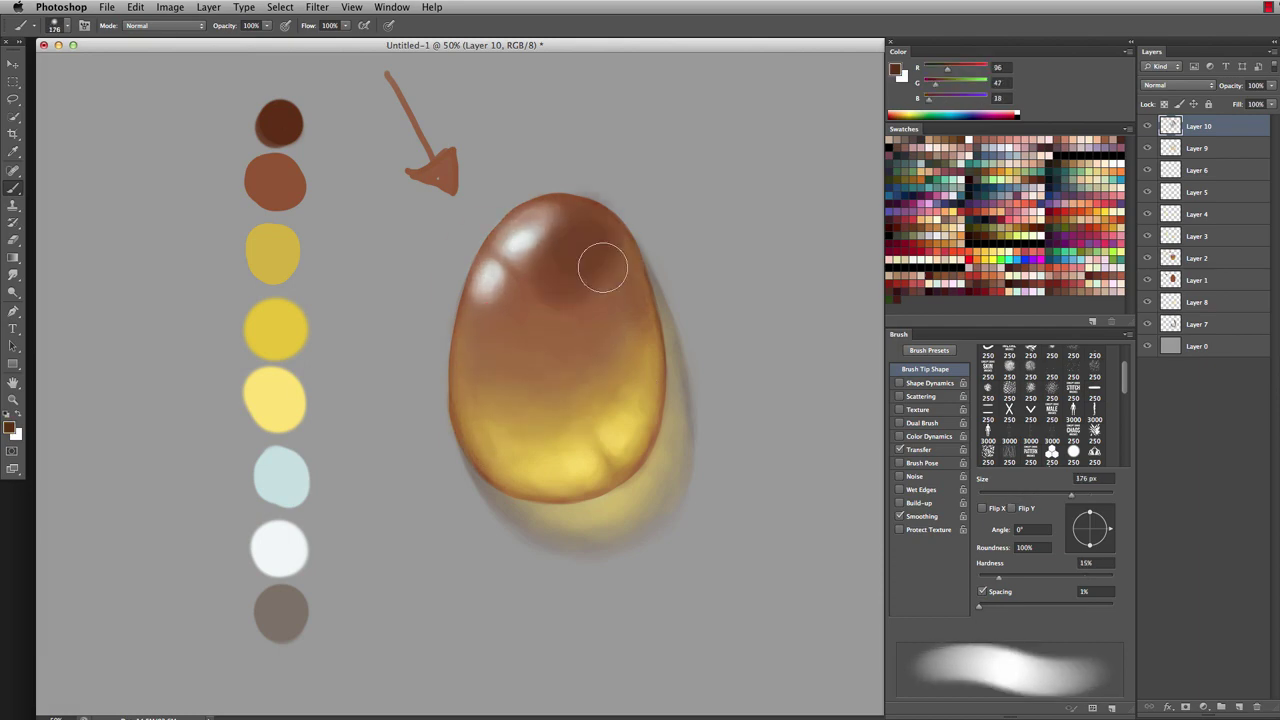